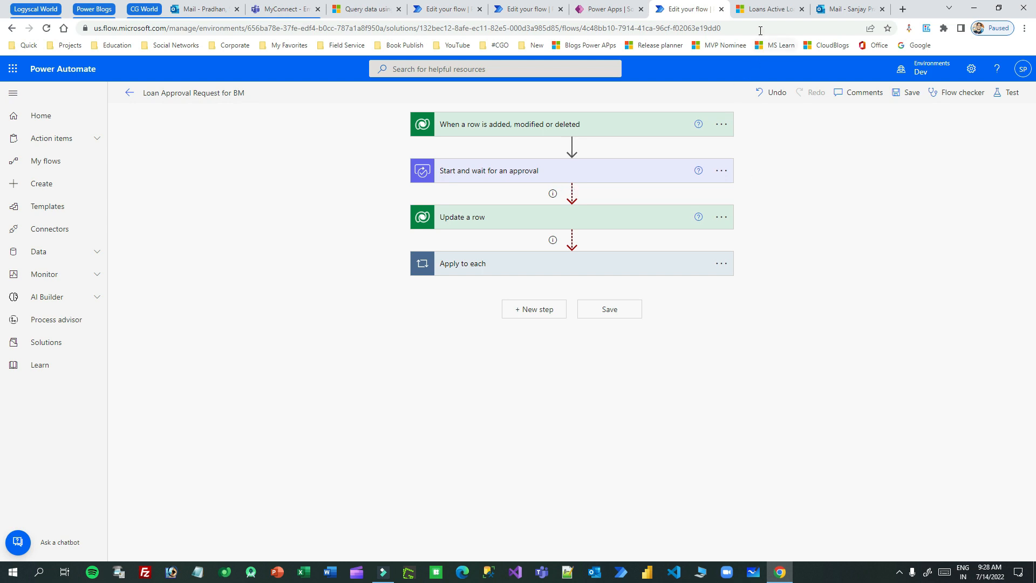
- Switch to the Dynamics 365 Active Loans Extended view and open a blank form for a new Loan record
{"action": "left_click", "coordinate": [764, 13]}
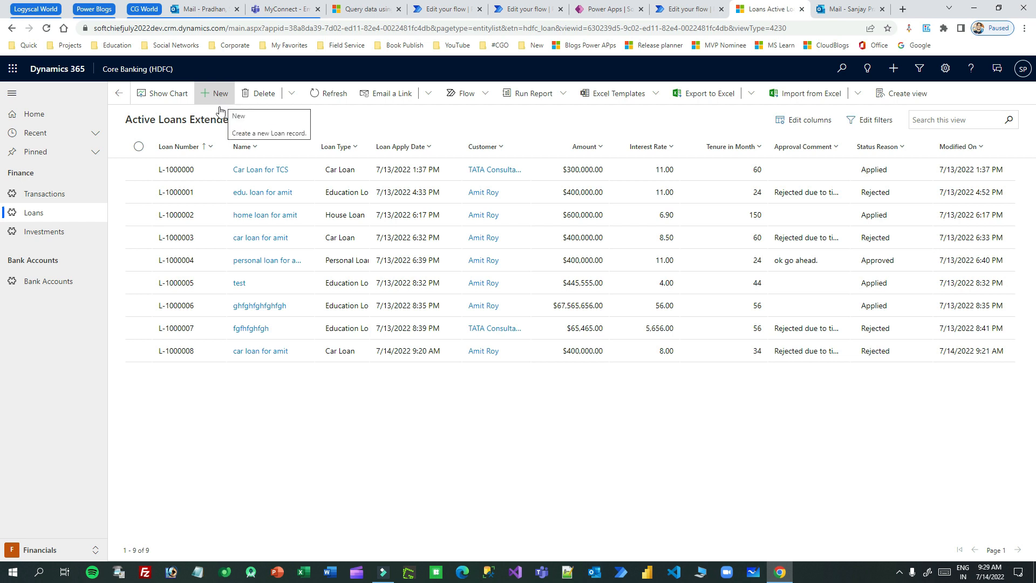
{"action": "left_click", "coordinate": [140, 169]}
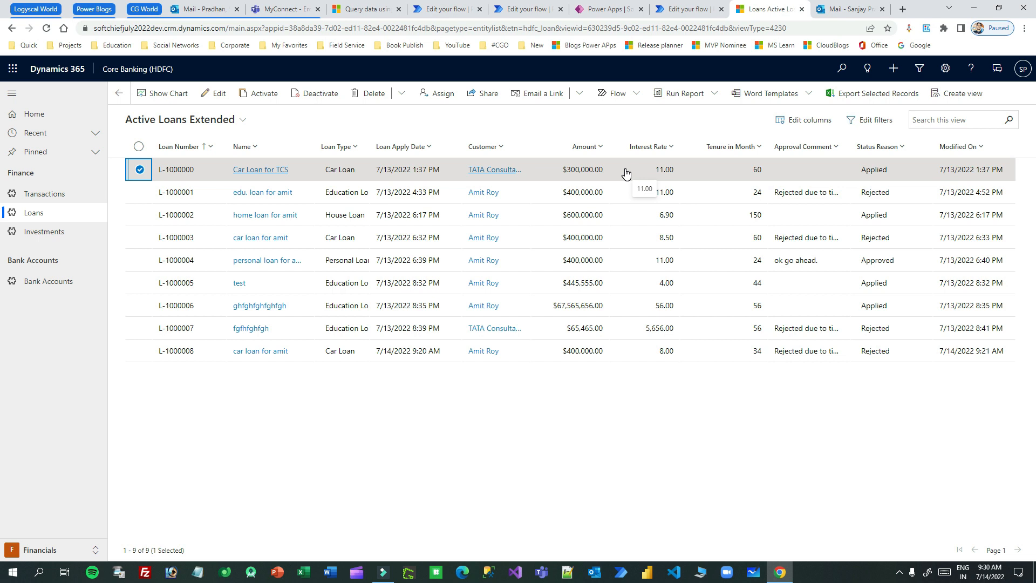
{"action": "left_click", "coordinate": [688, 11]}
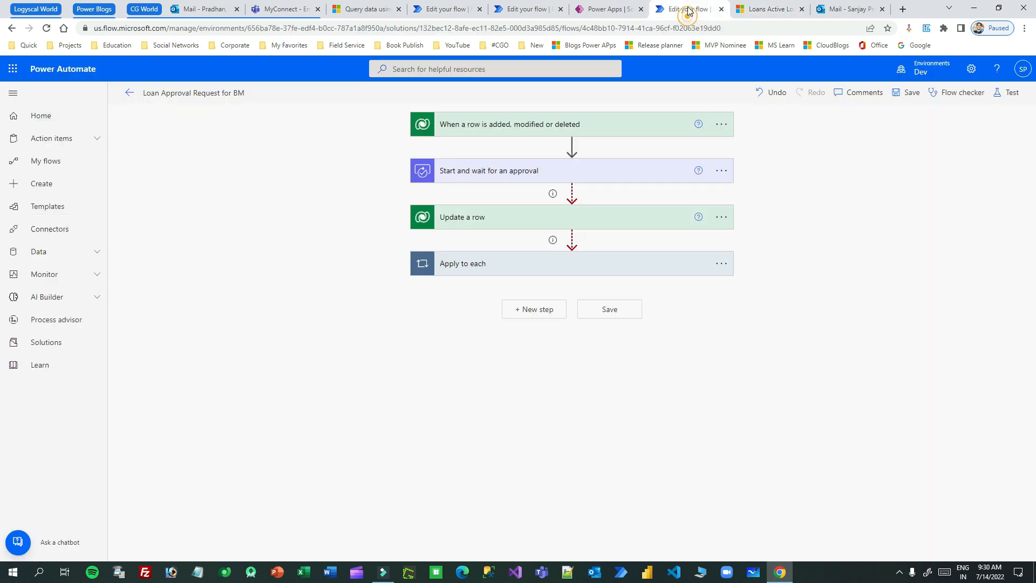
{"action": "left_click", "coordinate": [848, 172]}
{"action": "left_click", "coordinate": [770, 11]}
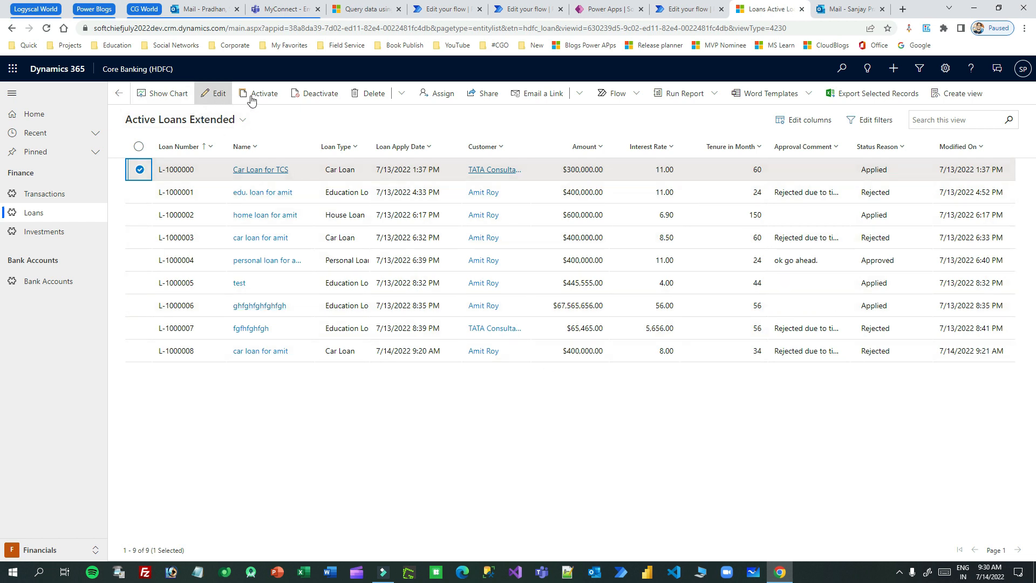
{"action": "left_click", "coordinate": [140, 170]}
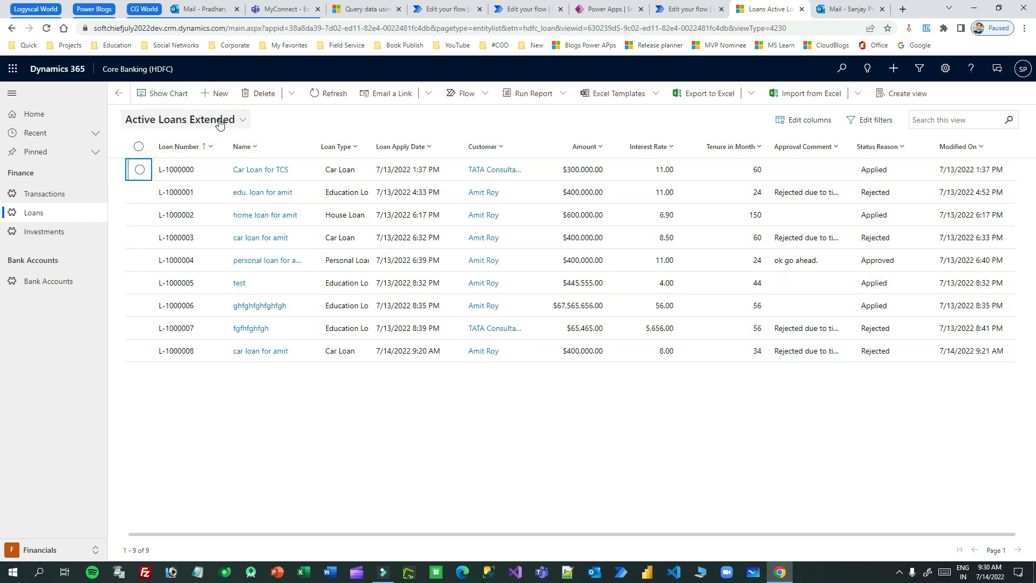
{"action": "left_click", "coordinate": [219, 92]}
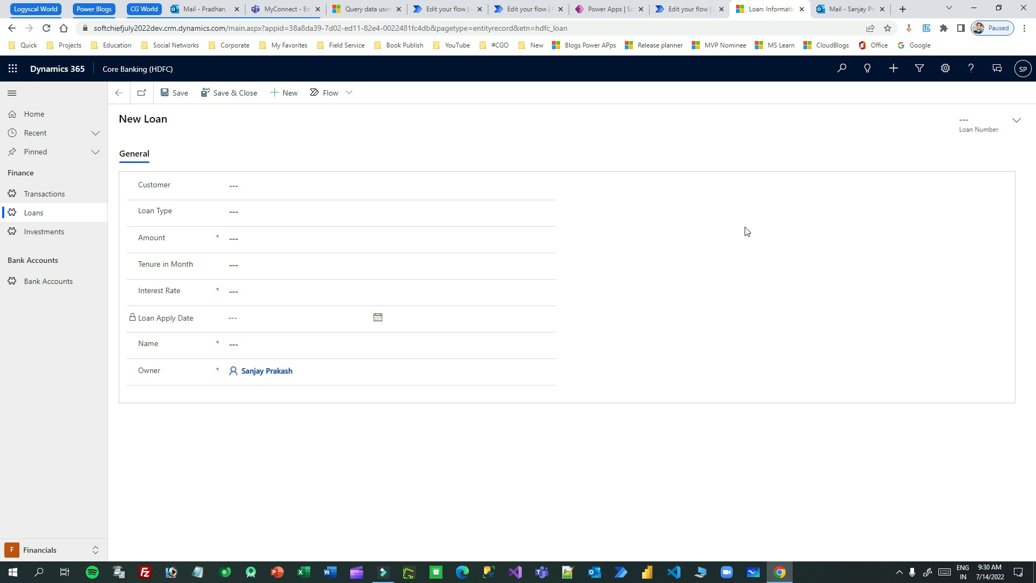
- Return to the Power Automate flow, review the row trigger's settings, and expand the Start and wait for an approval action
{"action": "left_click", "coordinate": [679, 11]}
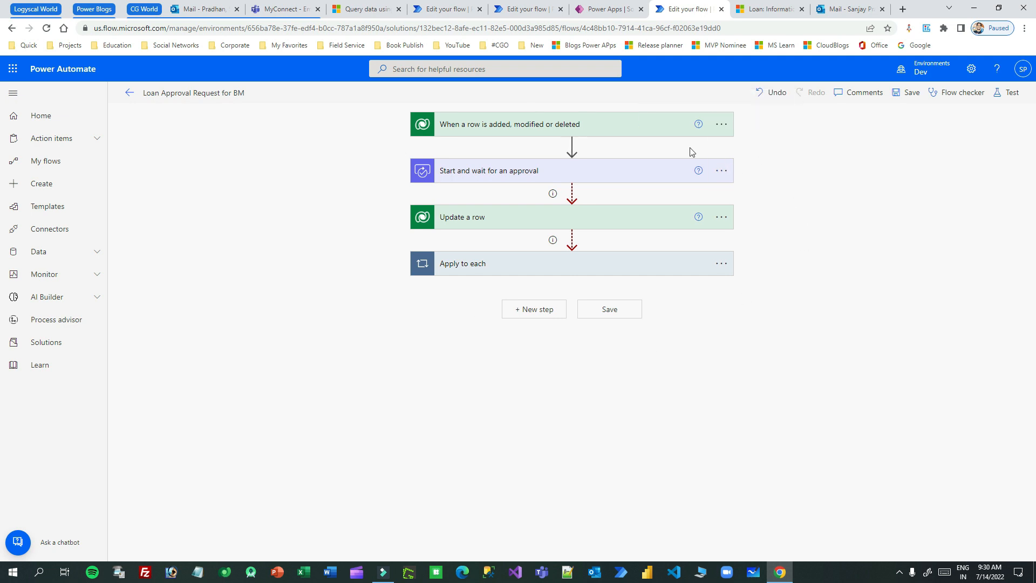
{"action": "left_click", "coordinate": [595, 133]}
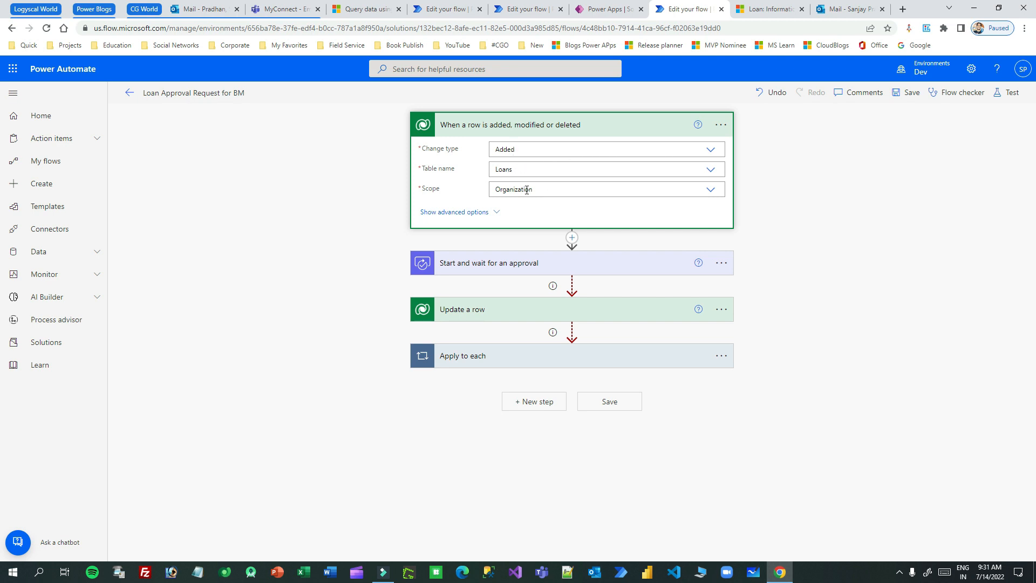
{"action": "left_click", "coordinate": [546, 128]}
{"action": "left_click", "coordinate": [567, 169]}
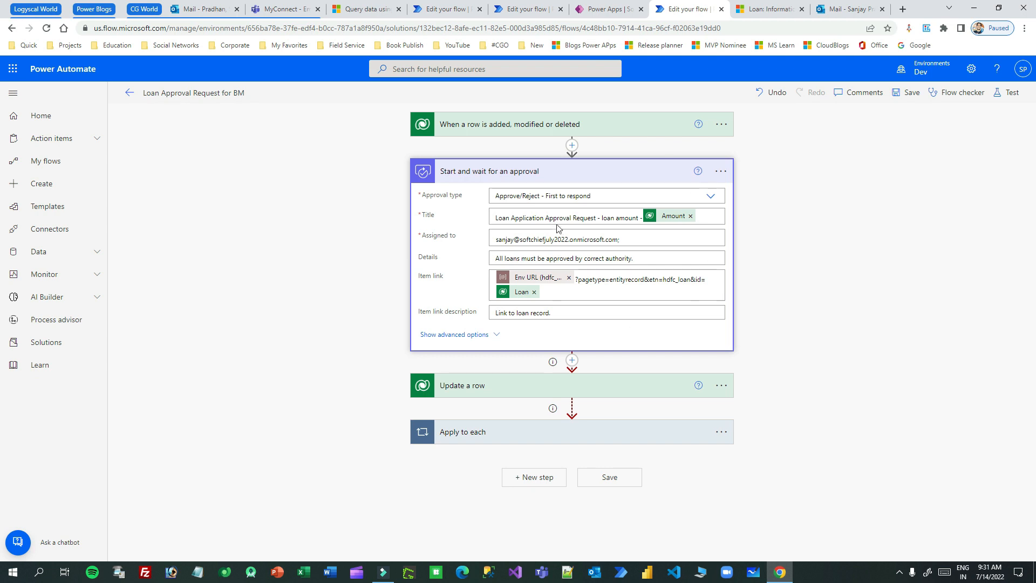
{"action": "left_click", "coordinate": [575, 153]}
{"action": "left_click", "coordinate": [573, 161]}
{"action": "type", "text": "approval"}
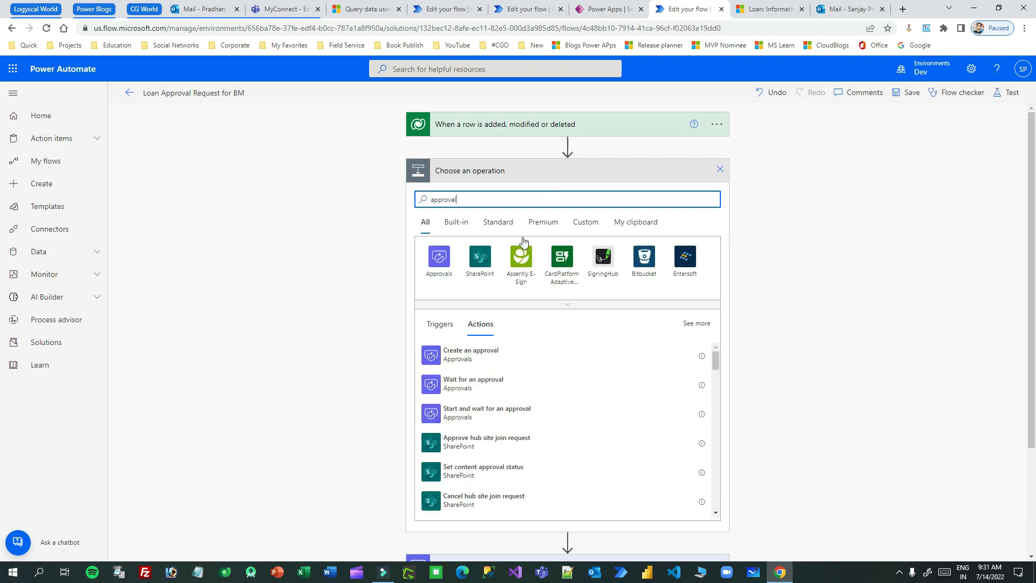
{"action": "left_click", "coordinate": [720, 170]}
- Reopen the Start and wait for an approval action and review the available approval types
{"action": "left_click", "coordinate": [525, 172]}
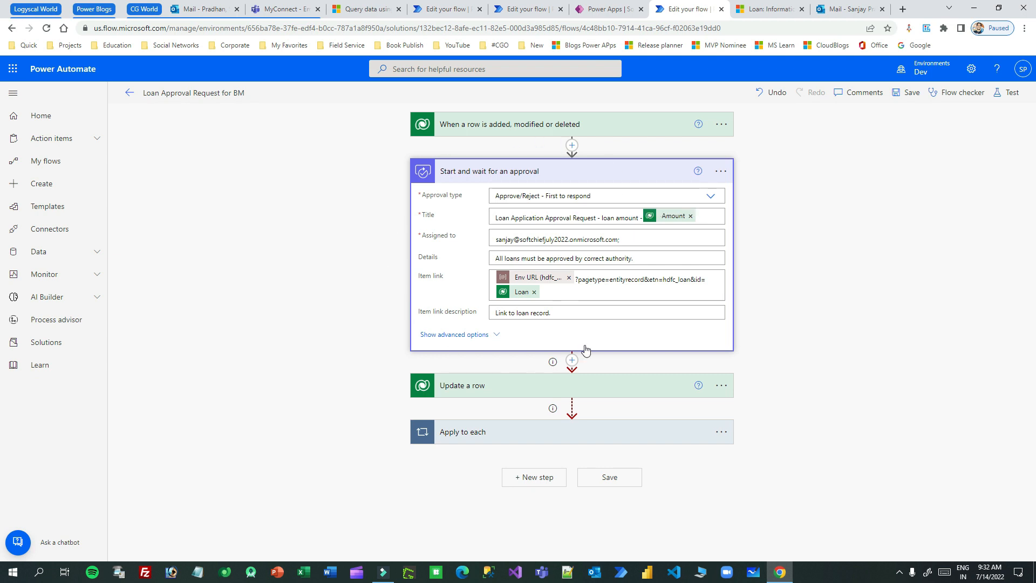
{"action": "left_click", "coordinate": [711, 198]}
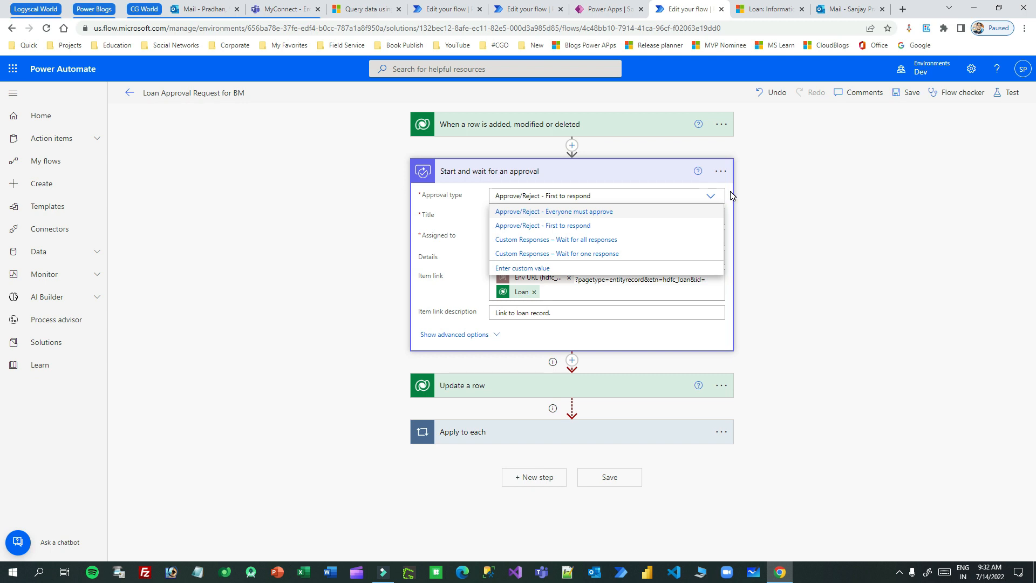
{"action": "left_click", "coordinate": [731, 194]}
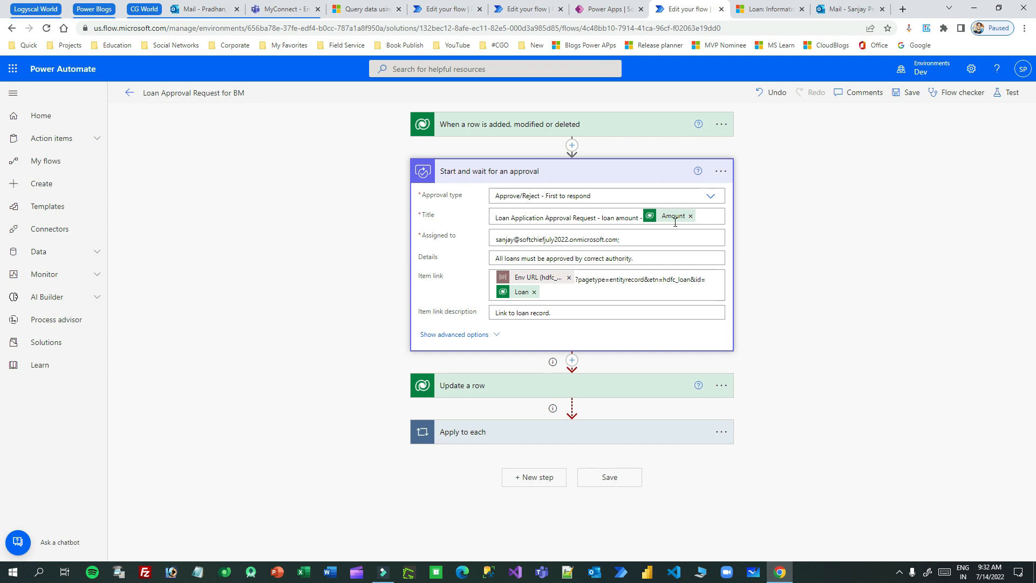
- Examine the dynamic content for the approval's Title, especially the fields supplied by the row trigger
{"action": "left_click", "coordinate": [697, 216]}
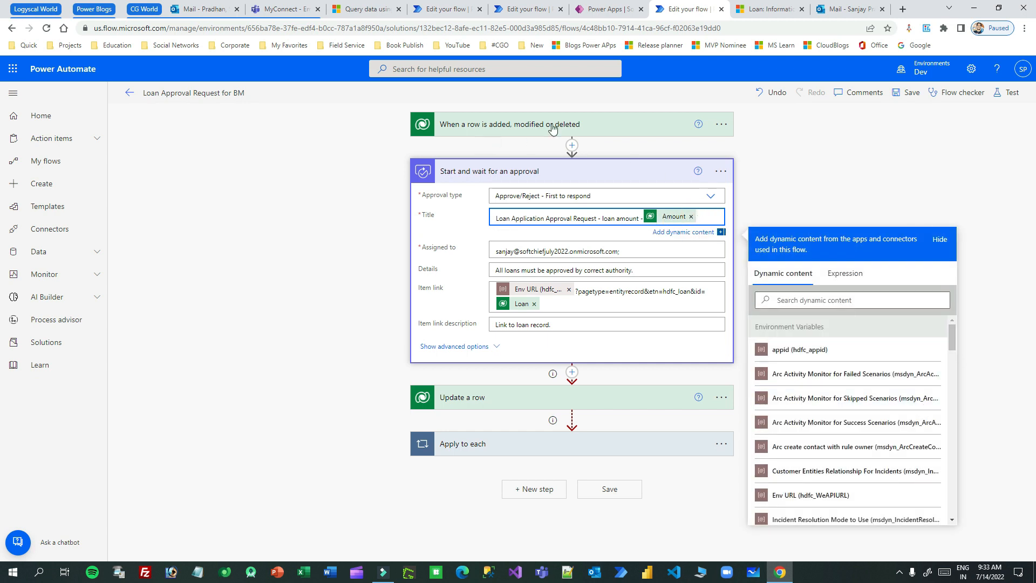
{"action": "left_click_drag", "start_coordinate": [953, 336], "coordinate": [954, 363]}
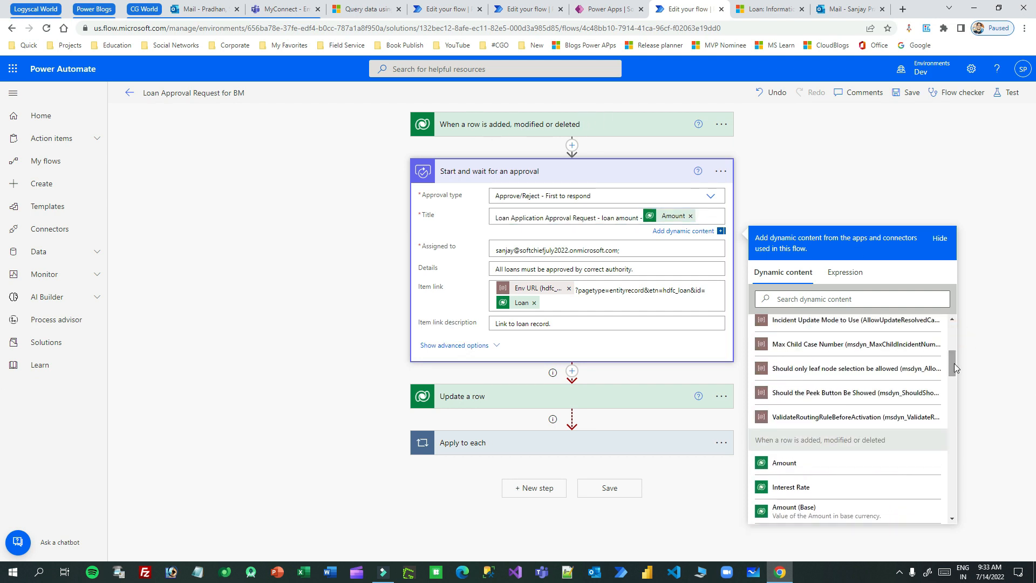
{"action": "left_click_drag", "start_coordinate": [769, 439], "coordinate": [903, 430]}
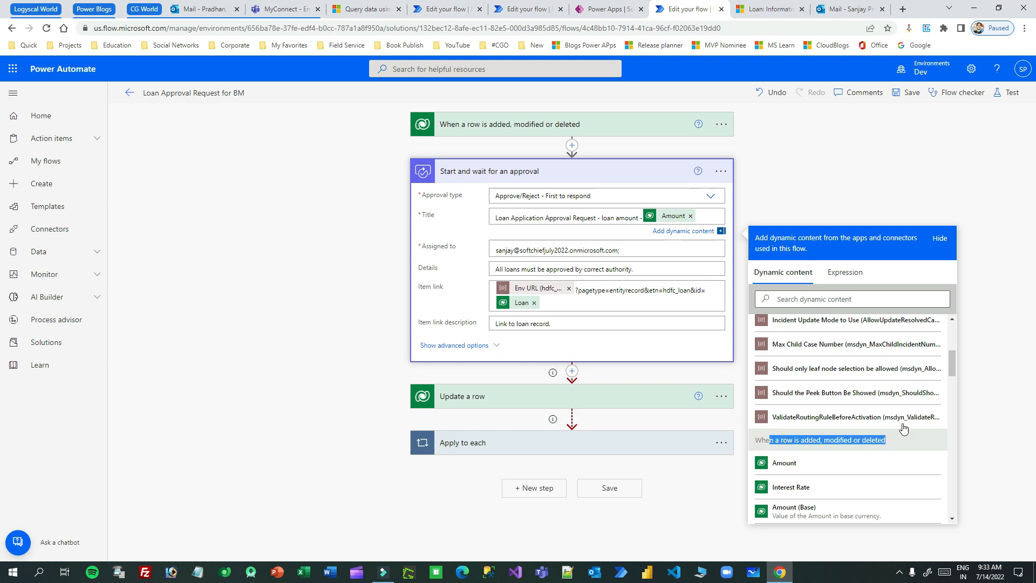
{"action": "left_click_drag", "start_coordinate": [953, 367], "coordinate": [952, 379]}
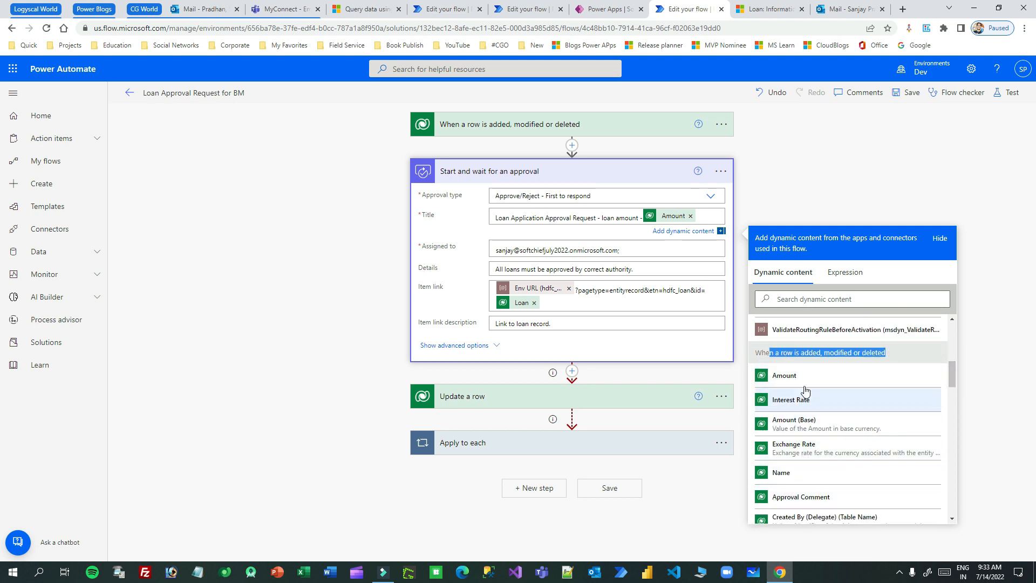
{"action": "scroll", "coordinate": [816, 411], "scroll_direction": "down", "scroll_amount": 4}
{"action": "scroll", "coordinate": [815, 411], "scroll_direction": "down", "scroll_amount": 10}
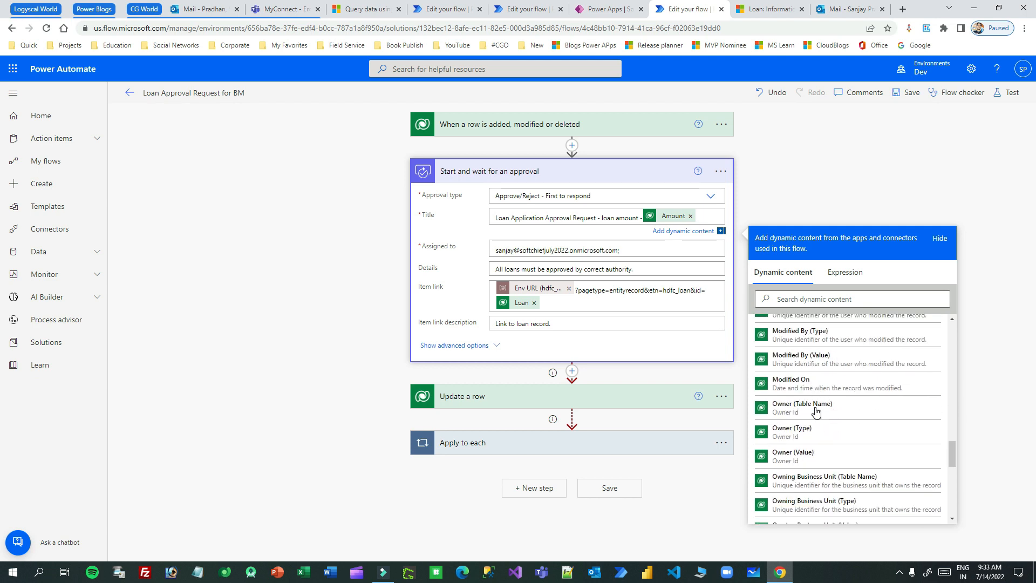
{"action": "left_click", "coordinate": [815, 186]}
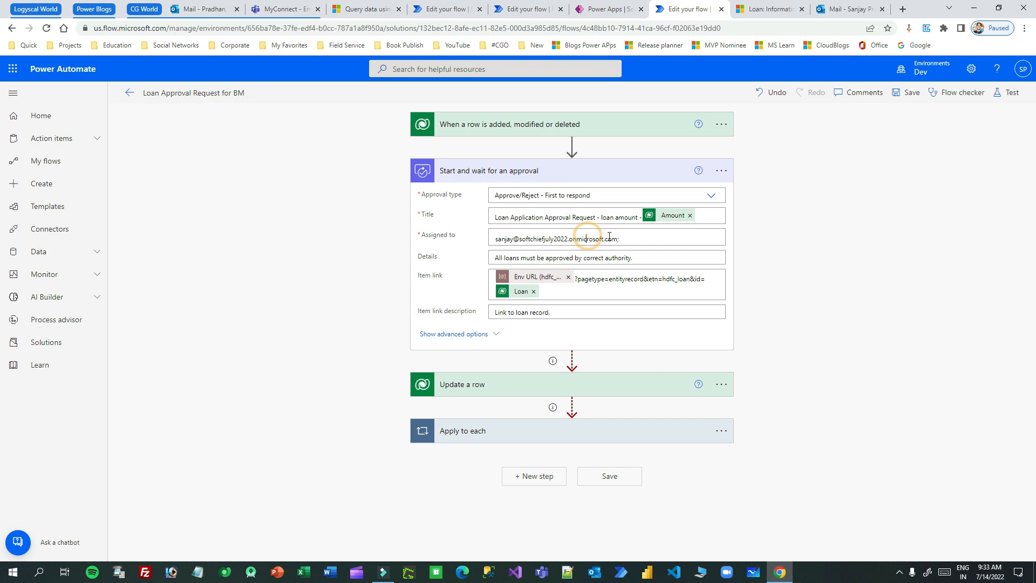
- Clear the approval's Assigned to entry and search for the approver by name, choosing the suggested directory user
{"action": "left_click", "coordinate": [631, 243]}
{"action": "left_click_drag", "start_coordinate": [627, 240], "coordinate": [492, 238]}
{"action": "key", "text": "End"}
{"action": "key", "text": "BackSpace"}
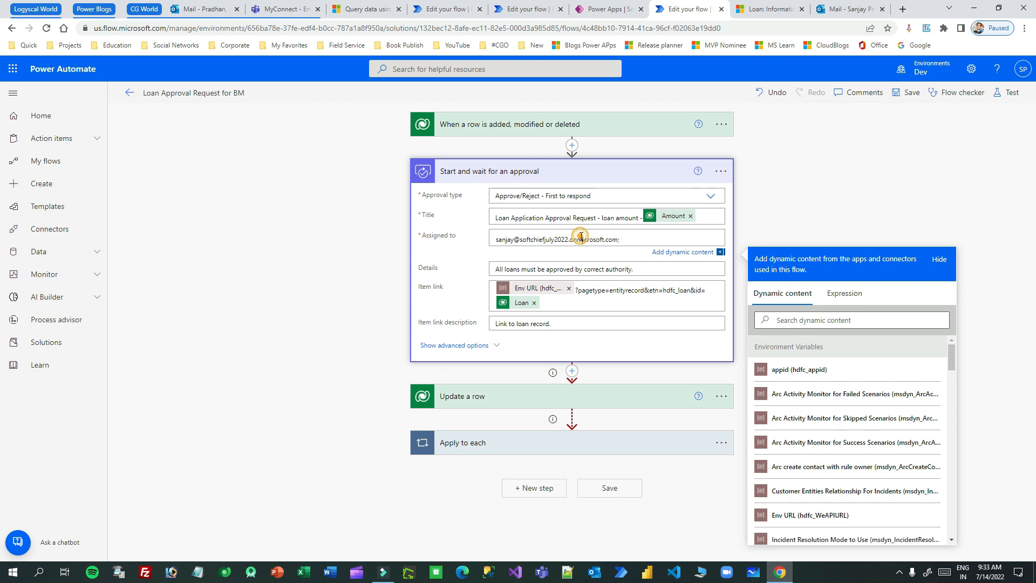
{"action": "triple_click", "coordinate": [580, 237]}
{"action": "type", "text": "sanja"}
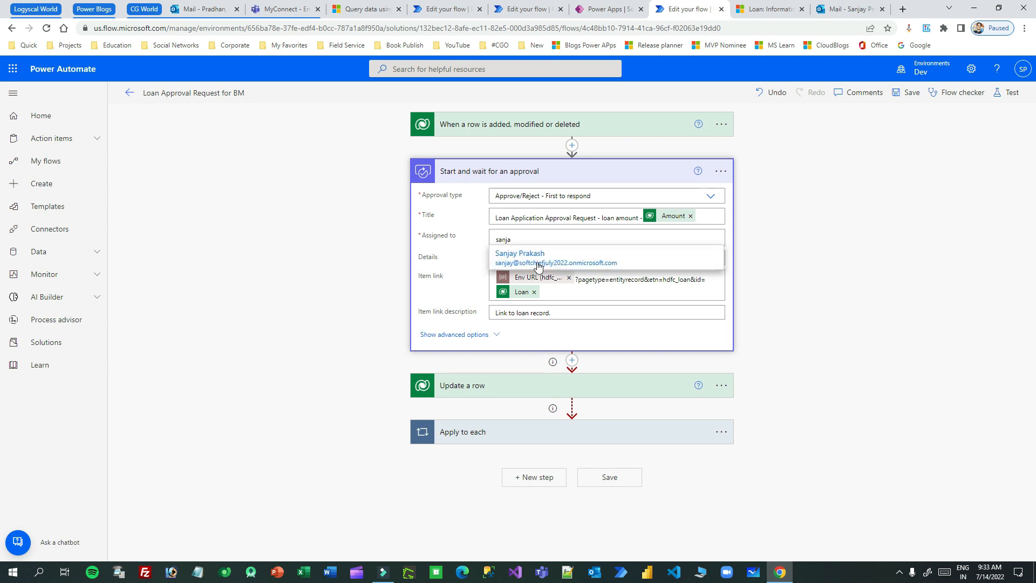
{"action": "left_click", "coordinate": [532, 256]}
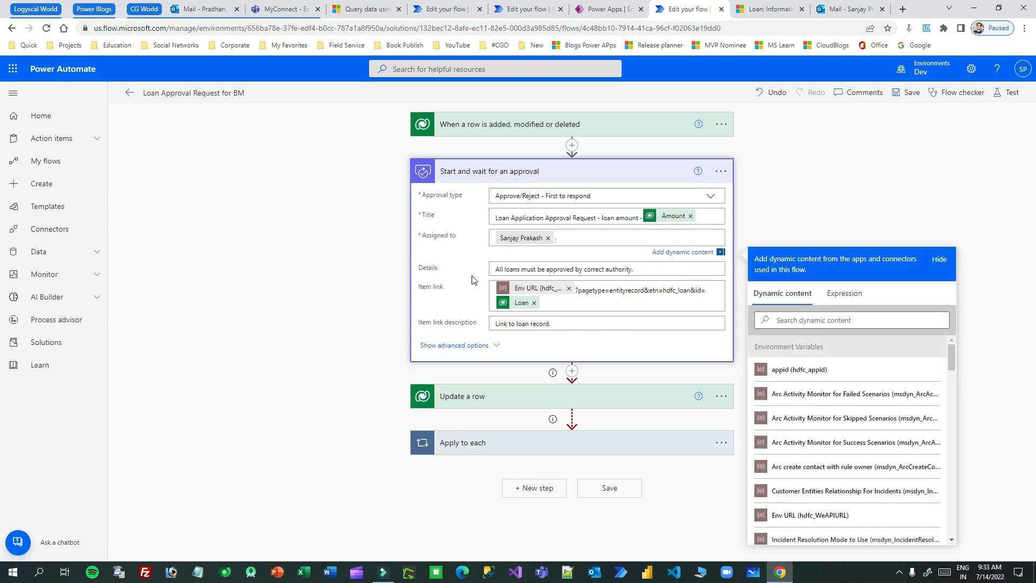
- Append to the approval Details: "As beacuse the loans are sensitive so you need to verify it properly before approval action."
{"action": "left_click", "coordinate": [530, 270]}
{"action": "left_click", "coordinate": [633, 257]}
{"action": "type", "text": "A"}
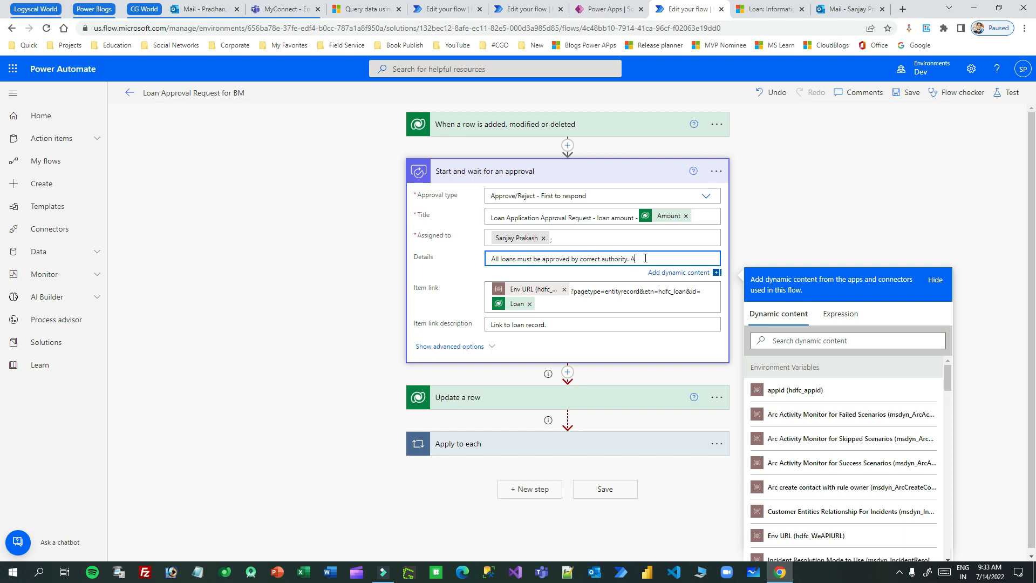
{"action": "type", "text": "s beacuse the loans are sensitive so you need to verify it pr"}
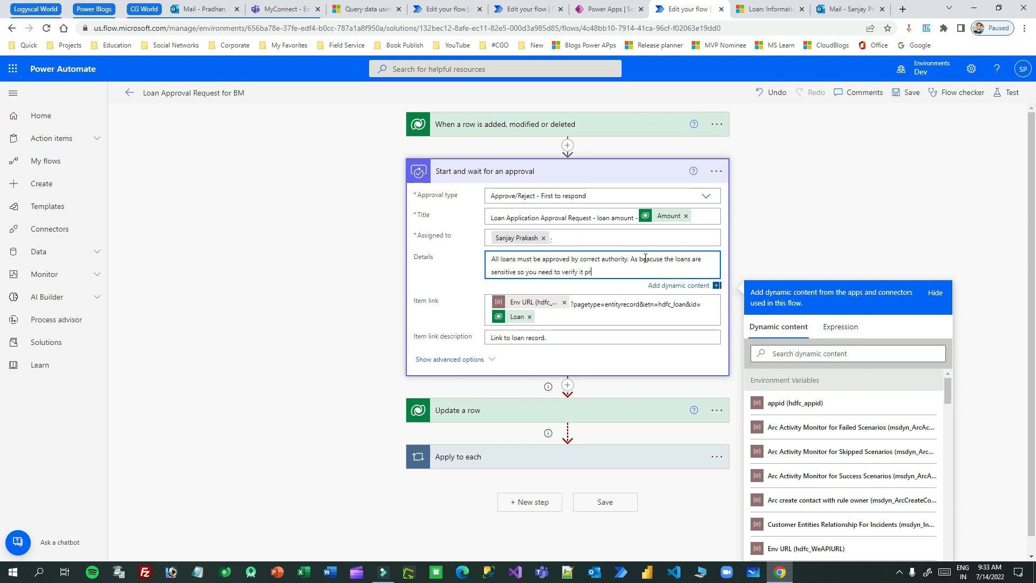
{"action": "type", "text": "operly before approval action."}
{"action": "left_click_drag", "start_coordinate": [518, 259], "coordinate": [685, 272]}
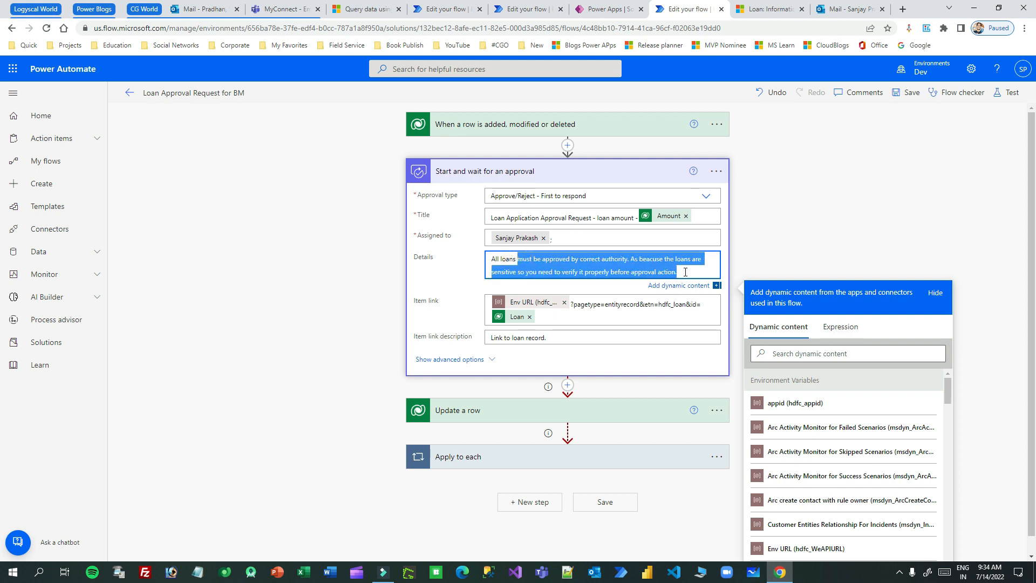
{"action": "left_click", "coordinate": [685, 272]}
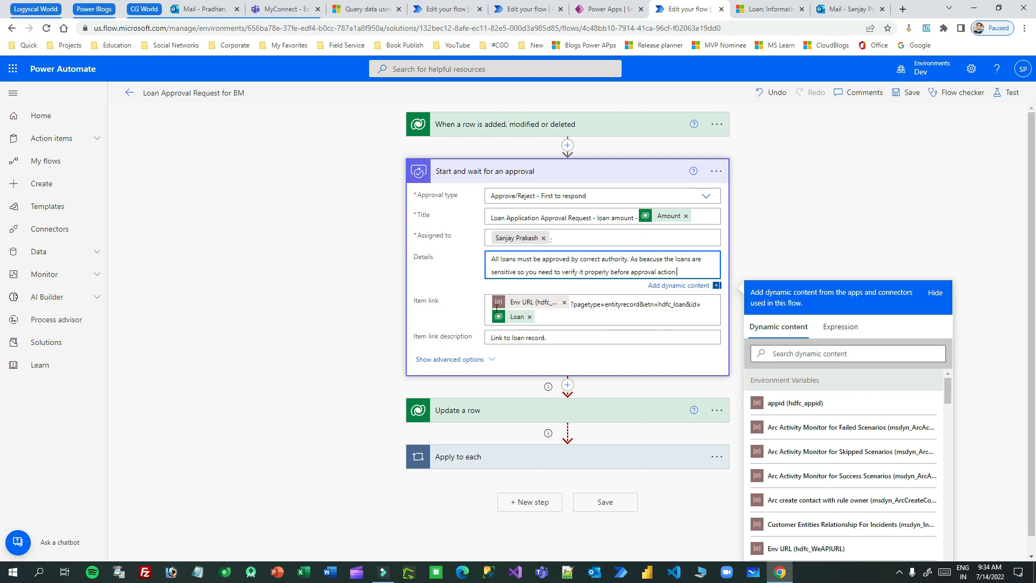
- Switch to Power Apps and open the Env URL environment variable in the HDFC Bank Automation solution
{"action": "left_click", "coordinate": [609, 9]}
{"action": "left_click", "coordinate": [173, 249]}
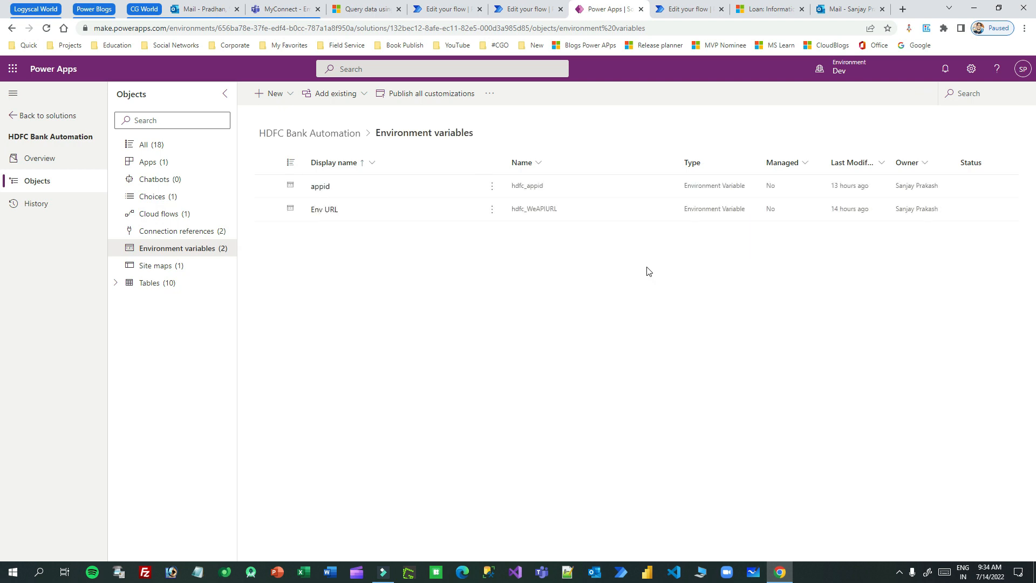
{"action": "left_click", "coordinate": [323, 209]}
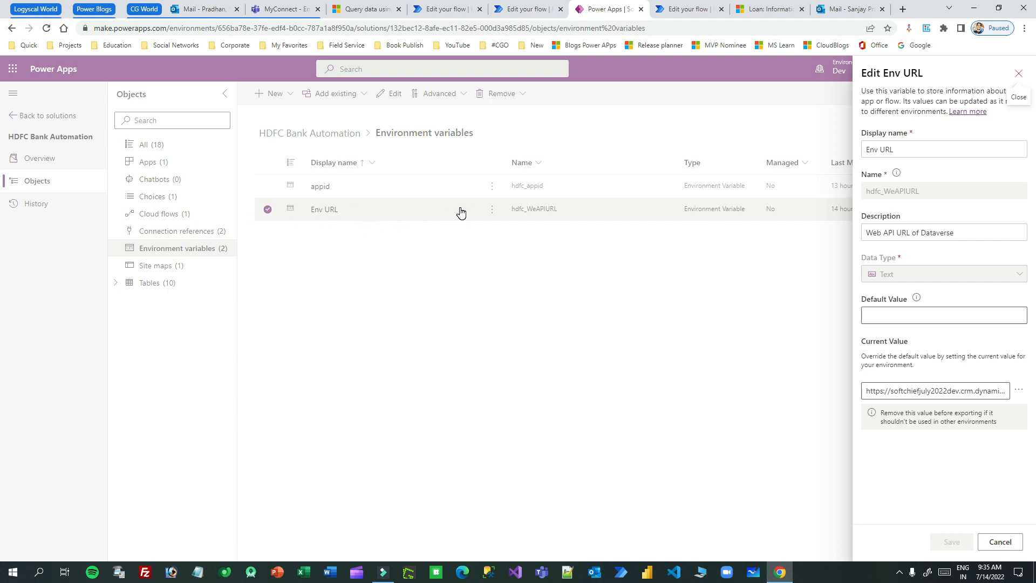
- Examine the Env URL variable's display name and the full web address stored as its current value
{"action": "left_click_drag", "start_coordinate": [896, 150], "coordinate": [865, 150]}
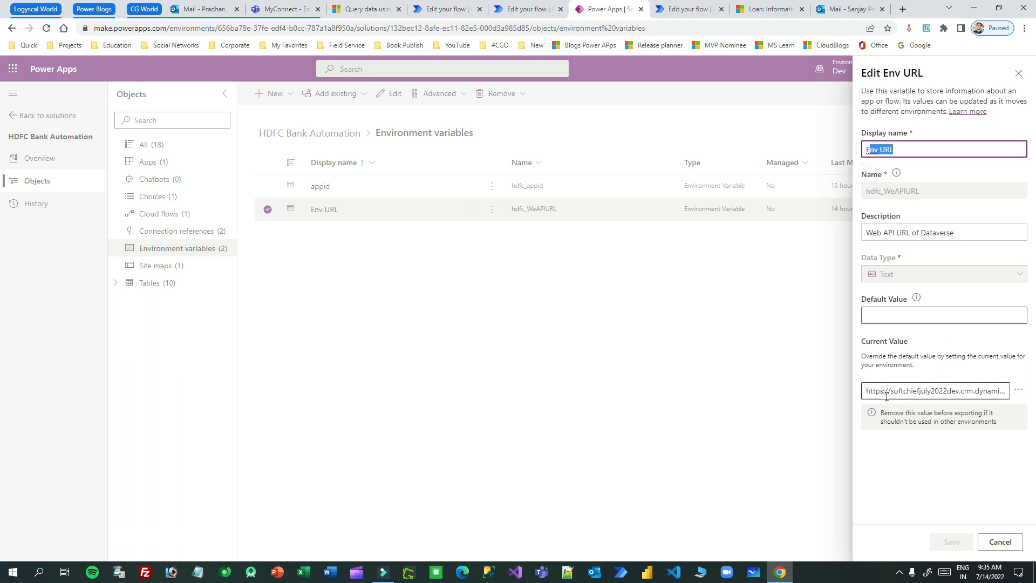
{"action": "left_click_drag", "start_coordinate": [876, 390], "coordinate": [1006, 390]}
{"action": "left_click", "coordinate": [929, 391]}
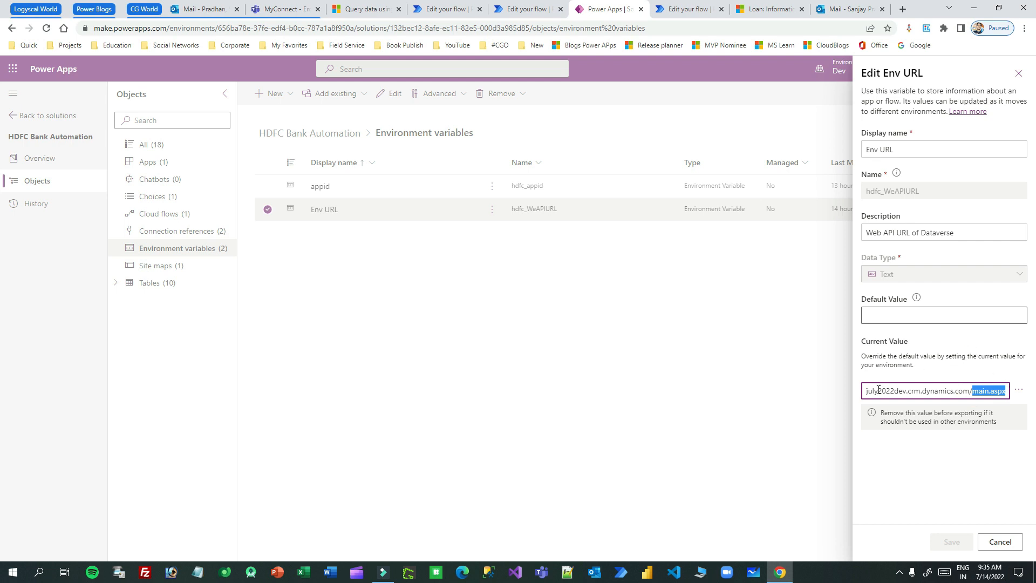
{"action": "left_click_drag", "start_coordinate": [967, 392], "coordinate": [823, 384]}
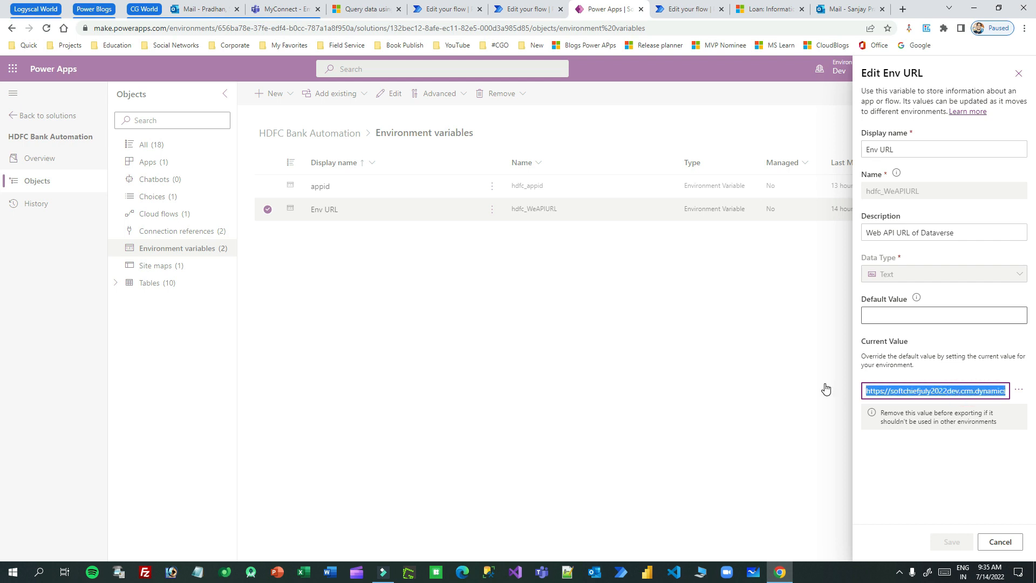
{"action": "left_click", "coordinate": [960, 390]}
{"action": "left_click_drag", "start_coordinate": [981, 391], "coordinate": [1007, 392]}
{"action": "left_click", "coordinate": [954, 390]}
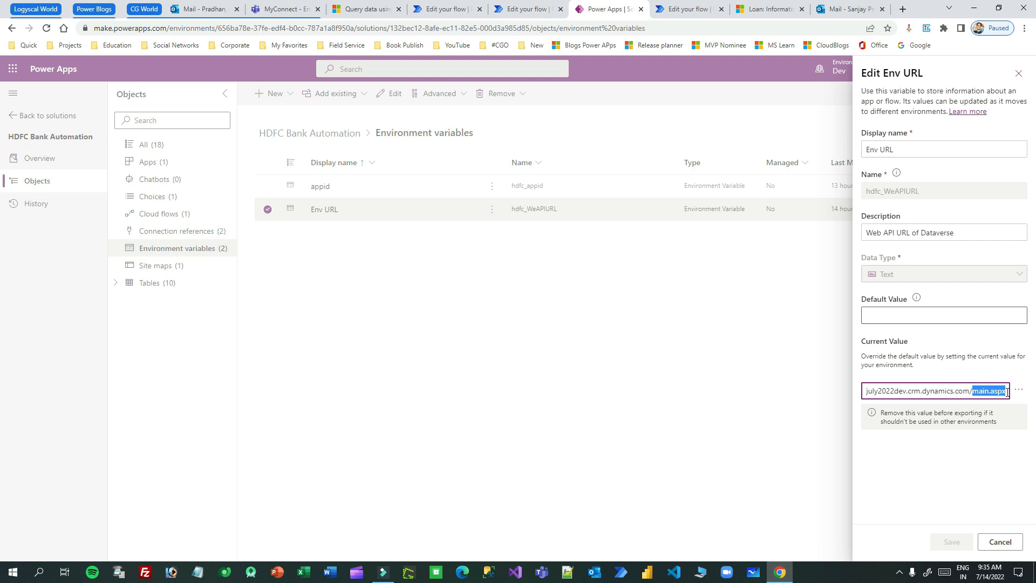
{"action": "left_click", "coordinate": [992, 391]}
- Return to the Power Automate flow, review the environment variables in the dynamic content, and focus the approval's Item link
{"action": "left_click", "coordinate": [695, 10]}
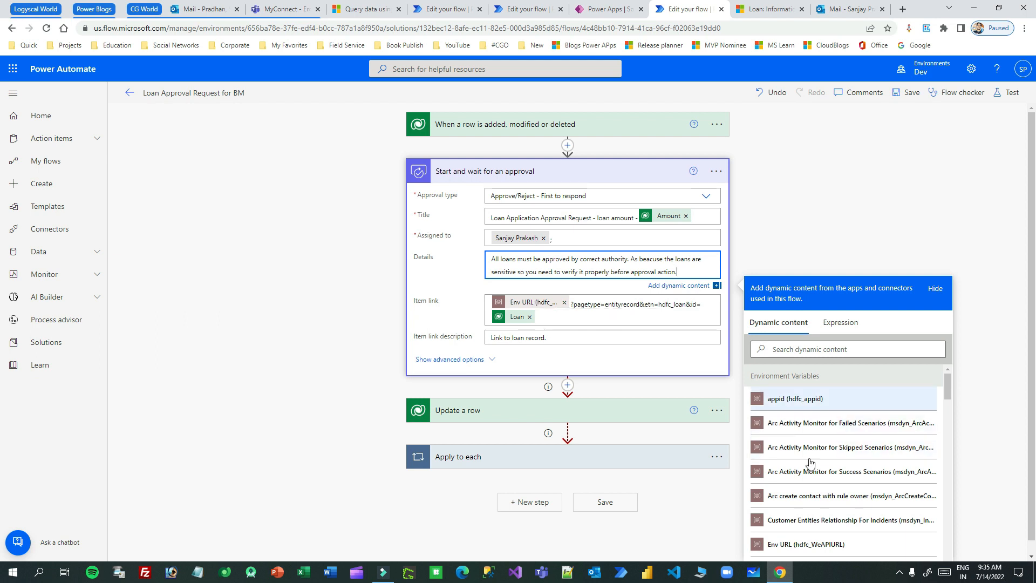
{"action": "scroll", "coordinate": [827, 418], "scroll_direction": "down", "scroll_amount": 5}
{"action": "scroll", "coordinate": [831, 391], "scroll_direction": "up", "scroll_amount": 4}
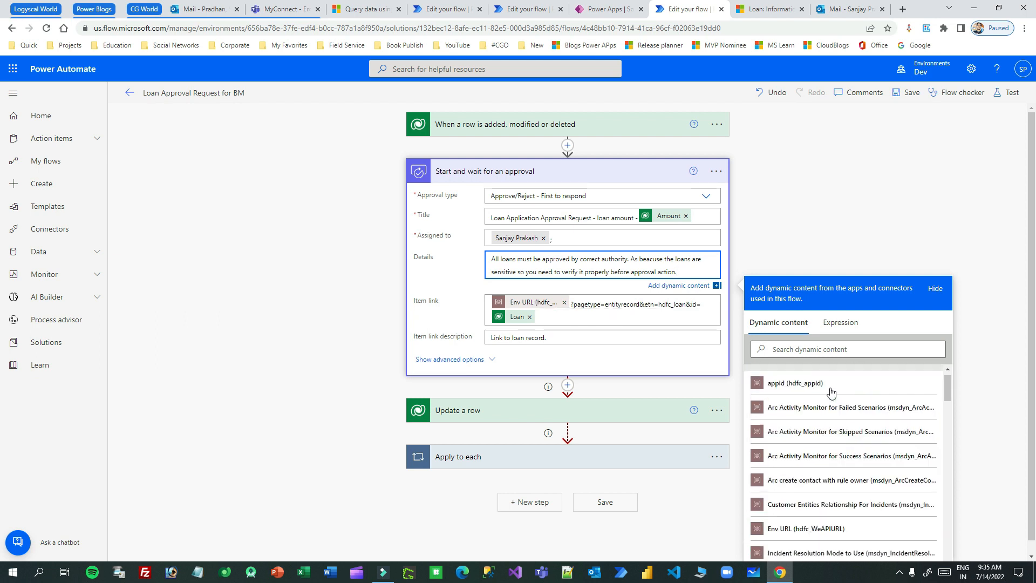
{"action": "left_click", "coordinate": [573, 304]}
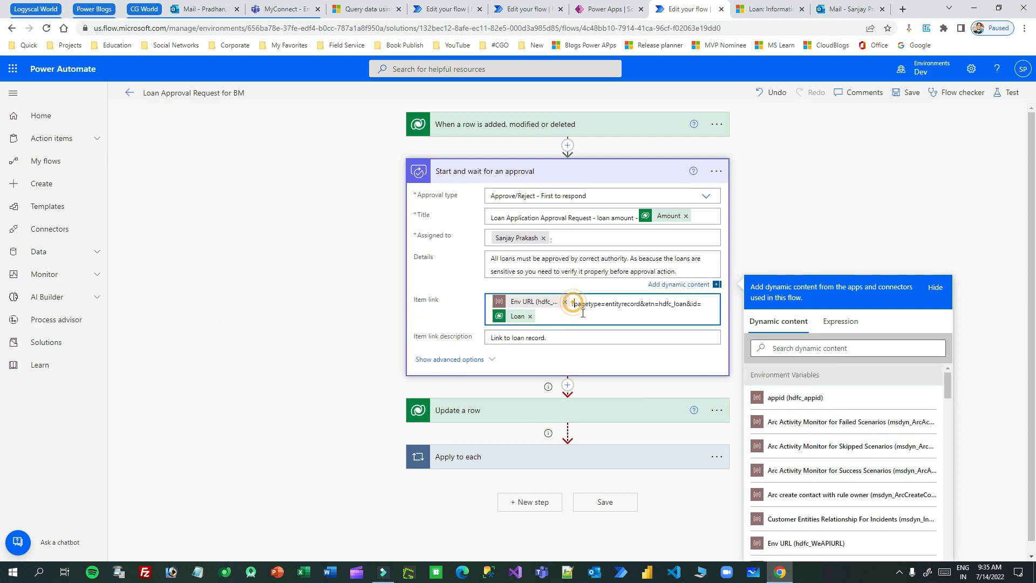
- Examine the approval's Item link query string, covering the pagetype entityrecord, the etn hdfc_loan and the id parameter
{"action": "left_click", "coordinate": [616, 293]}
{"action": "double_click", "coordinate": [617, 293]}
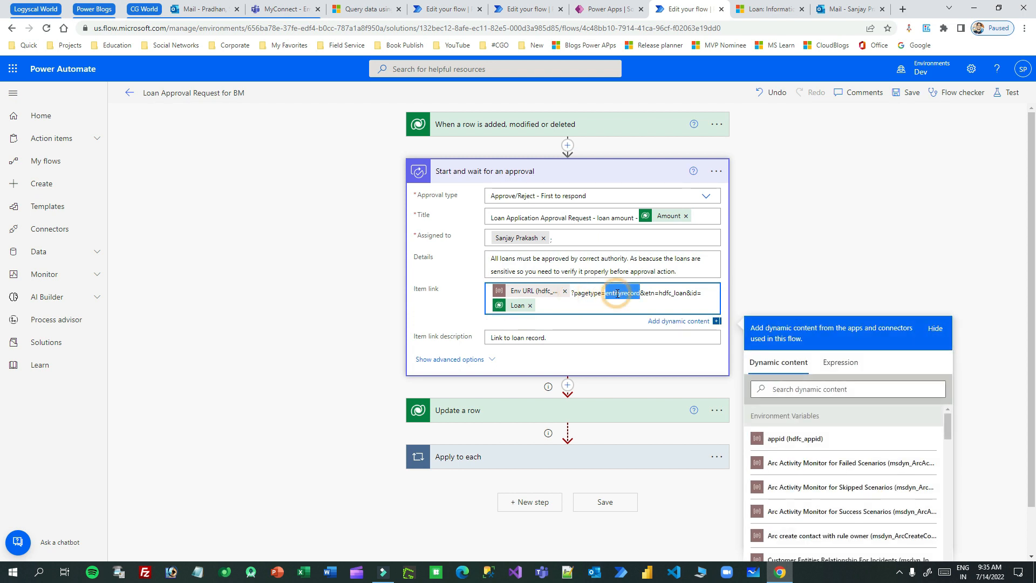
{"action": "left_click", "coordinate": [649, 293]}
{"action": "left_click", "coordinate": [673, 292]}
{"action": "double_click", "coordinate": [674, 292]}
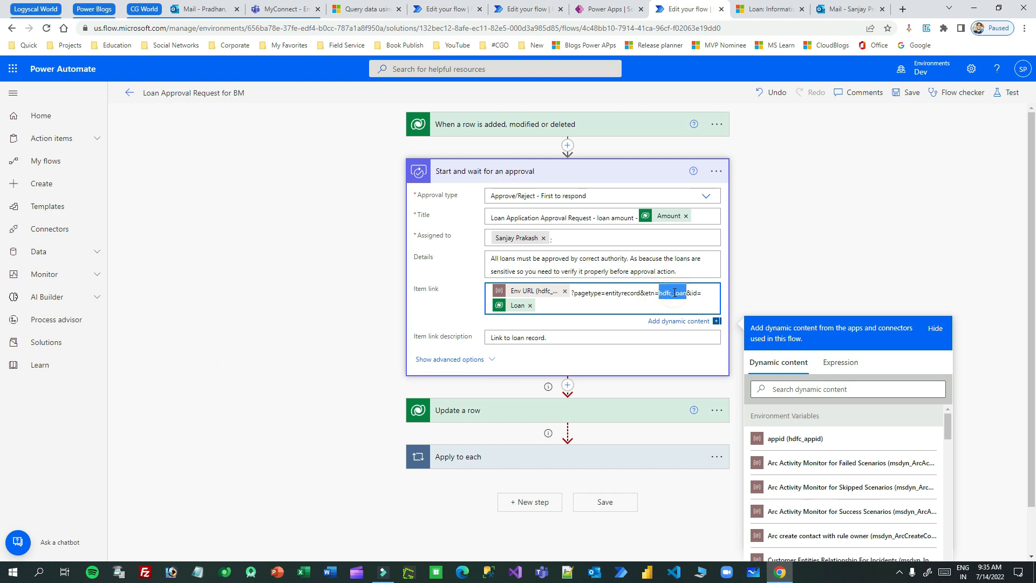
{"action": "double_click", "coordinate": [695, 292]}
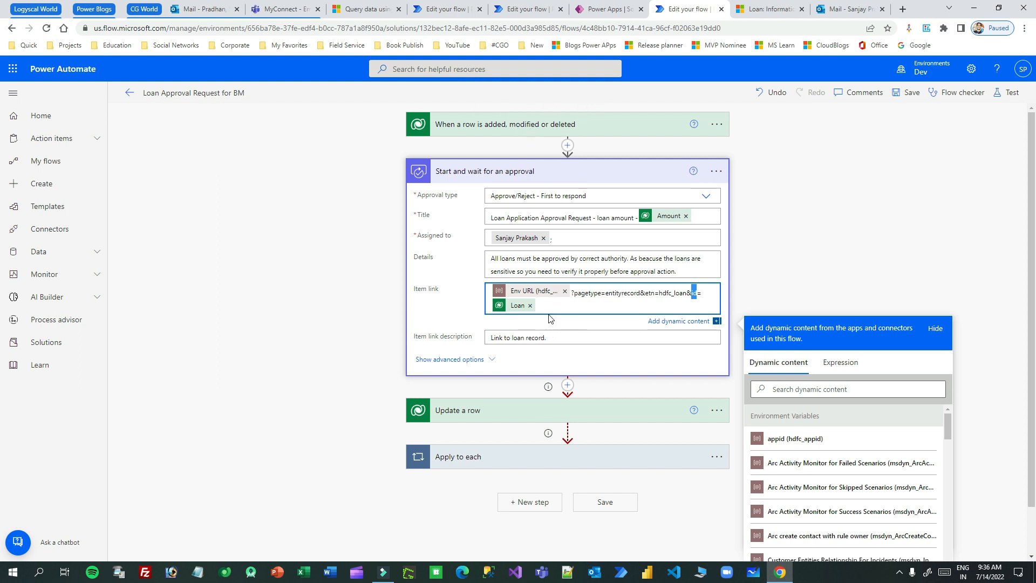
- Search the dynamic content for "loan" to locate the trigger's Loan unique identifier, and close the list
{"action": "left_click", "coordinate": [828, 390]}
{"action": "type", "text": "loan"}
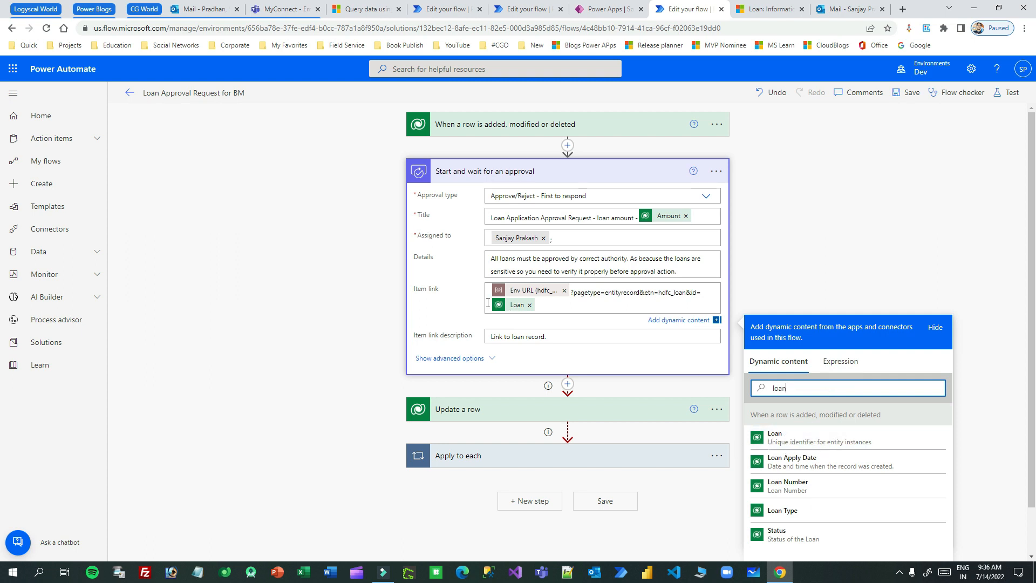
{"action": "left_click", "coordinate": [459, 329]}
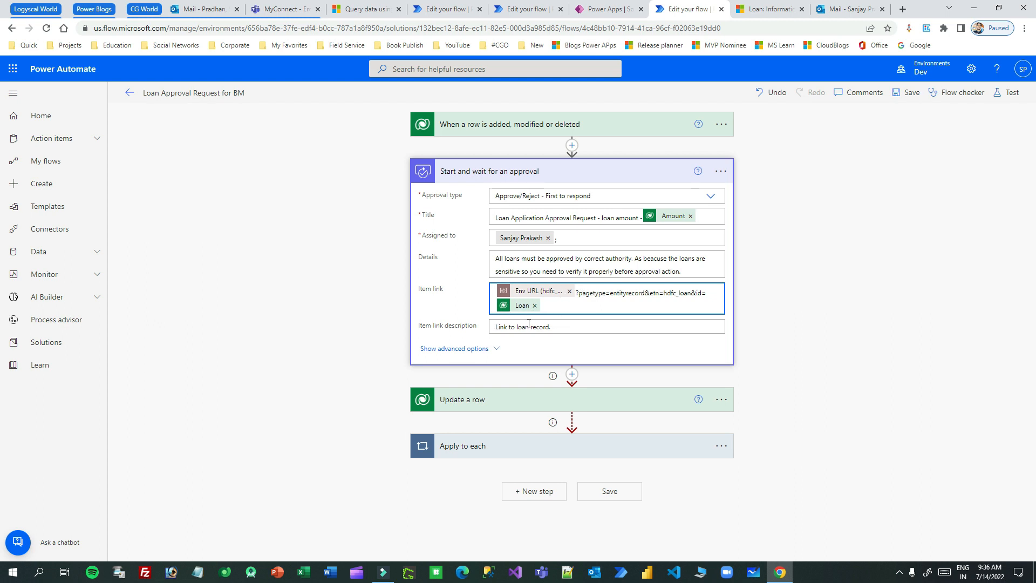
- Change the approval's Item link description to "Link to loan record to verify >>"
{"action": "left_click", "coordinate": [555, 326]}
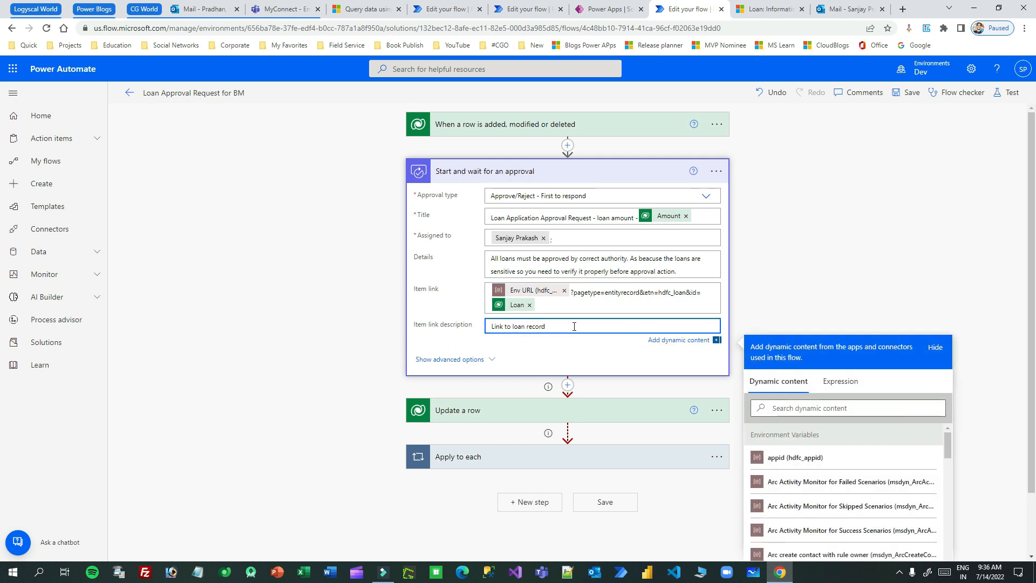
{"action": "type", "text": "verify >>"}
{"action": "left_click", "coordinate": [478, 344]}
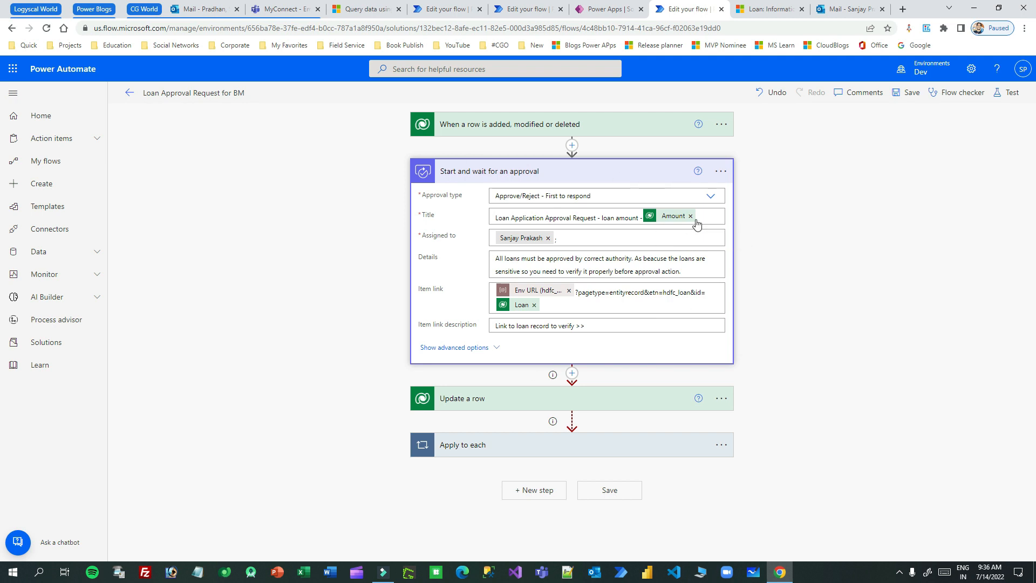
- Open the settings of the Start and wait for an approval action and examine its Timeout Duration
{"action": "left_click", "coordinate": [721, 171]}
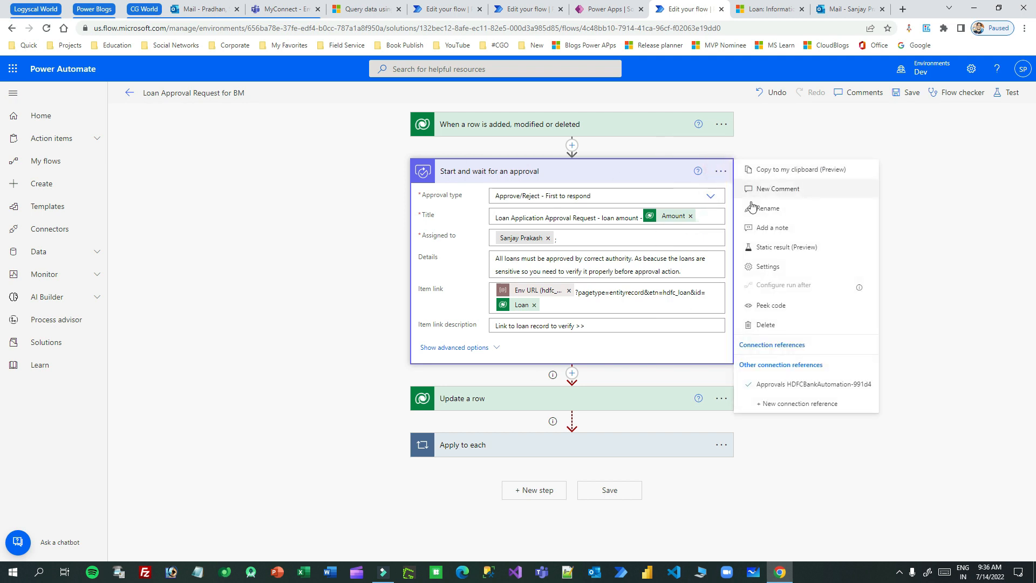
{"action": "left_click", "coordinate": [781, 266]}
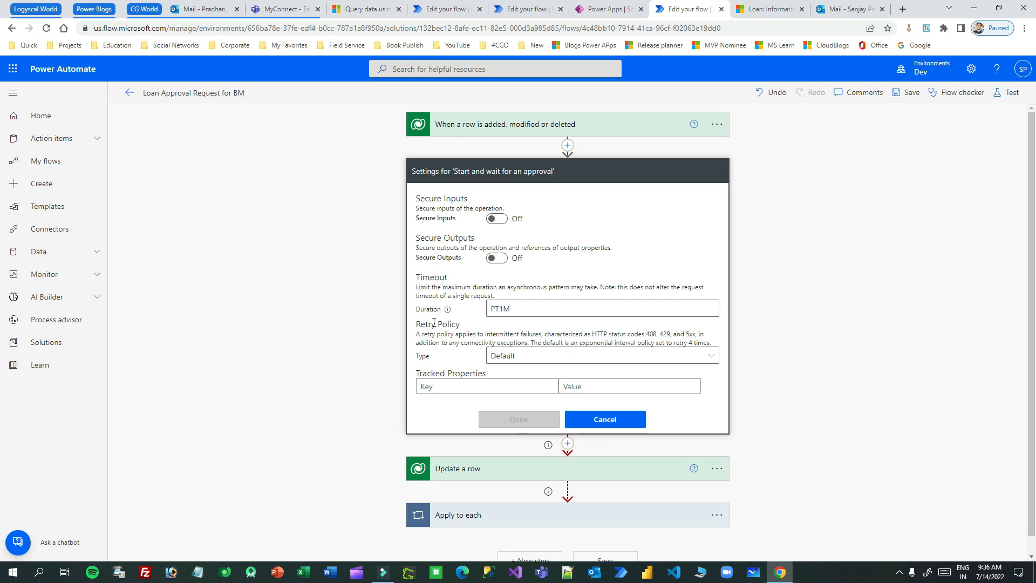
{"action": "left_click_drag", "start_coordinate": [415, 276], "coordinate": [454, 276]}
{"action": "double_click", "coordinate": [513, 309]}
{"action": "left_click", "coordinate": [497, 313]}
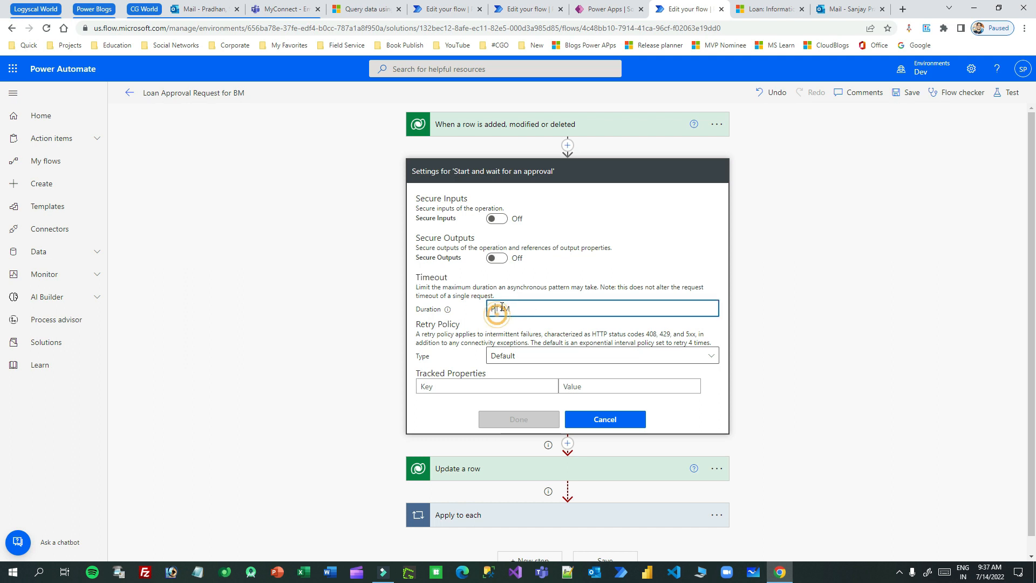
- Try a Timeout Duration of PT3D for the approval and restore the value to PT1M
{"action": "left_click_drag", "start_coordinate": [510, 306], "coordinate": [500, 306]}
{"action": "type", "text": "3D"}
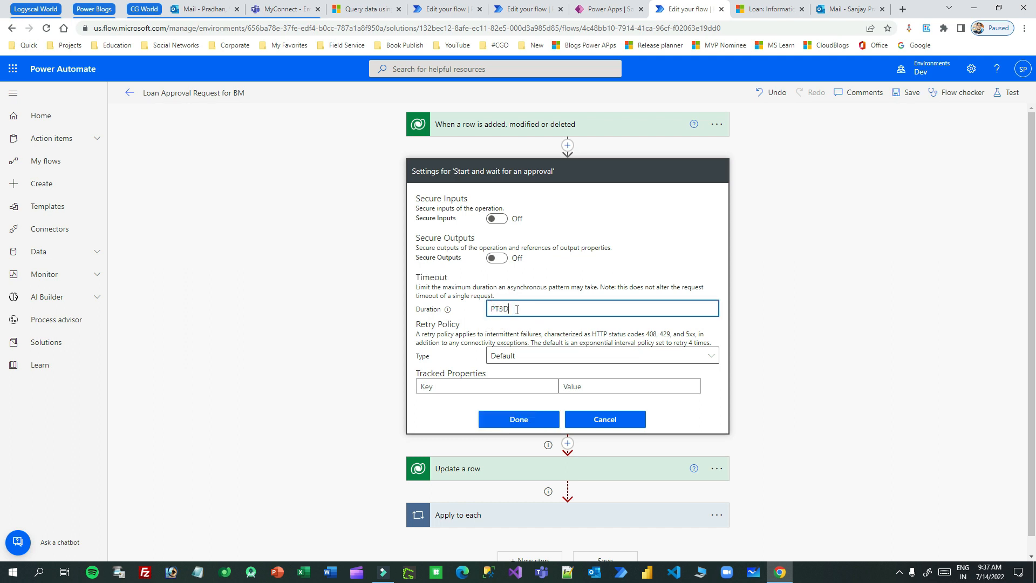
{"action": "double_click", "coordinate": [532, 310]}
{"action": "left_click", "coordinate": [513, 306]}
{"action": "double_click", "coordinate": [516, 308]}
{"action": "type", "text": "PT1M"}
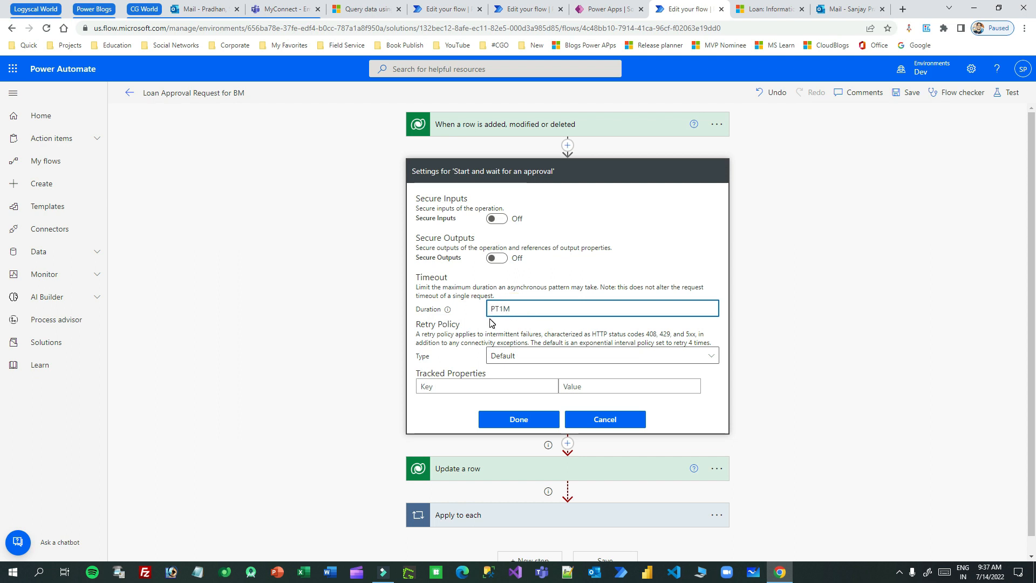
- Review each part of the approval's PT1M timeout duration and apply the action settings
{"action": "left_click_drag", "start_coordinate": [499, 309], "coordinate": [492, 309]}
{"action": "left_click", "coordinate": [504, 308]}
{"action": "left_click_drag", "start_coordinate": [506, 308], "coordinate": [513, 308]}
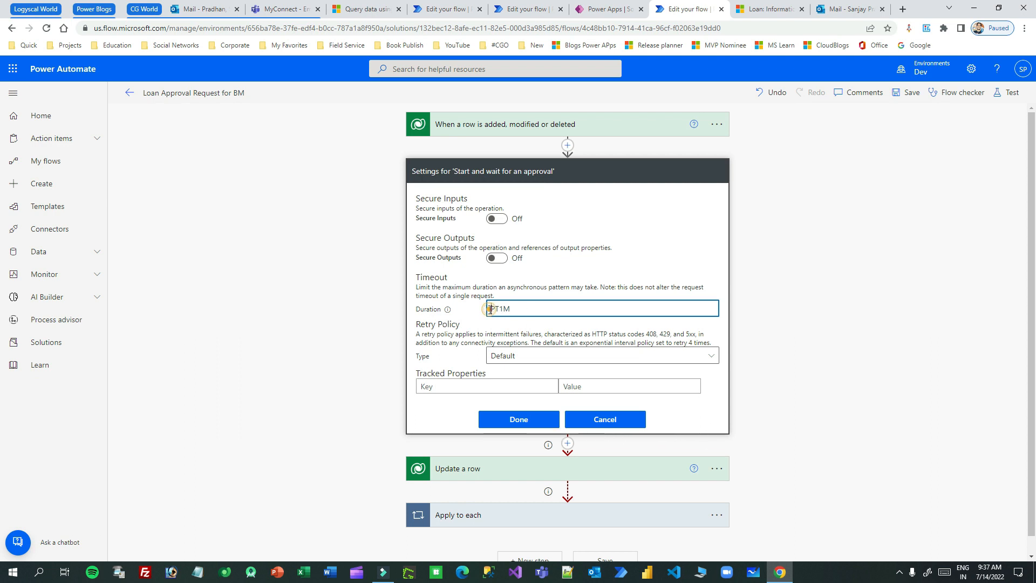
{"action": "left_click_drag", "start_coordinate": [540, 308], "coordinate": [491, 307]}
{"action": "left_click", "coordinate": [537, 415]}
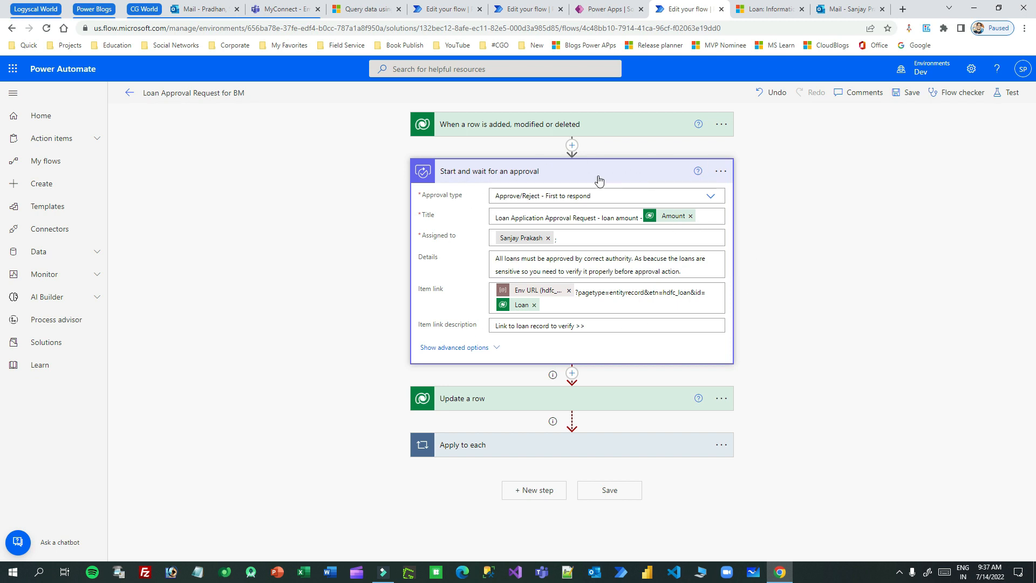
- Expand the Update a row action with its advanced options and examine the Approval Comment and Status Reason
{"action": "left_click", "coordinate": [562, 400]}
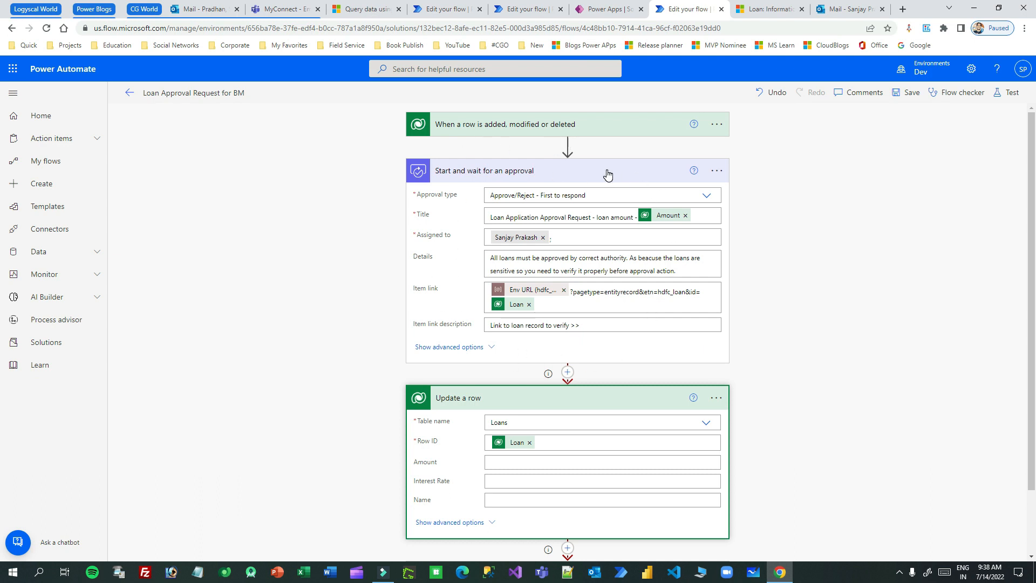
{"action": "left_click", "coordinate": [716, 170]}
{"action": "left_click", "coordinate": [716, 171]}
{"action": "scroll", "coordinate": [636, 268], "scroll_direction": "down", "scroll_amount": 2}
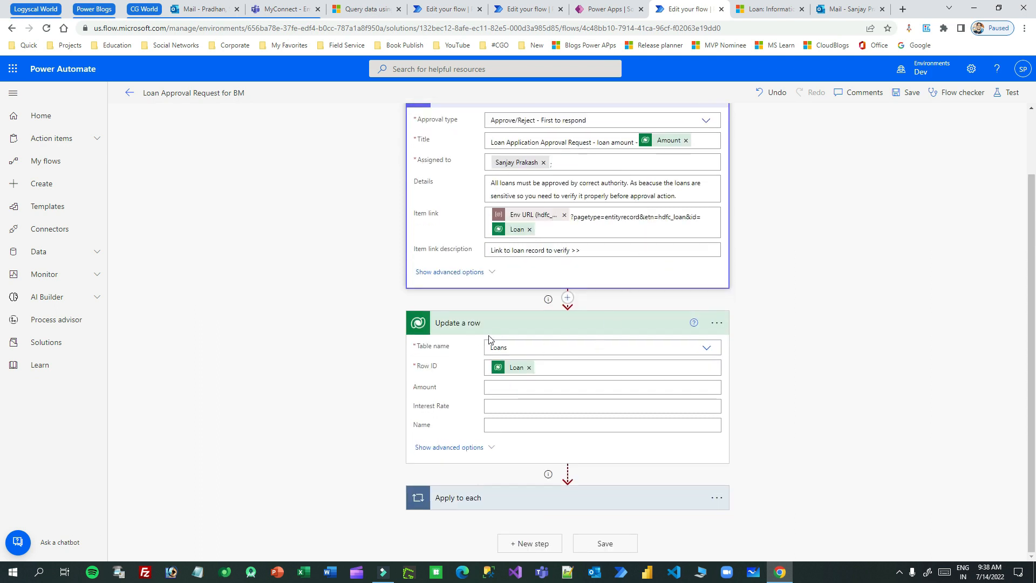
{"action": "left_click", "coordinate": [487, 447]}
{"action": "scroll", "coordinate": [608, 331], "scroll_direction": "down", "scroll_amount": 4}
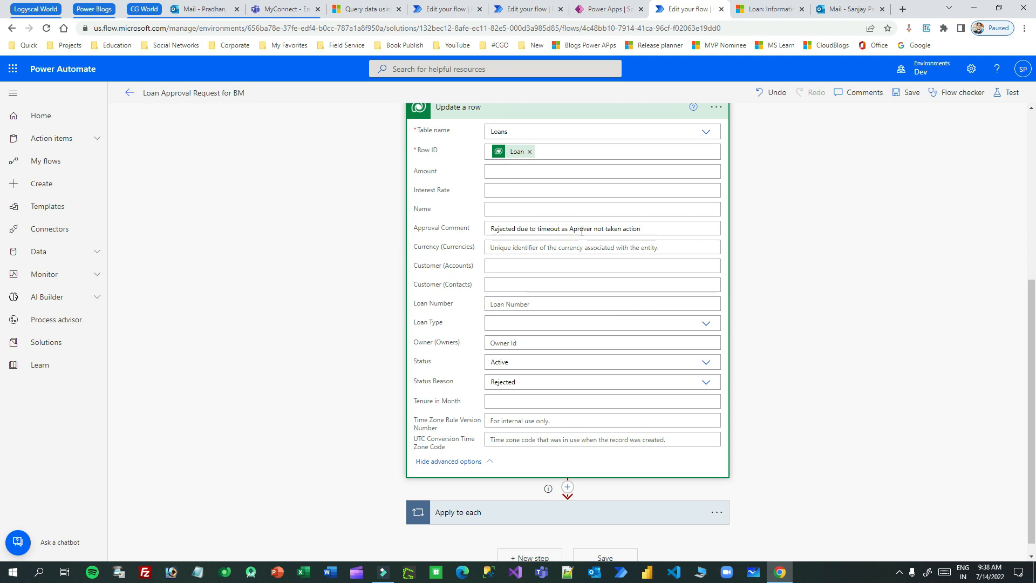
{"action": "left_click_drag", "start_coordinate": [595, 228], "coordinate": [646, 227]}
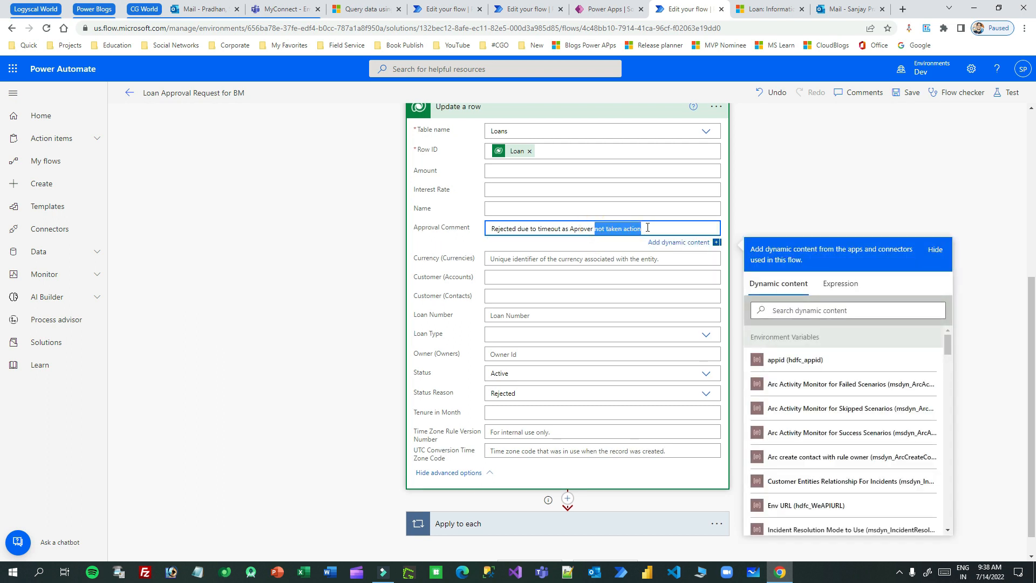
{"action": "left_click", "coordinate": [647, 227]}
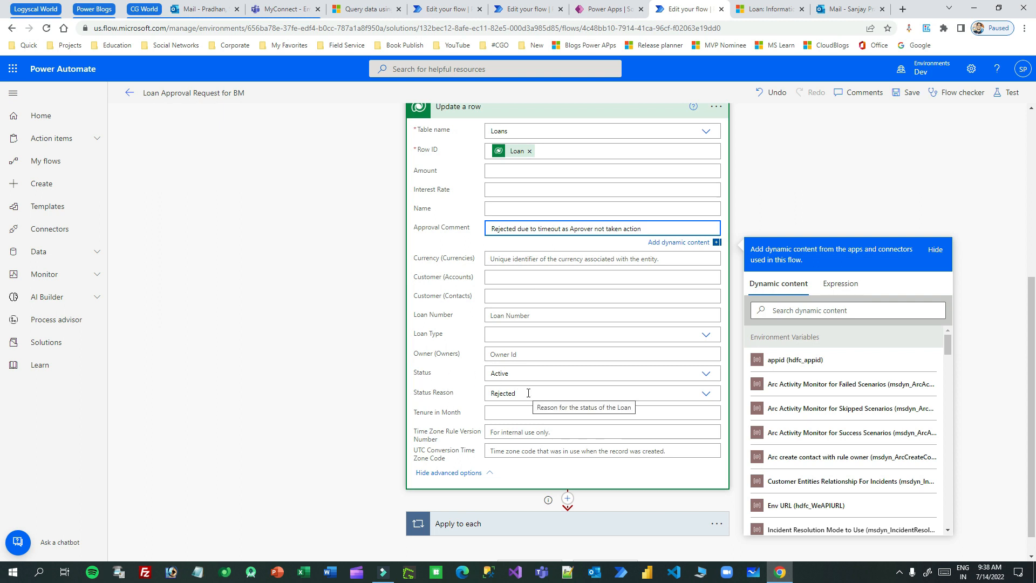
{"action": "scroll", "coordinate": [577, 242], "scroll_direction": "up", "scroll_amount": 2}
{"action": "left_click", "coordinate": [565, 211]}
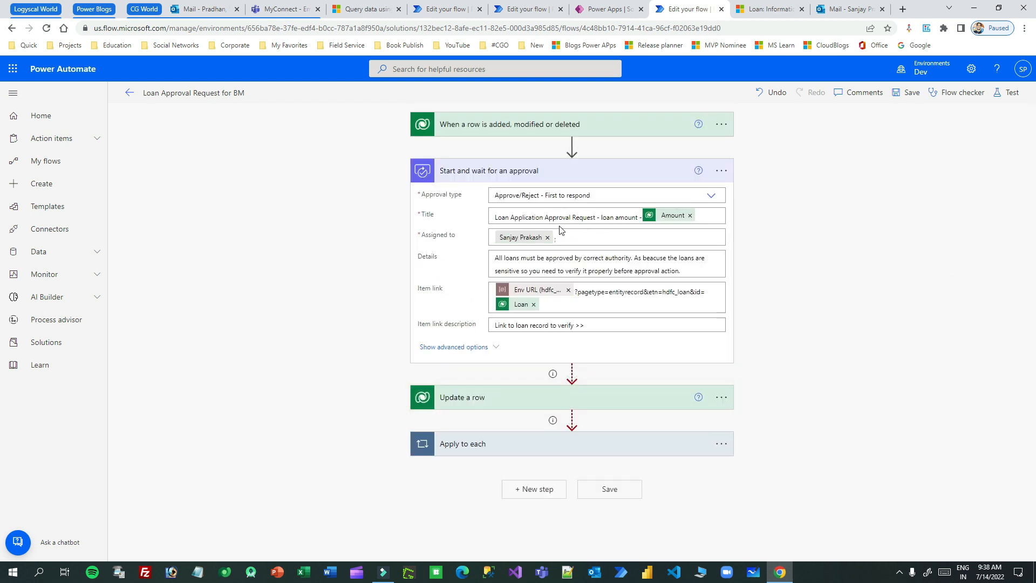
- Recheck the Update a row fields for the Loans table and collapse the action
{"action": "left_click", "coordinate": [510, 397]}
{"action": "scroll", "coordinate": [567, 324], "scroll_direction": "down", "scroll_amount": 2}
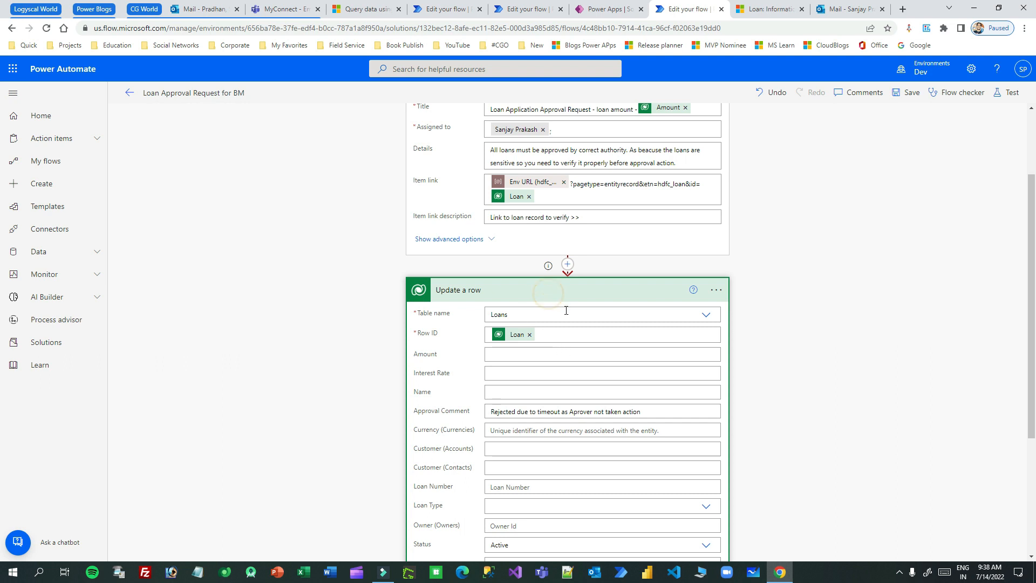
{"action": "left_click", "coordinate": [548, 292]}
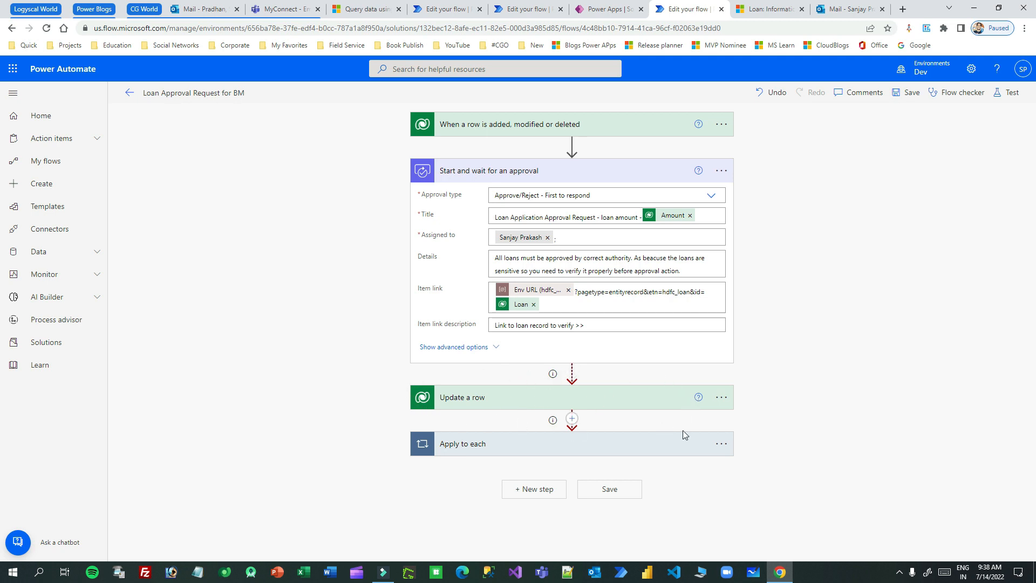
- Open the run-after configuration of Update a row and examine its condition on the approval action
{"action": "left_click", "coordinate": [722, 398]}
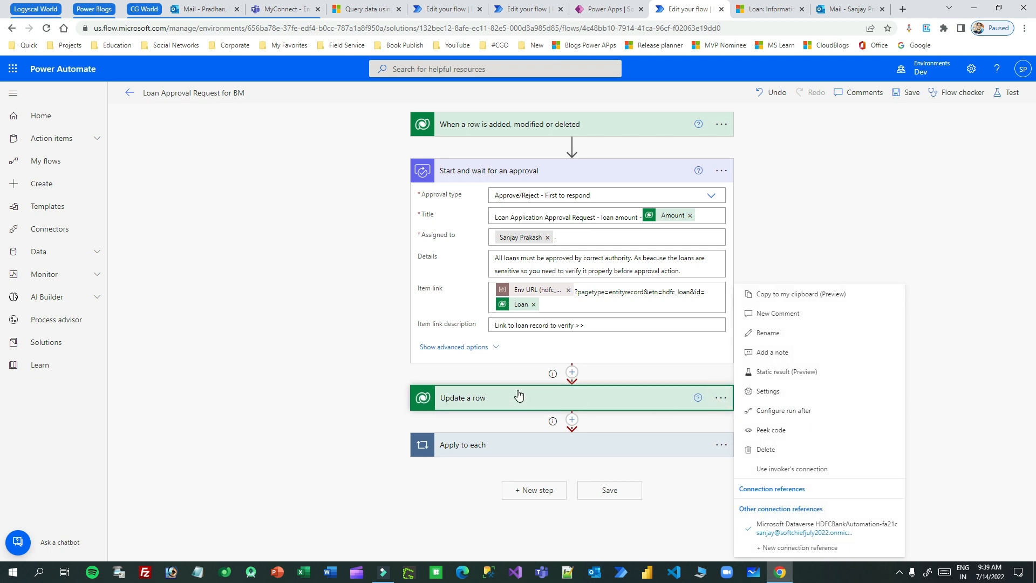
{"action": "left_click", "coordinate": [794, 414]}
{"action": "scroll", "coordinate": [840, 356], "scroll_direction": "down", "scroll_amount": 1}
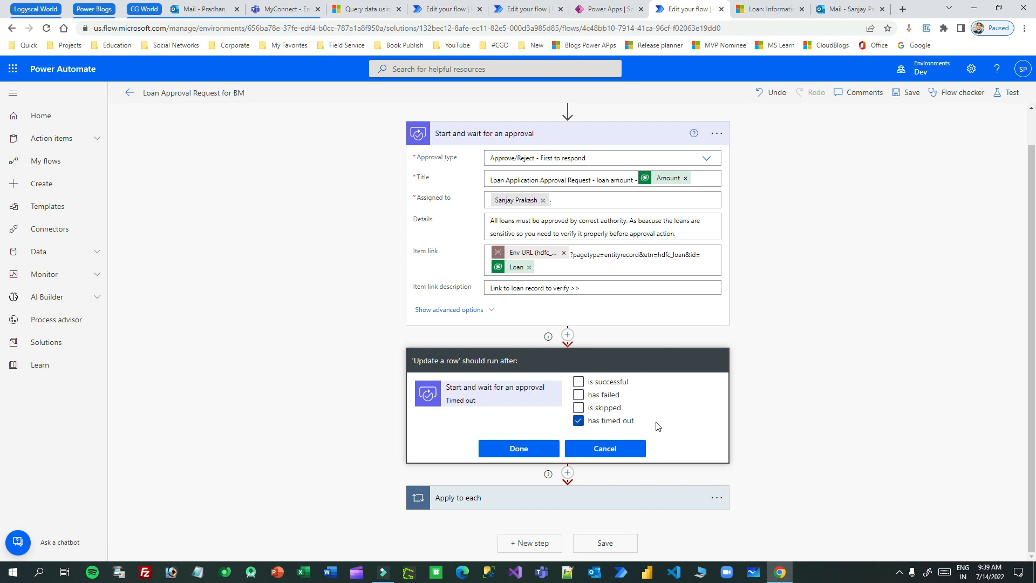
- Reopen the approval action's settings to check the Timeout Duration, and leave them without changes
{"action": "left_click", "coordinate": [716, 133]}
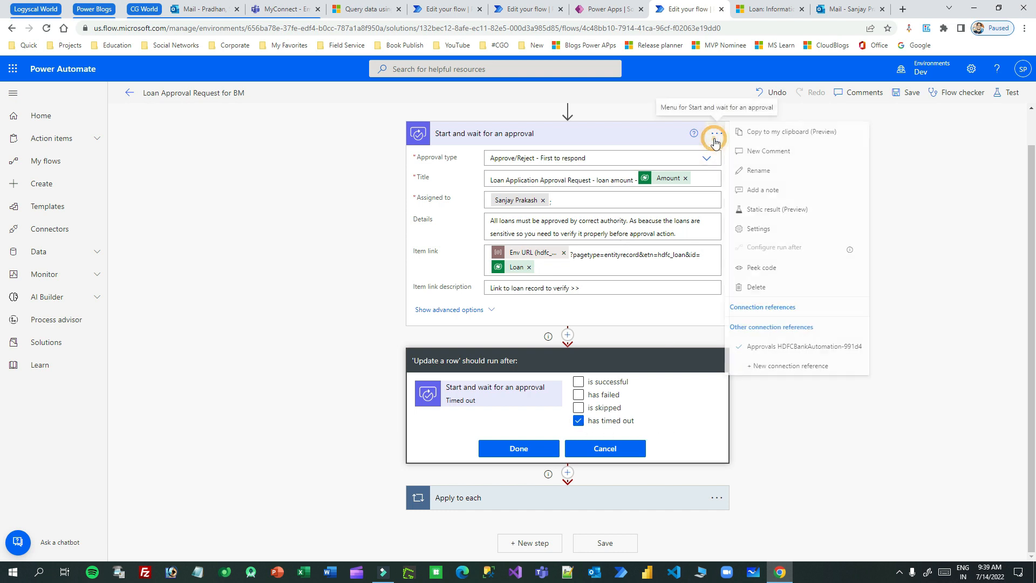
{"action": "left_click", "coordinate": [775, 238]}
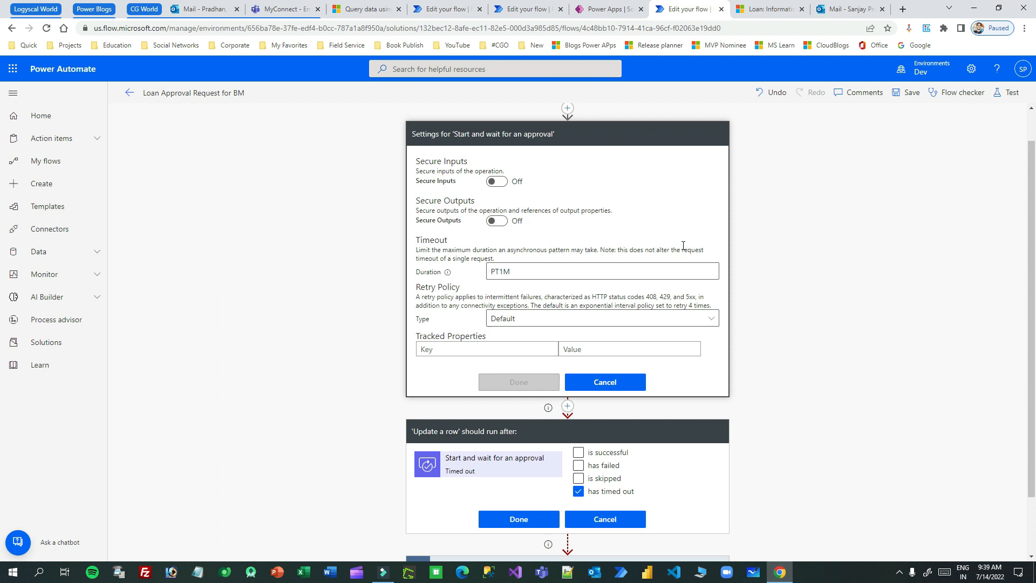
{"action": "scroll", "coordinate": [577, 205], "scroll_direction": "down", "scroll_amount": 3}
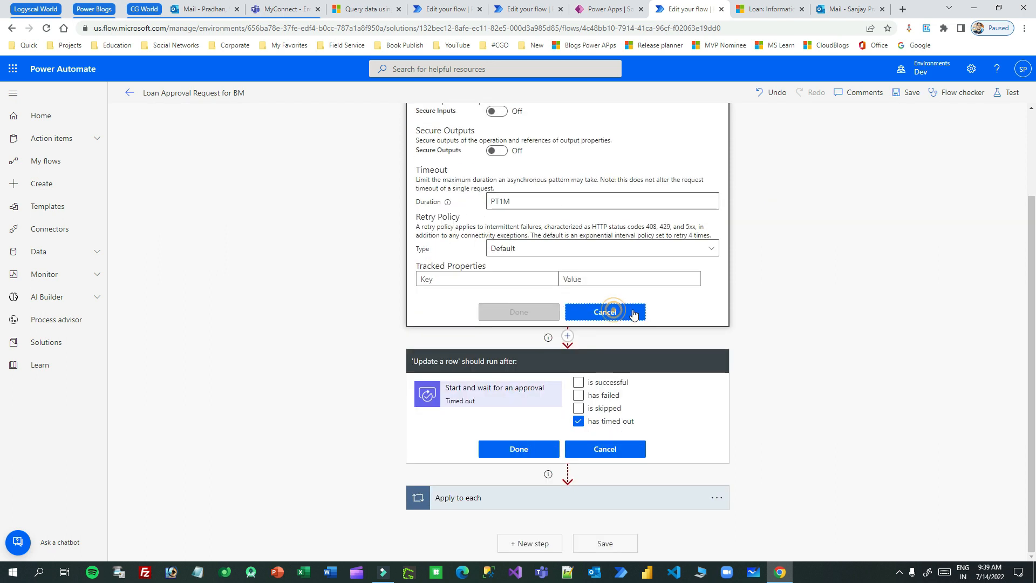
{"action": "left_click", "coordinate": [612, 312]}
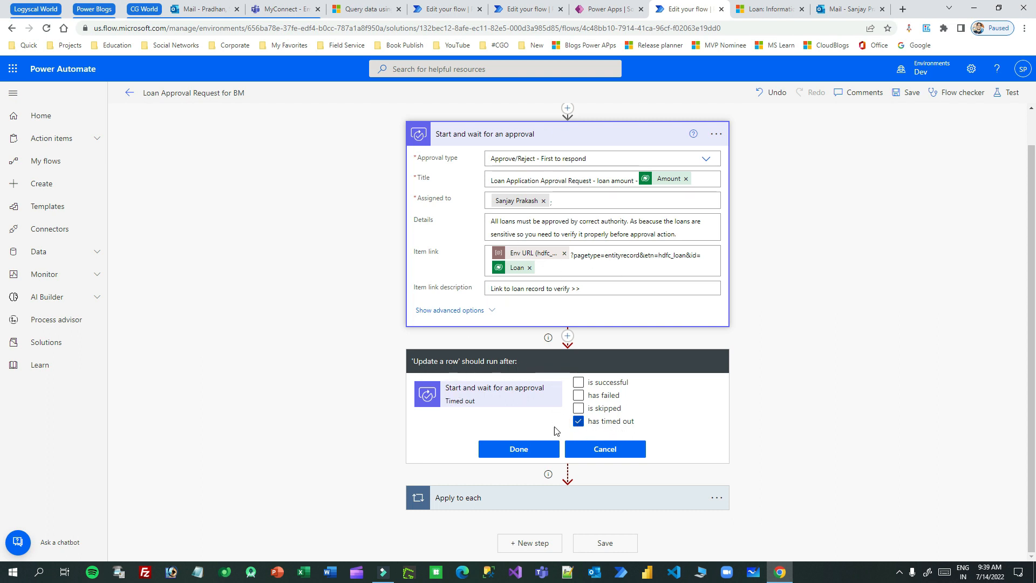
- Apply the "has timed out" run-after condition for Update a row and collapse the action
{"action": "left_click", "coordinate": [539, 451]}
{"action": "scroll", "coordinate": [873, 351], "scroll_direction": "down", "scroll_amount": 4}
{"action": "scroll", "coordinate": [871, 351], "scroll_direction": "up", "scroll_amount": 4}
{"action": "left_click", "coordinate": [599, 358]}
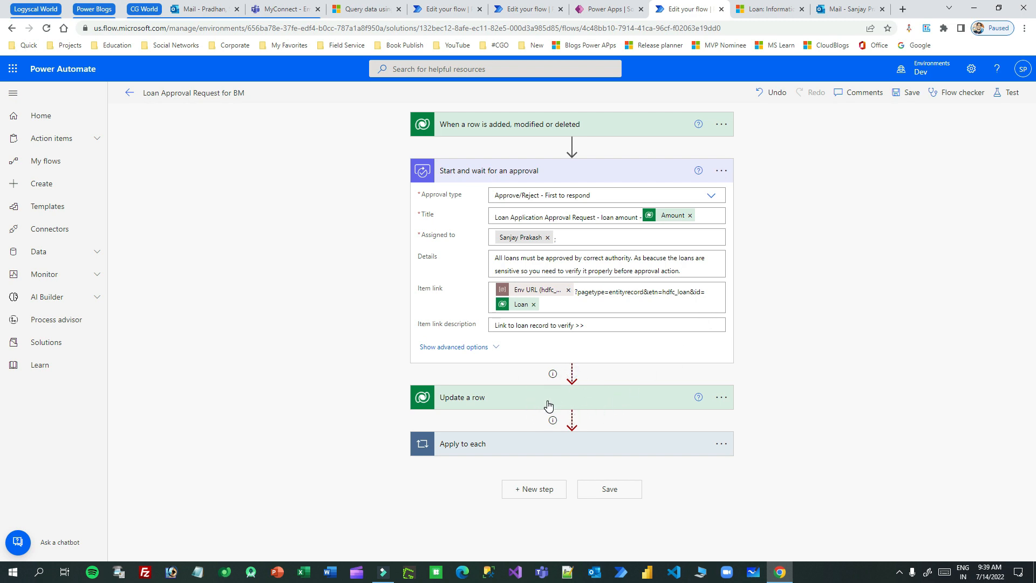
- Review the run-after options of Update a row once more, cancel out of them and collapse the action
{"action": "left_click", "coordinate": [721, 397]}
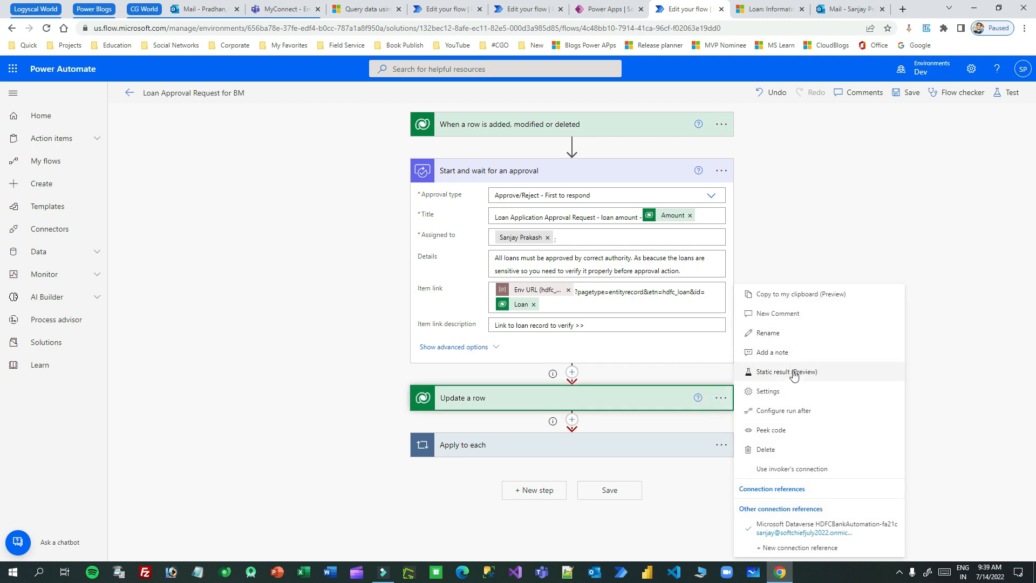
{"action": "left_click", "coordinate": [782, 410]}
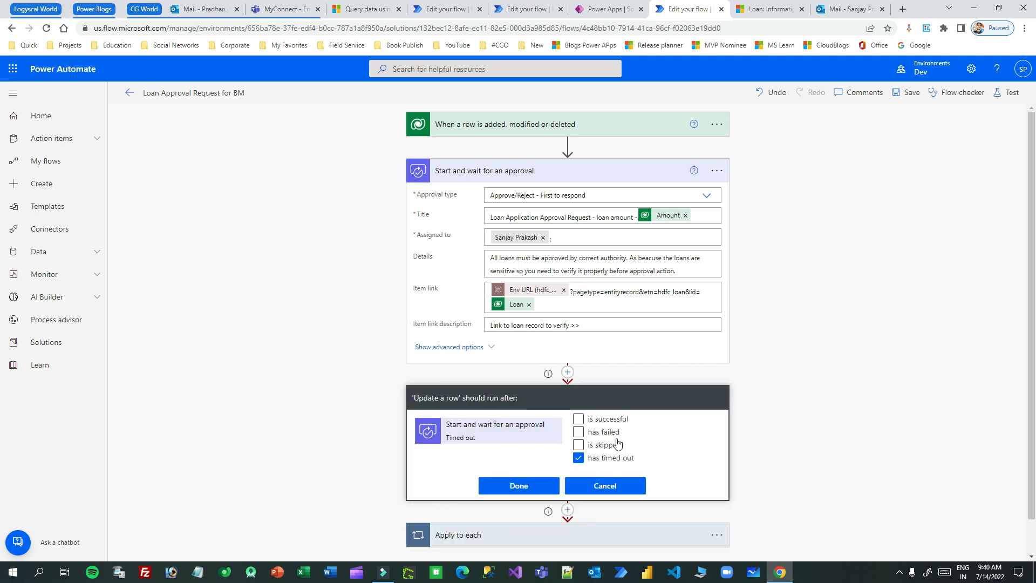
{"action": "left_click", "coordinate": [586, 492]}
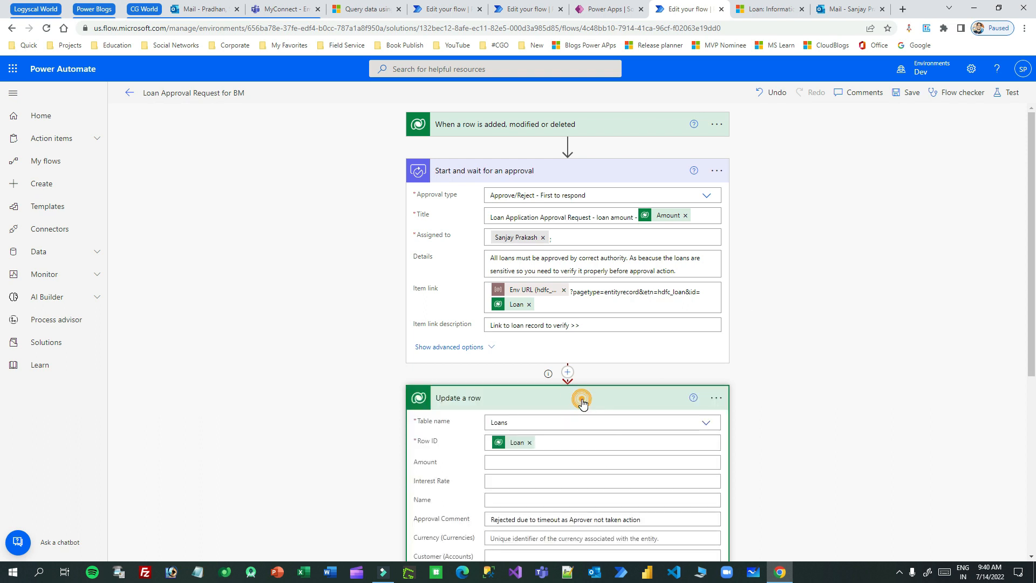
{"action": "left_click", "coordinate": [579, 398]}
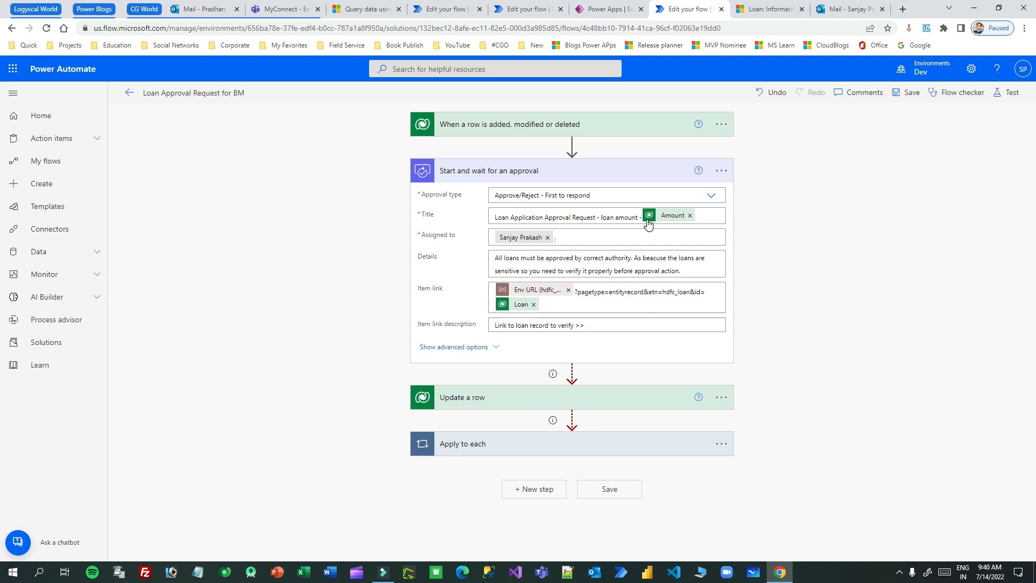
- Collapse the Start and wait for an approval action and expand Apply to each to view its contents
{"action": "mouse_move", "coordinate": [649, 220]}
{"action": "left_click", "coordinate": [634, 172]}
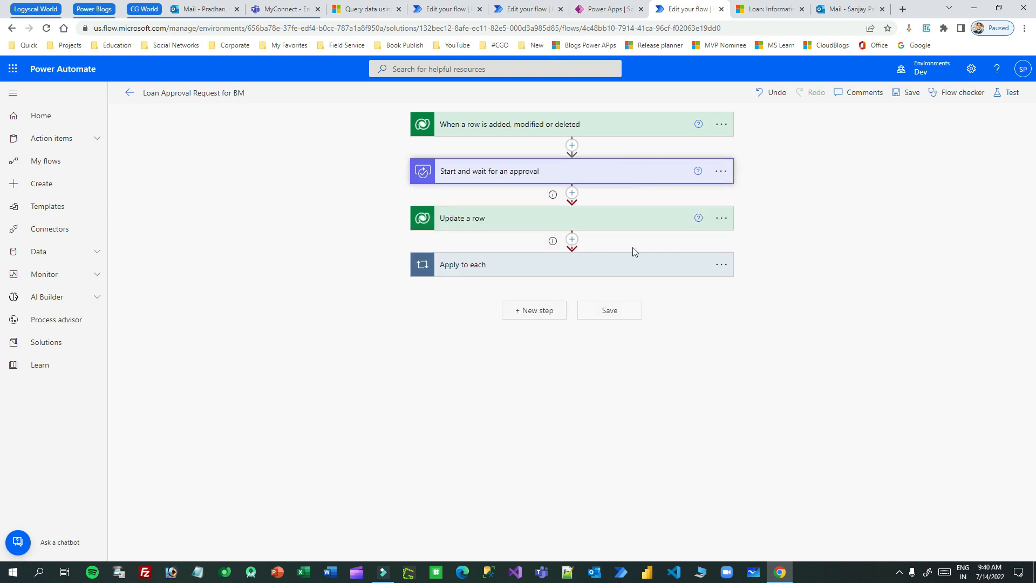
{"action": "left_click", "coordinate": [573, 269]}
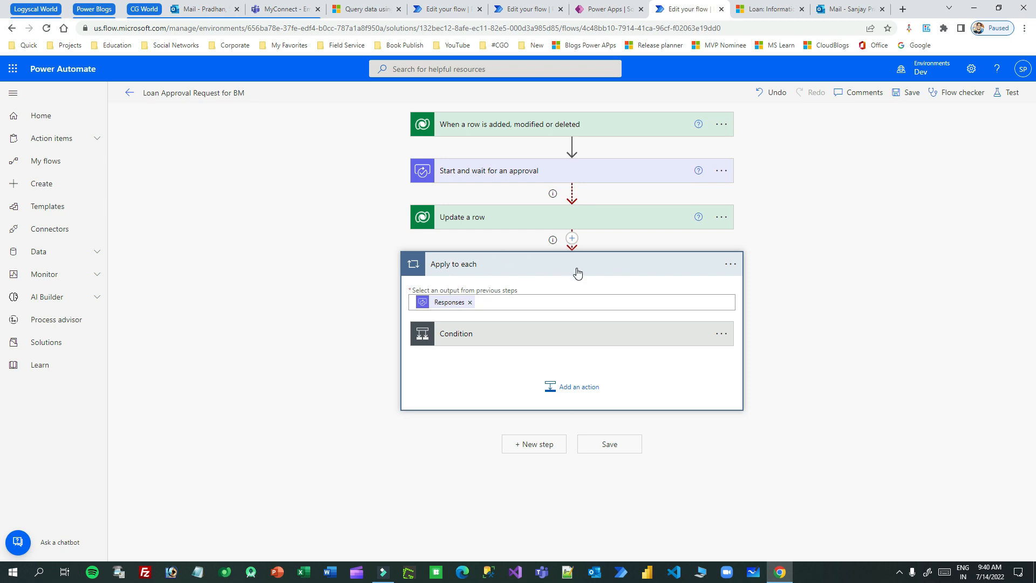
- Review the run-after condition of Apply to each and confirm "is skipped" for Update a row
{"action": "left_click", "coordinate": [731, 266]}
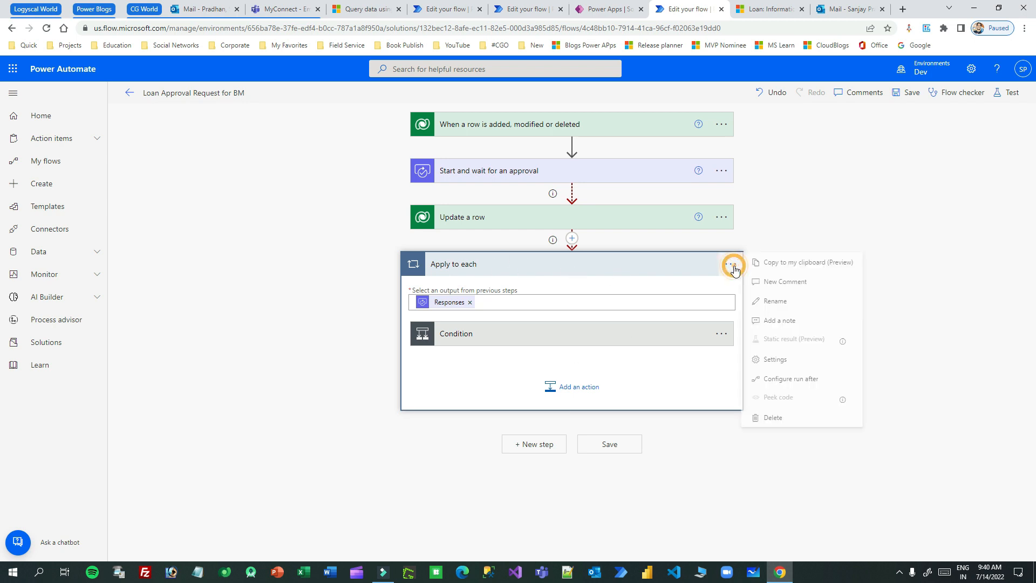
{"action": "left_click", "coordinate": [793, 375]}
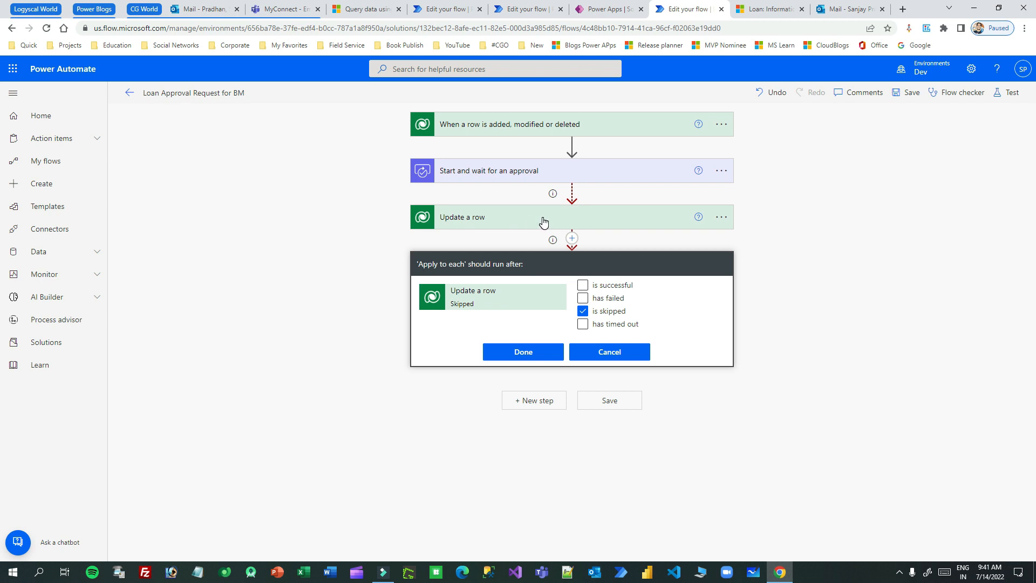
{"action": "left_click", "coordinate": [541, 359]}
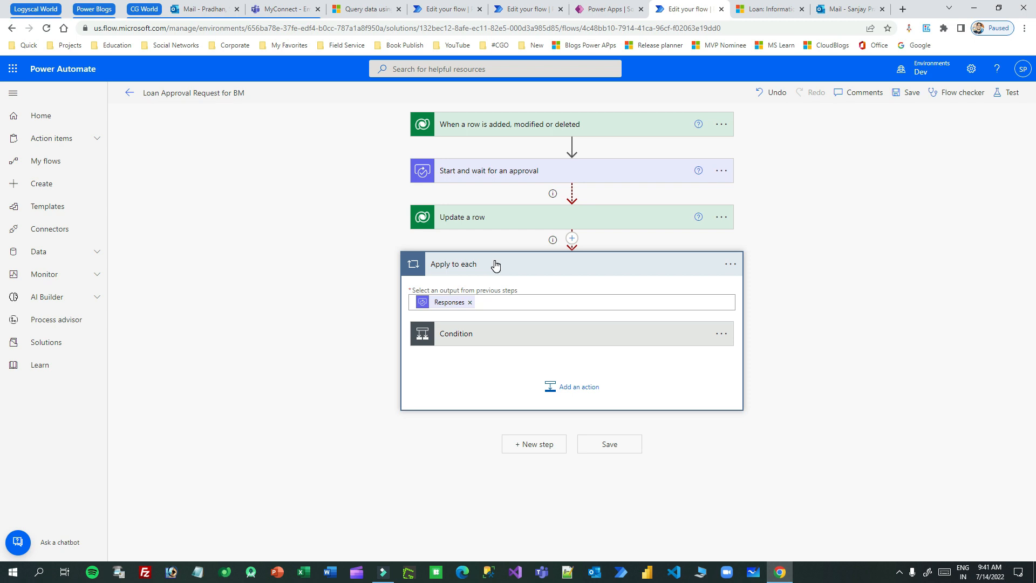
- Expand the Condition inside Apply to each and examine its comparison of the approver's response with Approve
{"action": "left_click", "coordinate": [488, 338]}
{"action": "scroll", "coordinate": [578, 306], "scroll_direction": "down", "scroll_amount": 2}
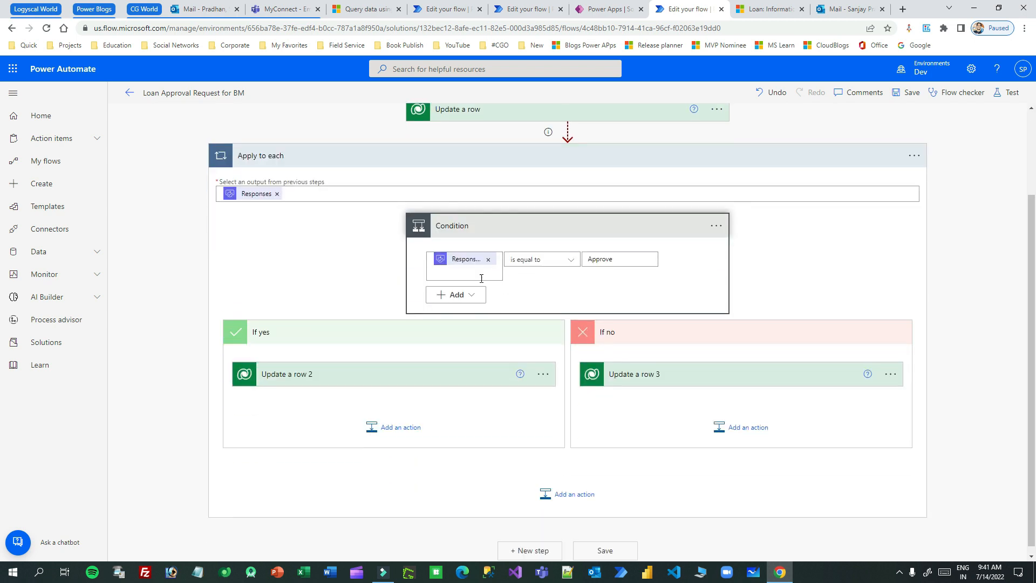
{"action": "left_click", "coordinate": [605, 259]}
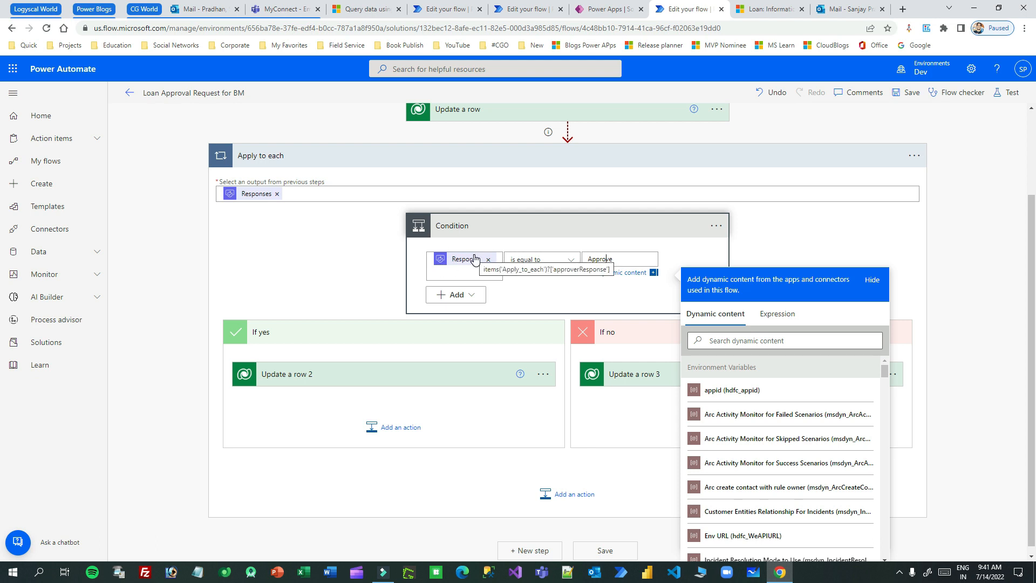
{"action": "left_click", "coordinate": [566, 260]}
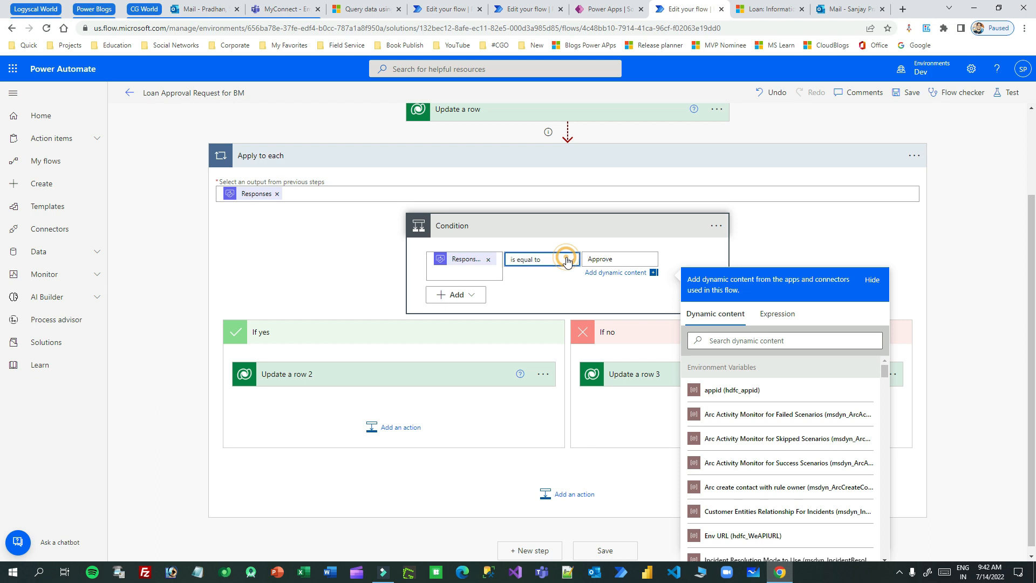
{"action": "left_click", "coordinate": [568, 260]}
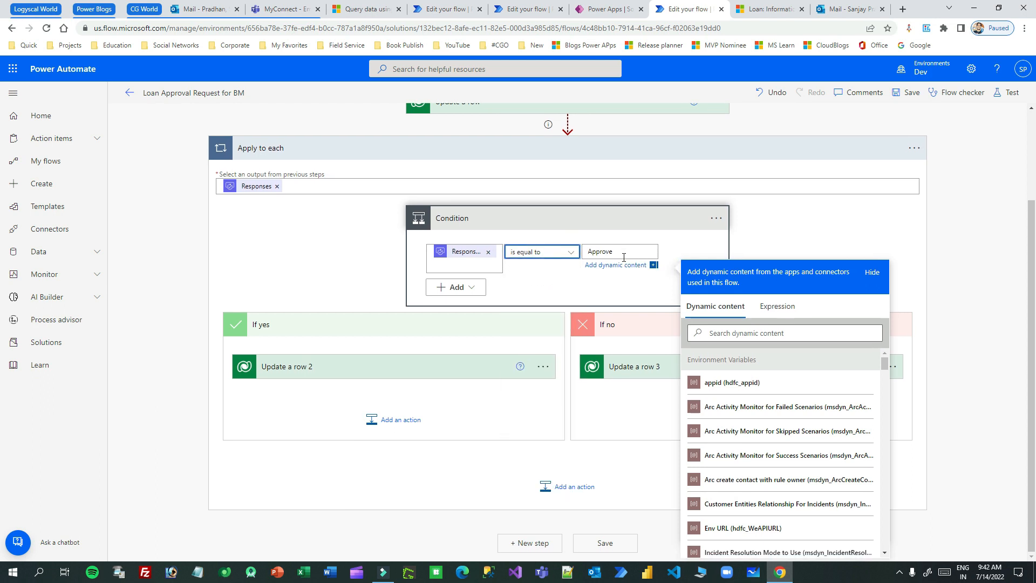
{"action": "left_click", "coordinate": [522, 405]}
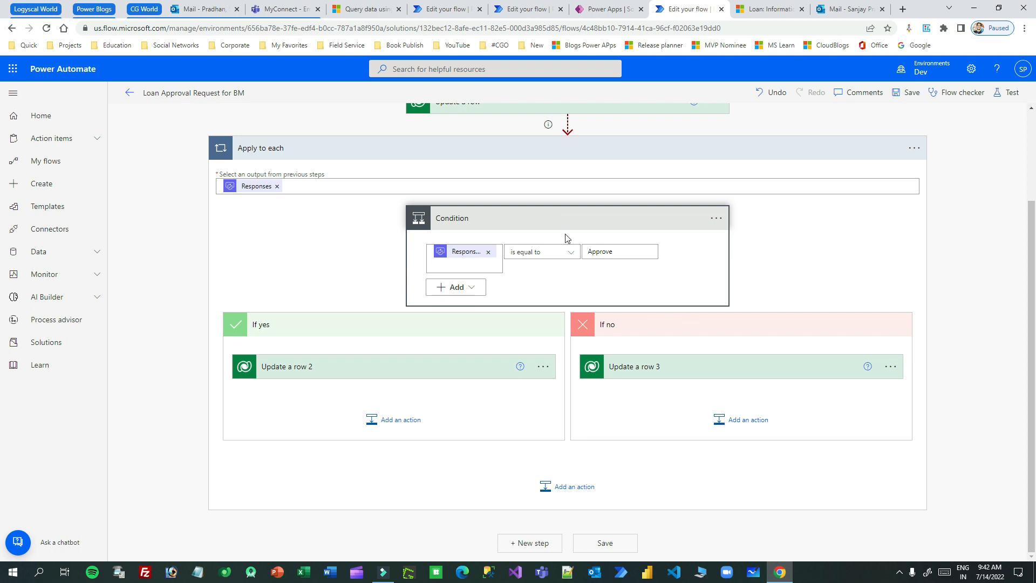
- Expand Update a row 2 in the If yes branch, review its advanced fields and collapse the action
{"action": "left_click", "coordinate": [394, 366]}
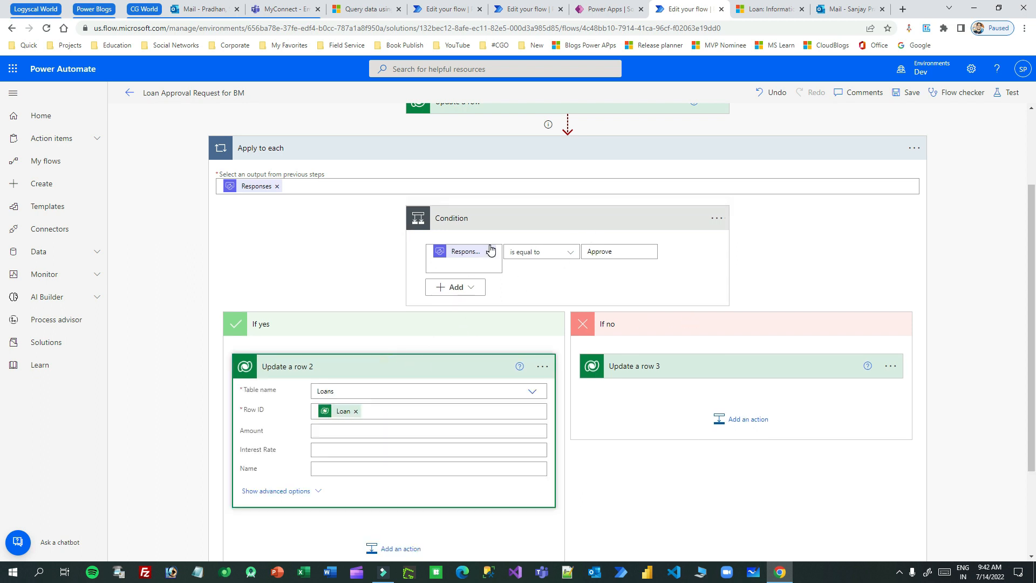
{"action": "scroll", "coordinate": [371, 339], "scroll_direction": "down", "scroll_amount": 2}
{"action": "left_click", "coordinate": [318, 362]}
{"action": "scroll", "coordinate": [479, 274], "scroll_direction": "down", "scroll_amount": 2}
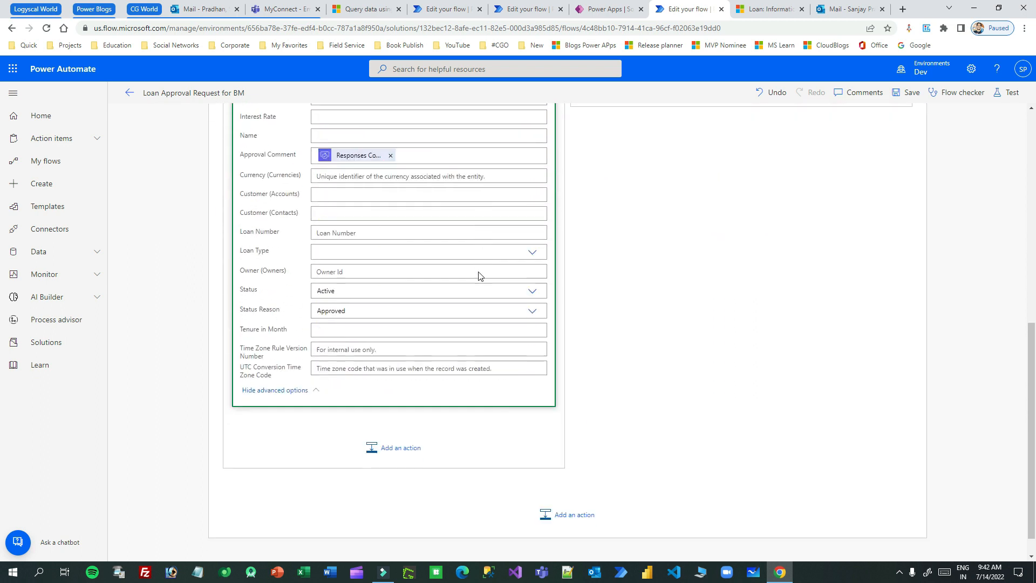
{"action": "scroll", "coordinate": [479, 272], "scroll_direction": "up", "scroll_amount": 1}
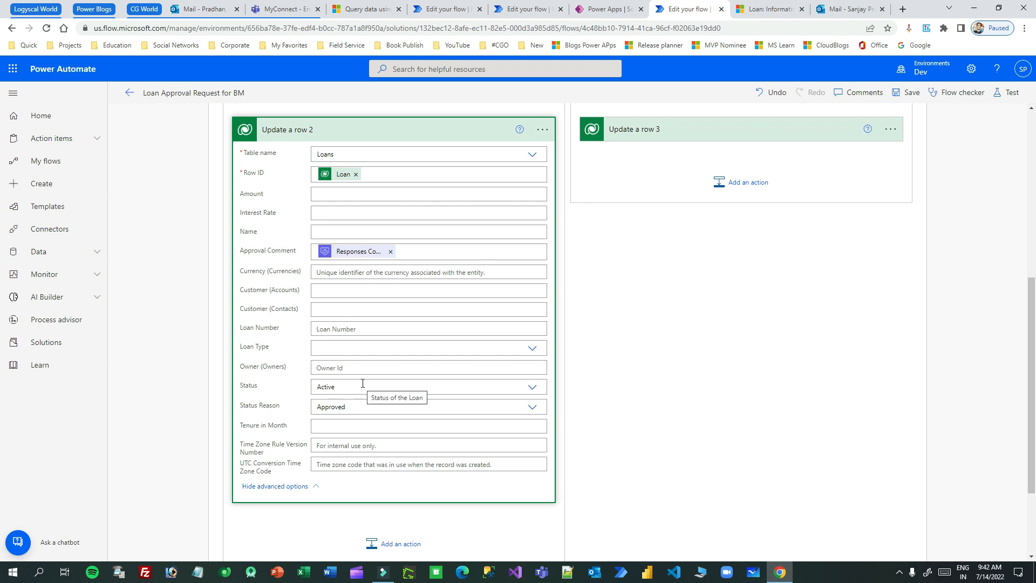
{"action": "scroll", "coordinate": [363, 386], "scroll_direction": "up", "scroll_amount": 2}
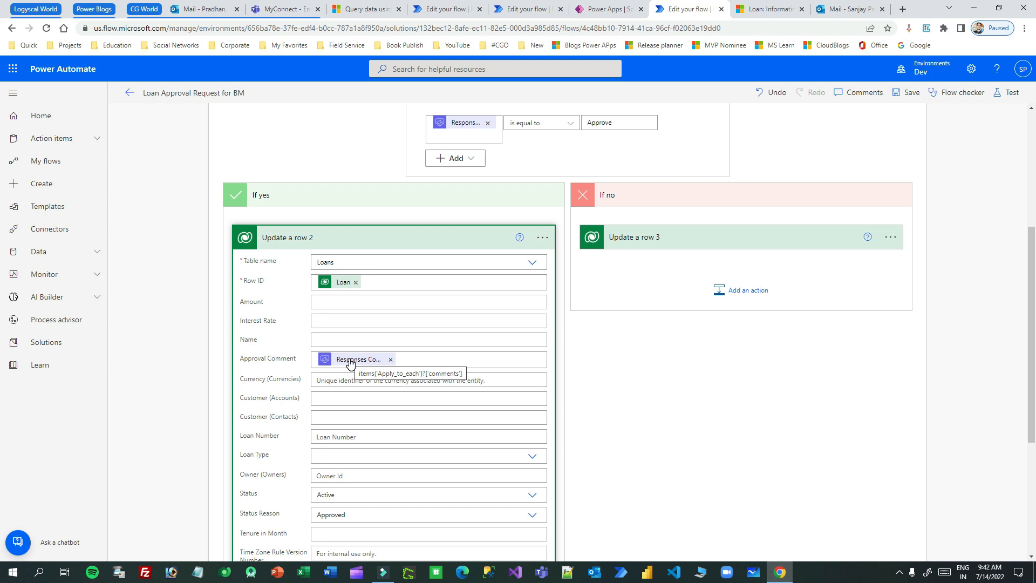
{"action": "left_click", "coordinate": [415, 231]}
- Expand Update a row 3 in the If no branch, review its advanced fields and collapse the action
{"action": "left_click", "coordinate": [690, 366]}
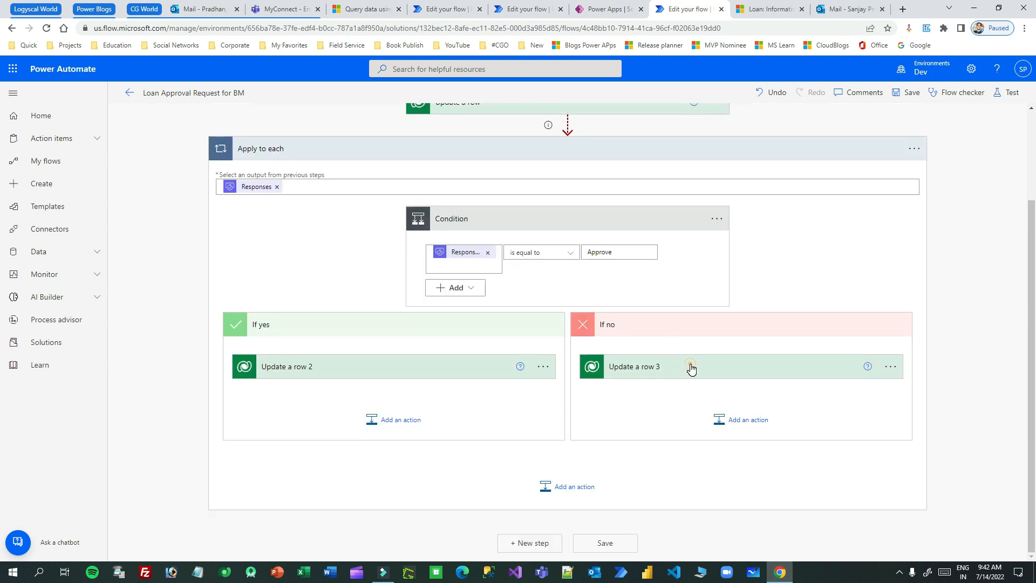
{"action": "scroll", "coordinate": [781, 319], "scroll_direction": "down", "scroll_amount": 2}
{"action": "left_click", "coordinate": [642, 384]}
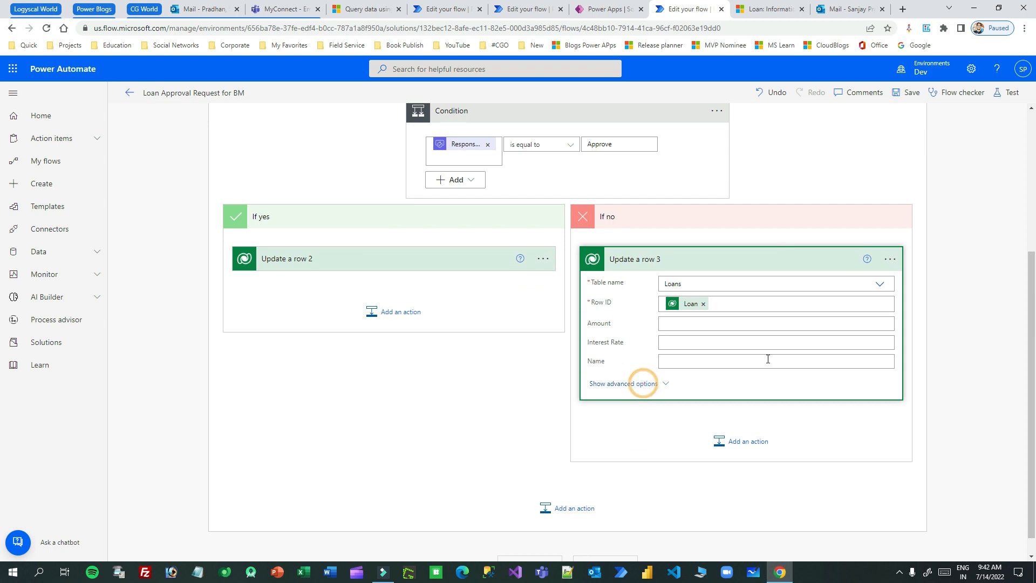
{"action": "scroll", "coordinate": [767, 359], "scroll_direction": "down", "scroll_amount": 4}
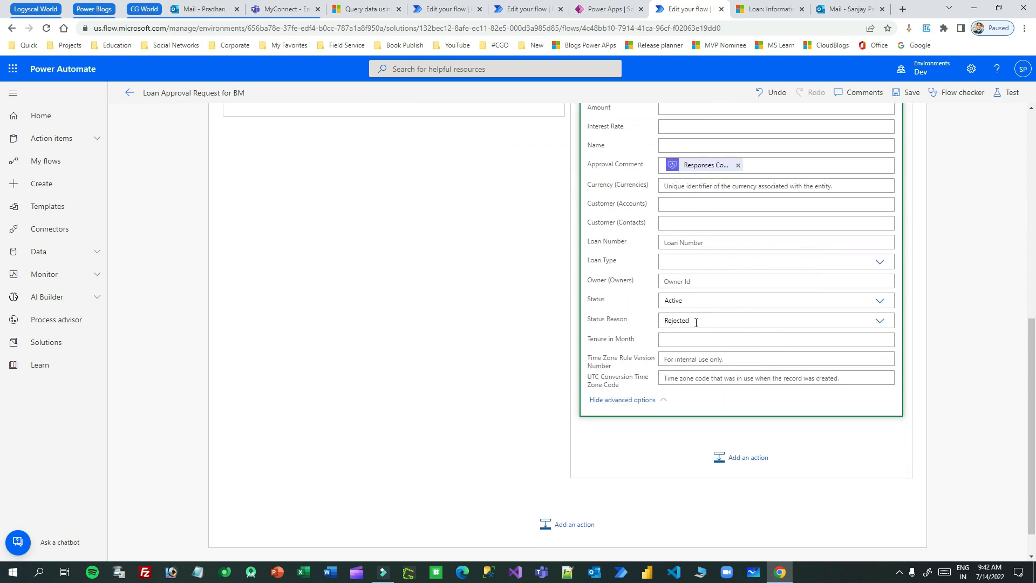
{"action": "scroll", "coordinate": [713, 319], "scroll_direction": "up", "scroll_amount": 10}
{"action": "left_click", "coordinate": [677, 477]}
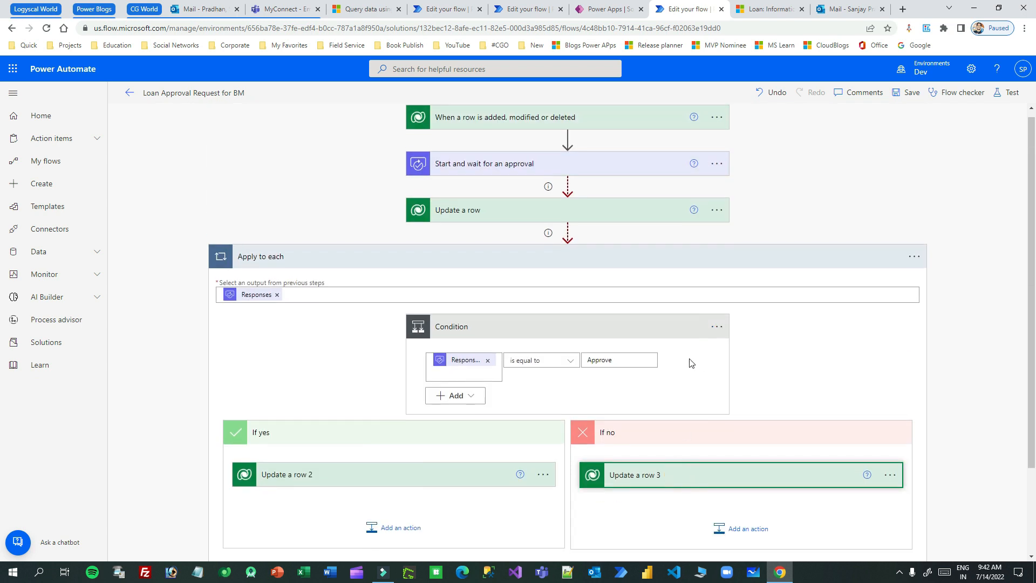
- Collapse Apply to each and view the available options for it and for the approval action, without choosing any
{"action": "left_click", "coordinate": [602, 266]}
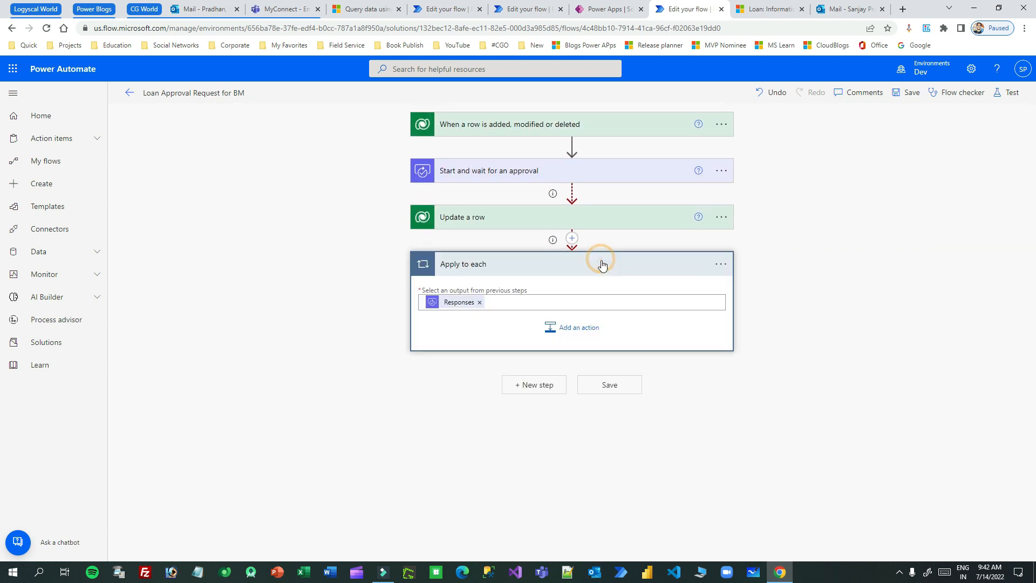
{"action": "left_click", "coordinate": [721, 264]}
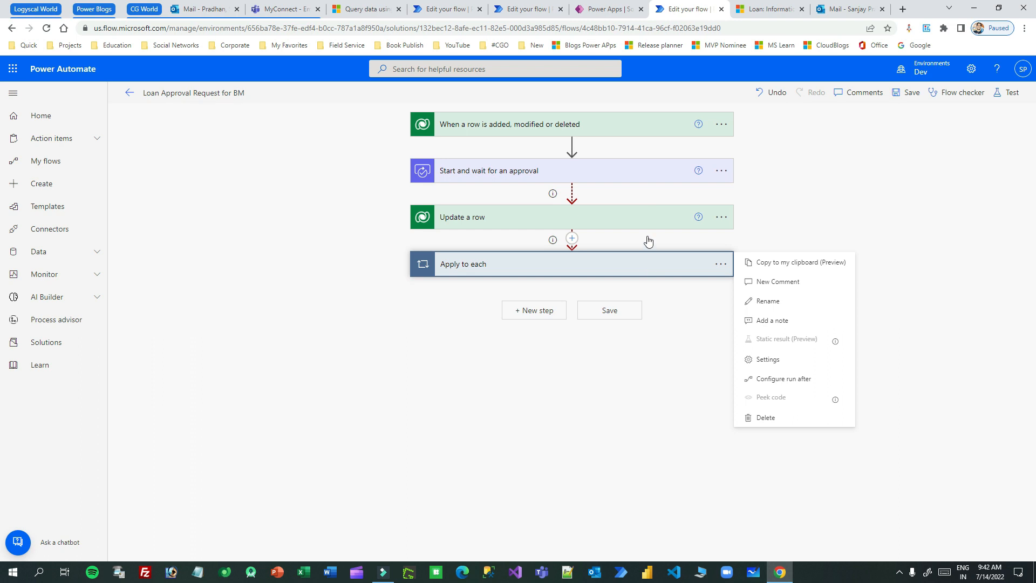
{"action": "left_click", "coordinate": [720, 171]}
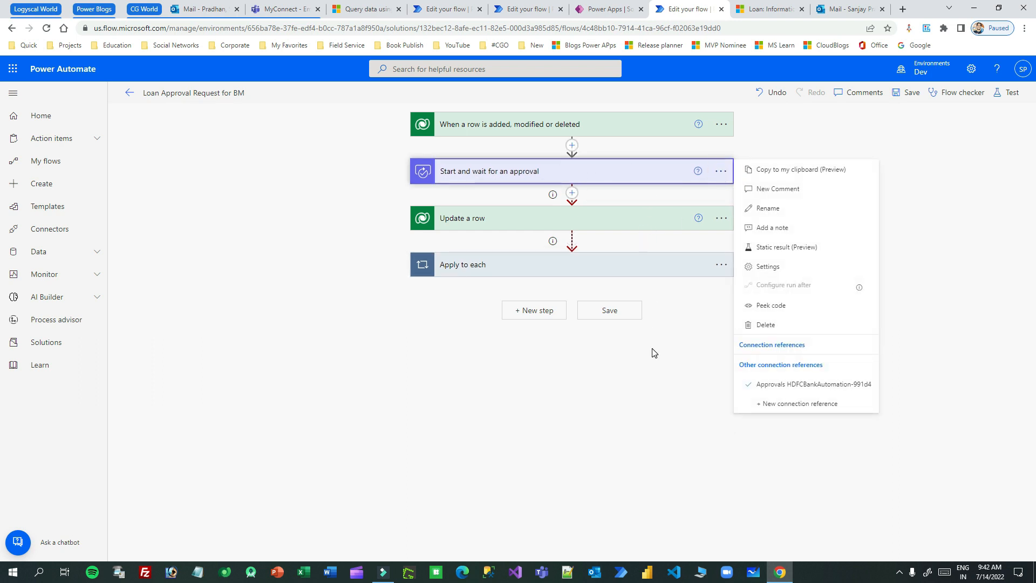
{"action": "left_click", "coordinate": [897, 305]}
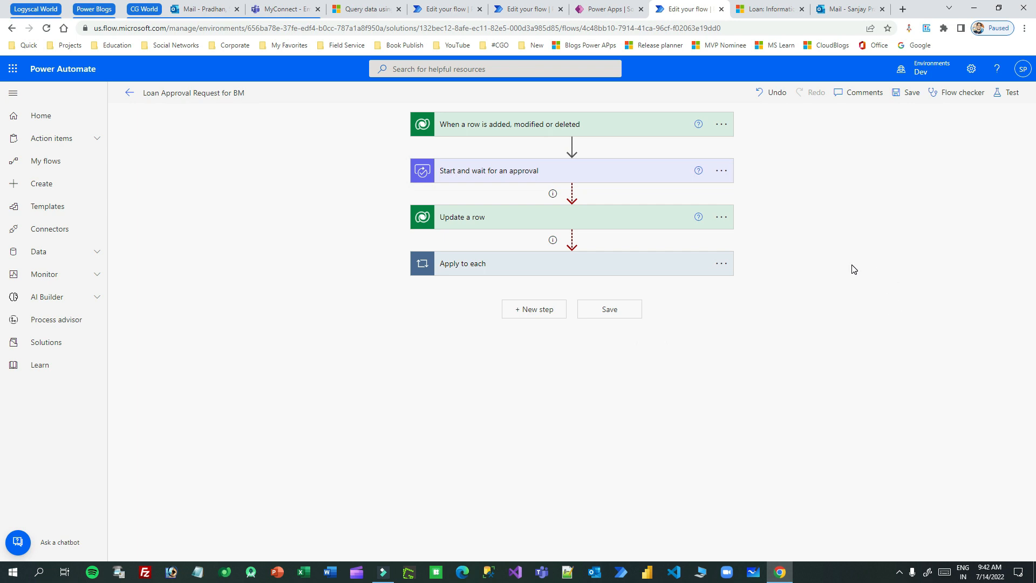
- Switch to Dynamics 365 and start a new loan for the recent individual contact, with type Personal Loan and amount 300000
{"action": "left_click", "coordinate": [773, 11]}
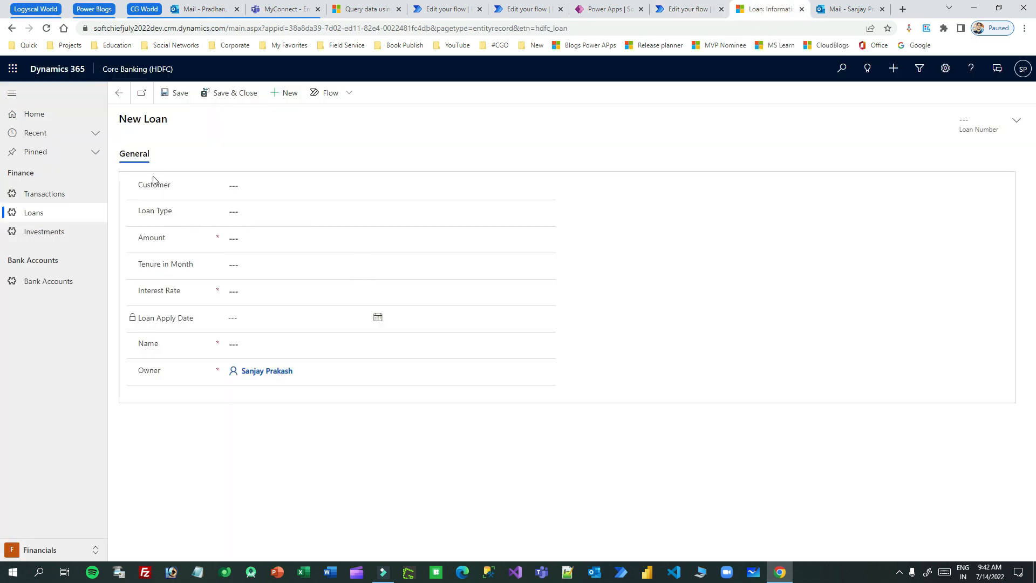
{"action": "left_click", "coordinate": [85, 211]}
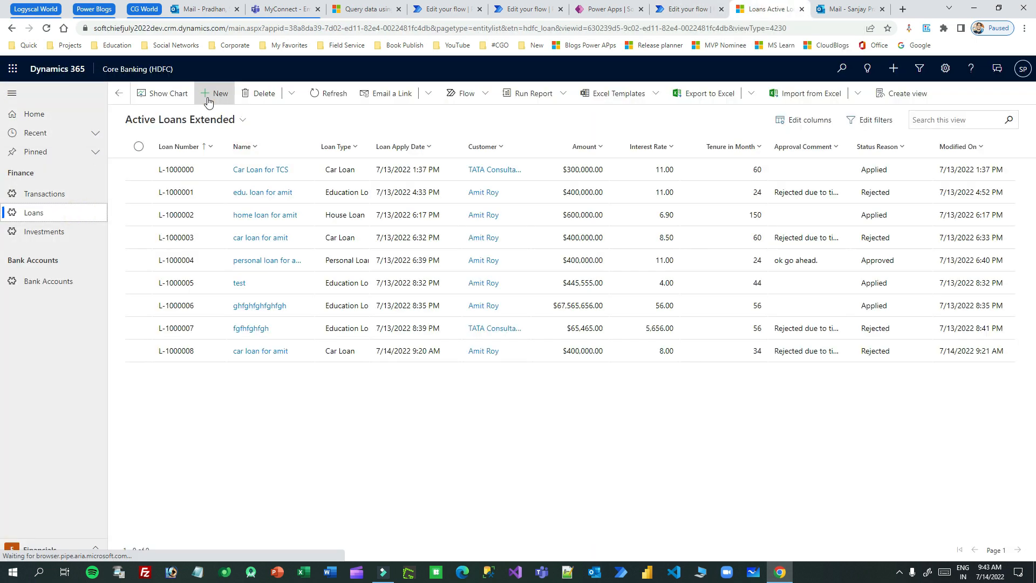
{"action": "left_click", "coordinate": [211, 93]}
{"action": "left_click", "coordinate": [277, 184]}
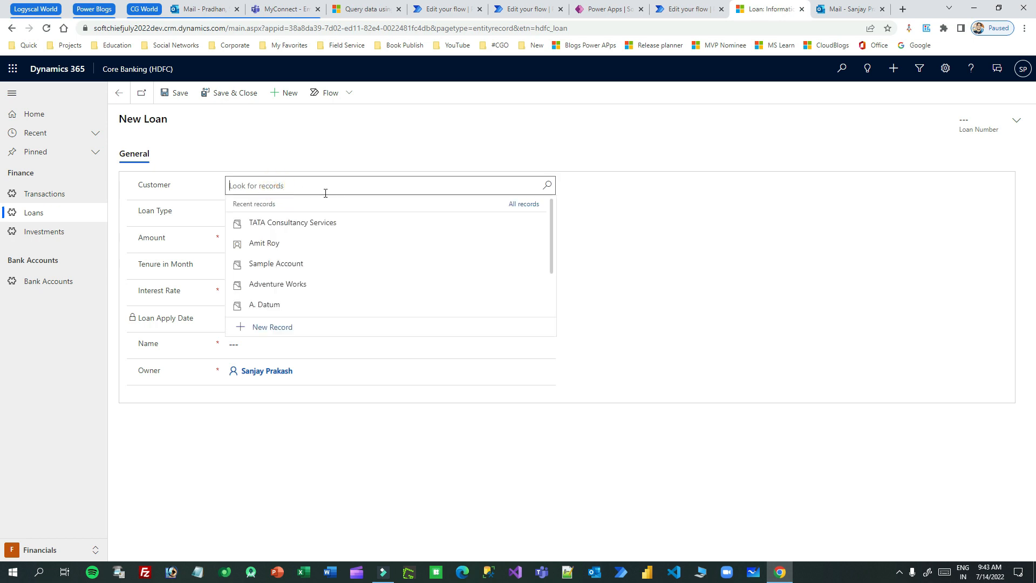
{"action": "left_click", "coordinate": [317, 244]}
{"action": "left_click", "coordinate": [251, 211]}
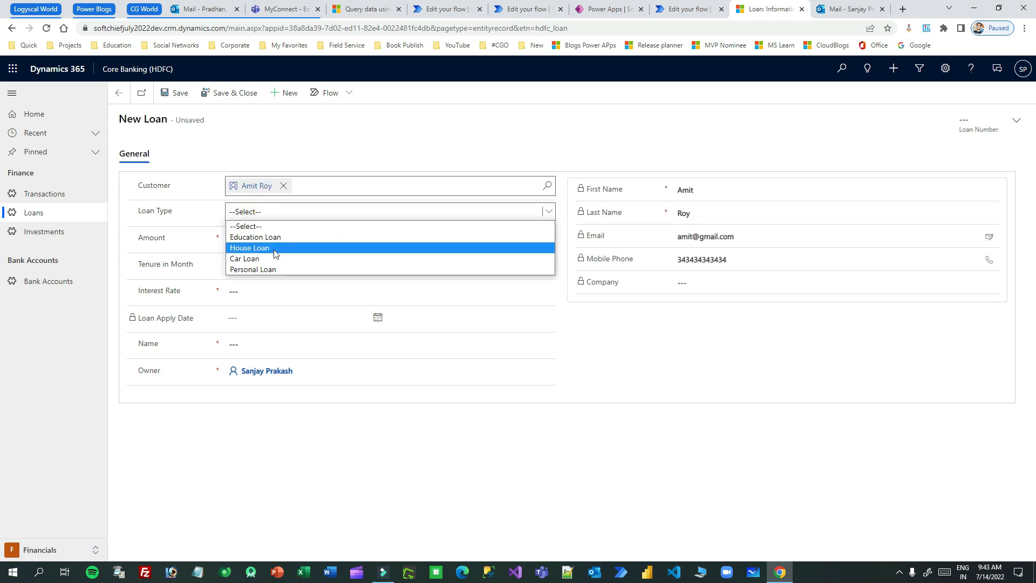
{"action": "left_click", "coordinate": [269, 270]}
{"action": "left_click", "coordinate": [261, 239]}
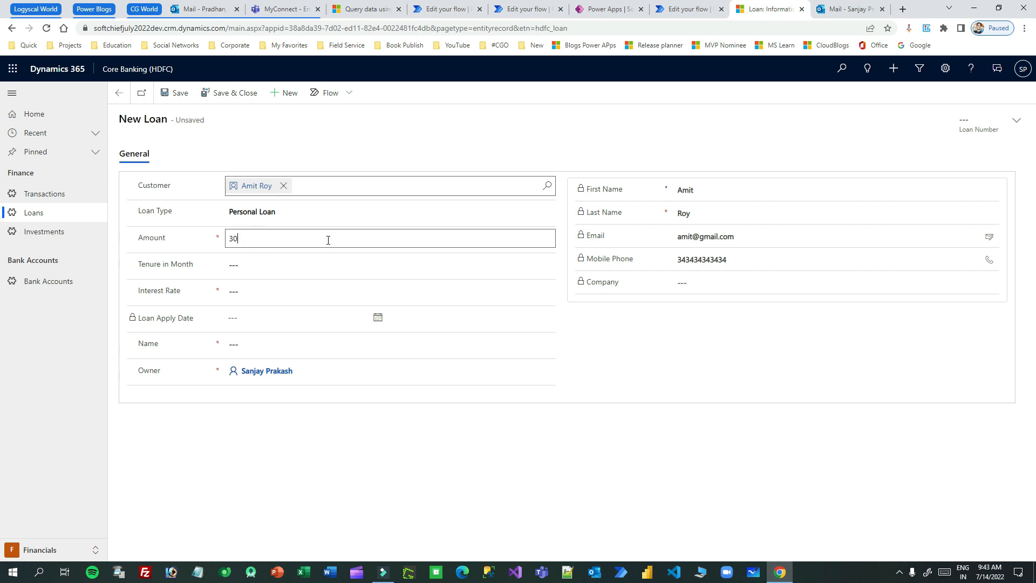
- Set the tenure to 24 months and interest rate to 11, name it as a personal loan for the customer, and save and close
{"action": "left_click", "coordinate": [268, 267]}
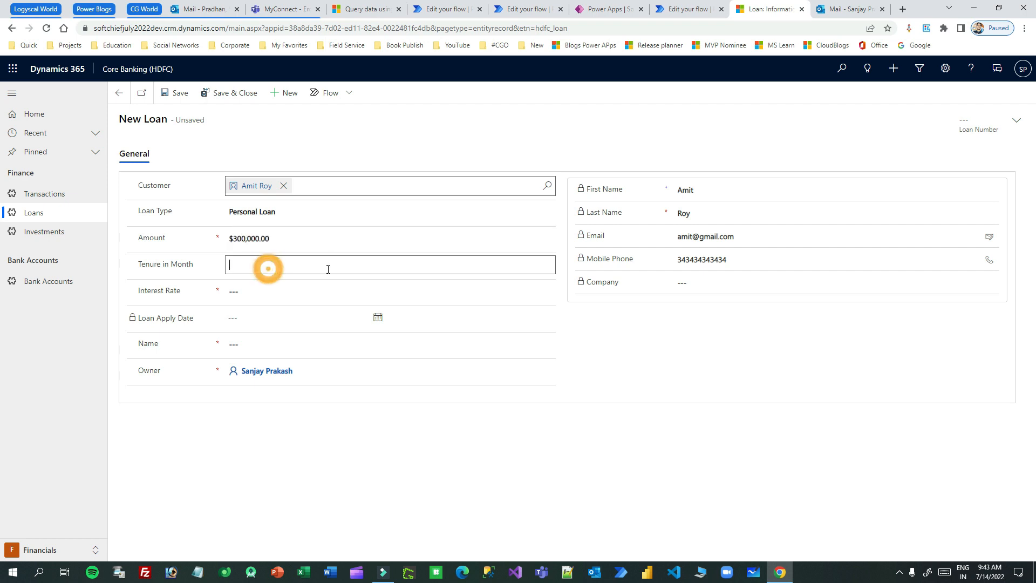
{"action": "type", "text": "24"}
{"action": "left_click", "coordinate": [280, 290]}
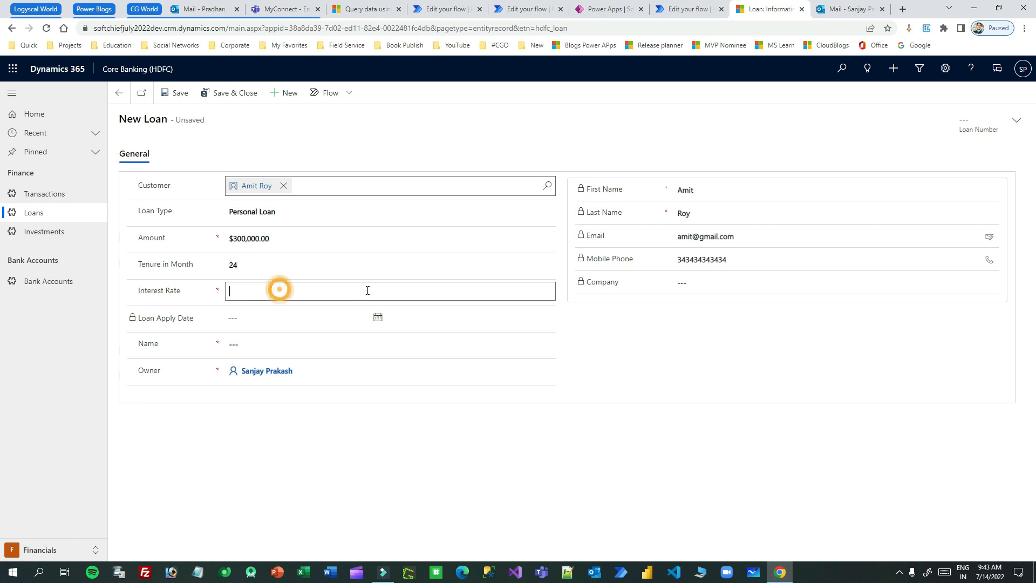
{"action": "type", "text": "11"}
{"action": "left_click", "coordinate": [300, 345]}
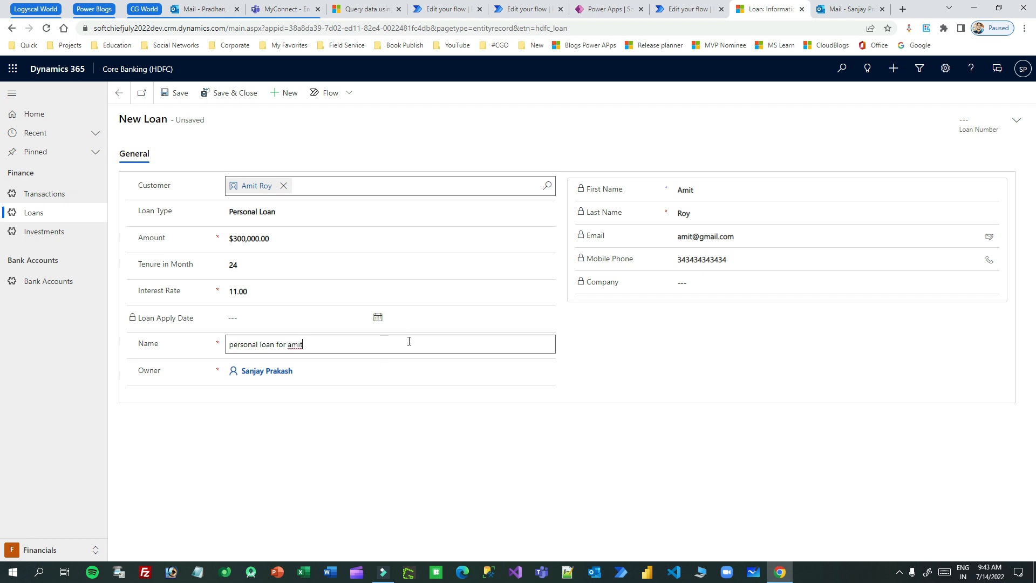
{"action": "left_click", "coordinate": [226, 94]}
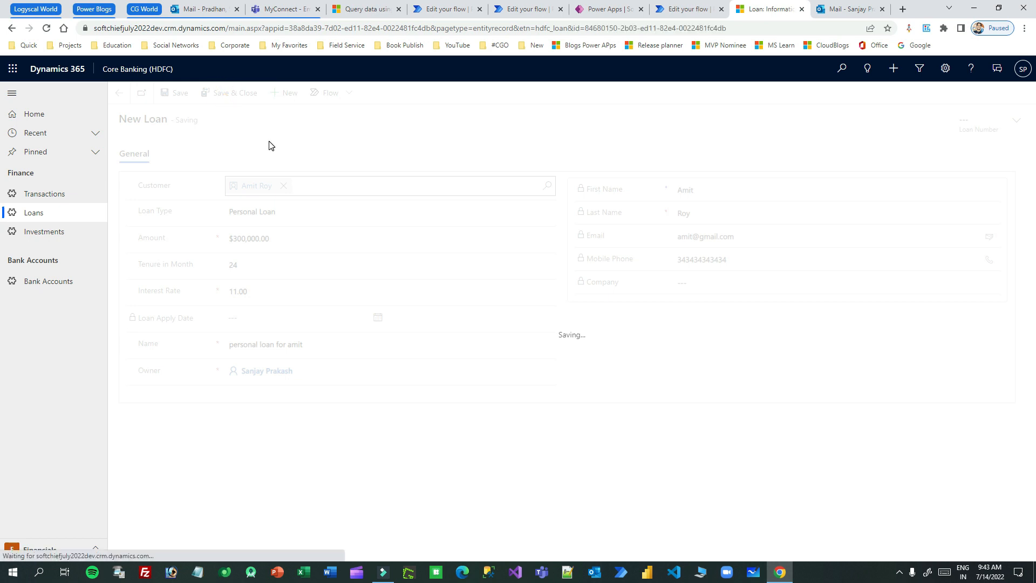
- Select the new loan in the list, switch to Outlook and refresh the inbox to check for its approval request
{"action": "left_click", "coordinate": [138, 374]}
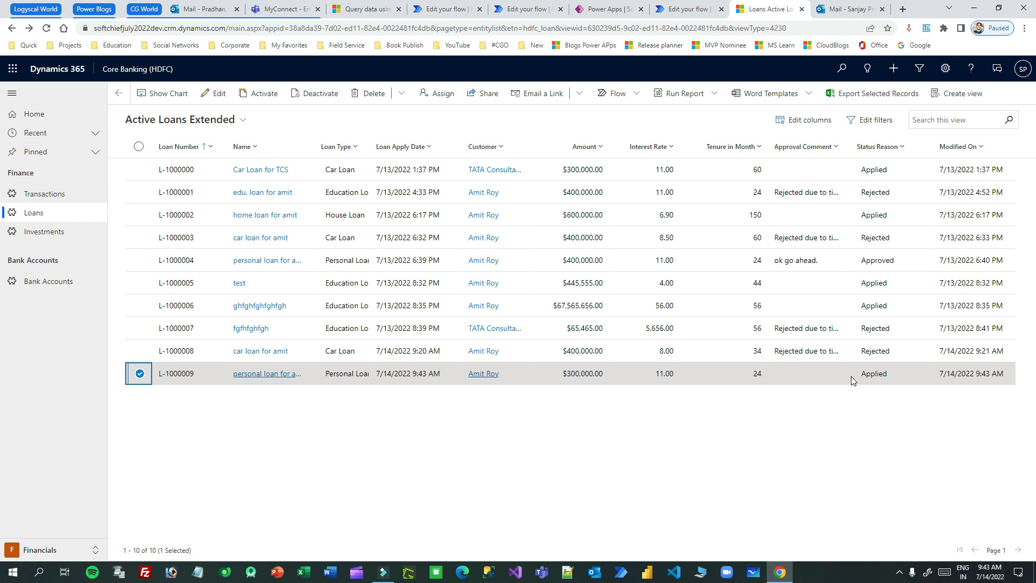
{"action": "left_click", "coordinate": [845, 10]}
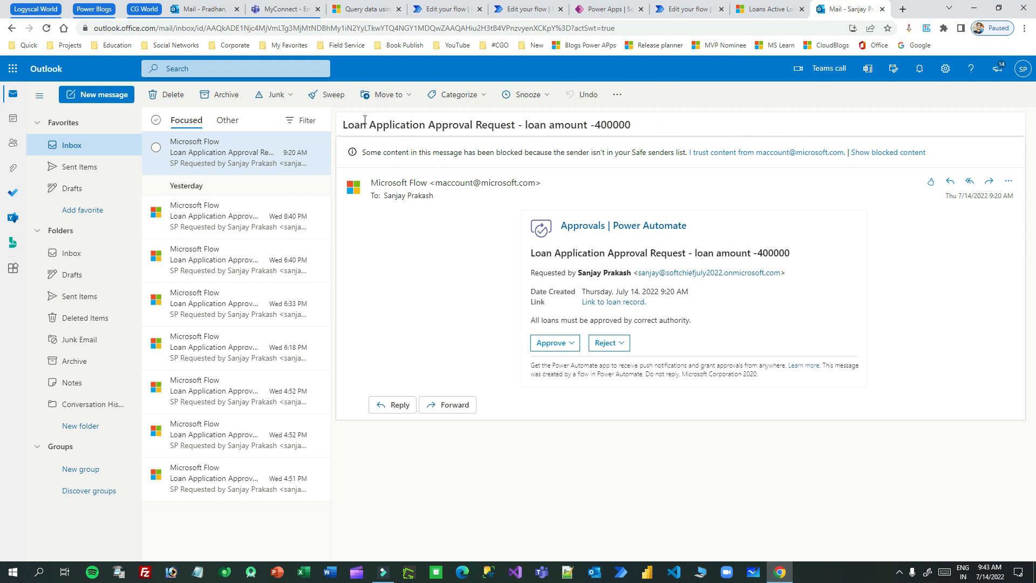
{"action": "left_click", "coordinate": [46, 28]}
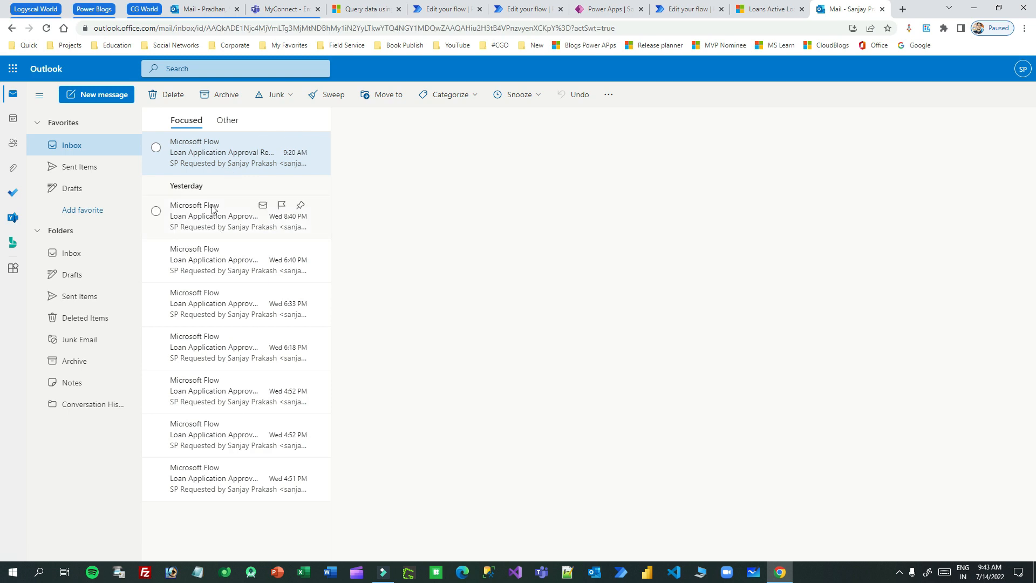
{"action": "left_click", "coordinate": [208, 214]}
{"action": "left_click", "coordinate": [213, 156]}
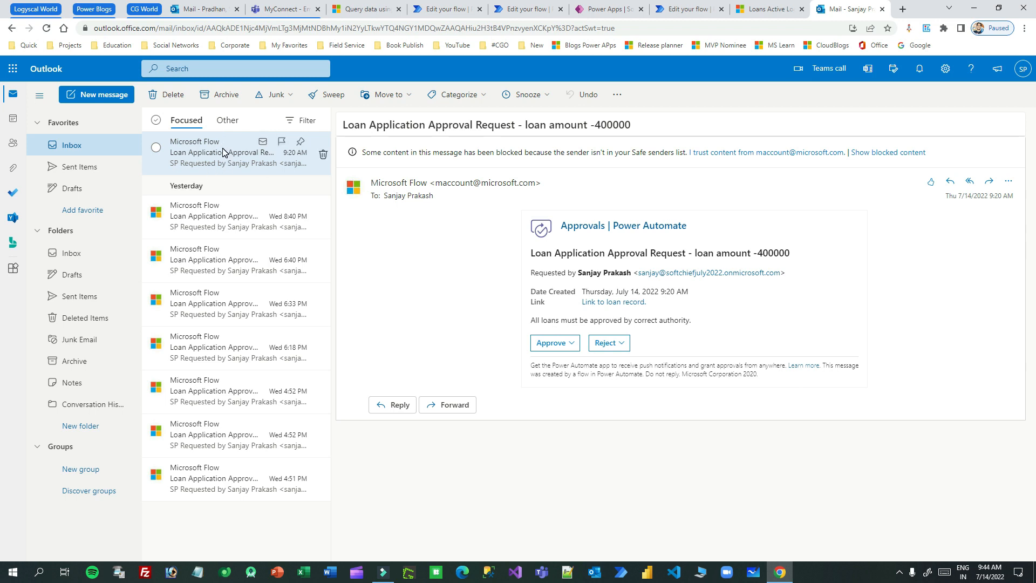
- Switch back to Power Automate and leave the flow editor without saving to view the flow's details and run history
{"action": "left_click", "coordinate": [676, 12]}
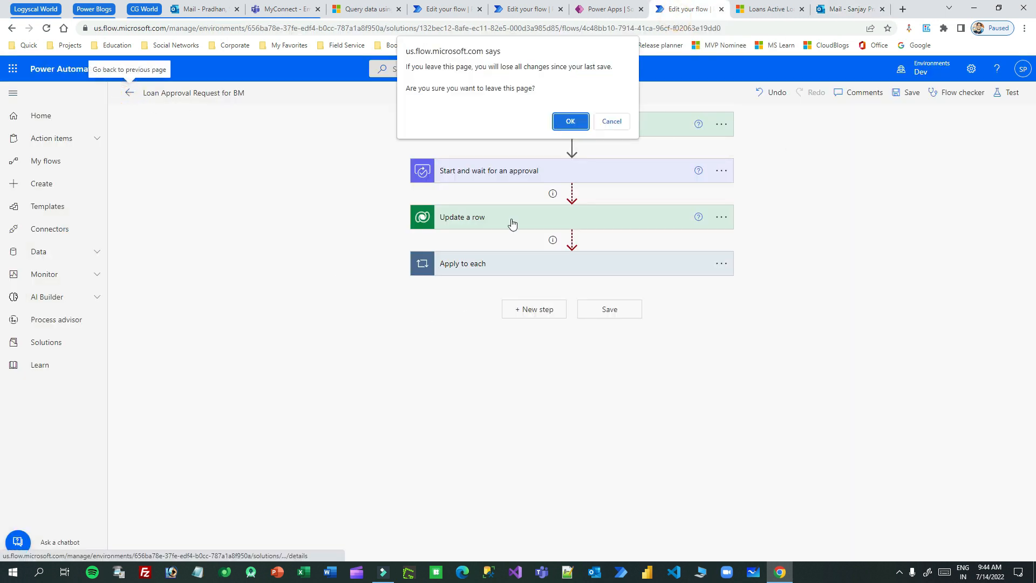
{"action": "left_click", "coordinate": [570, 122]}
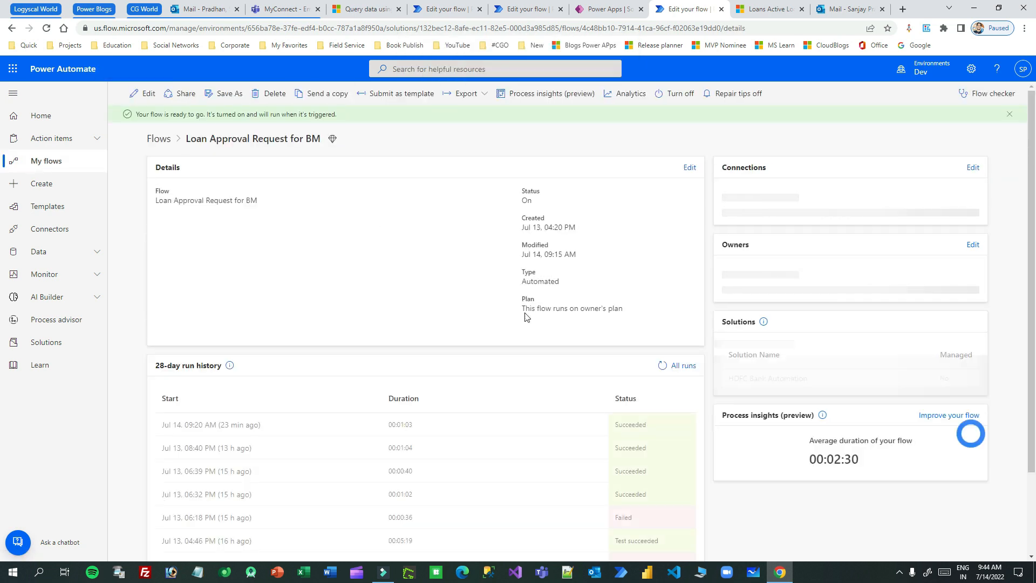
- Refresh the flow's 28-day run history until the newest run is listed and check its status
{"action": "scroll", "coordinate": [594, 414], "scroll_direction": "down", "scroll_amount": 2}
{"action": "left_click", "coordinate": [664, 265]}
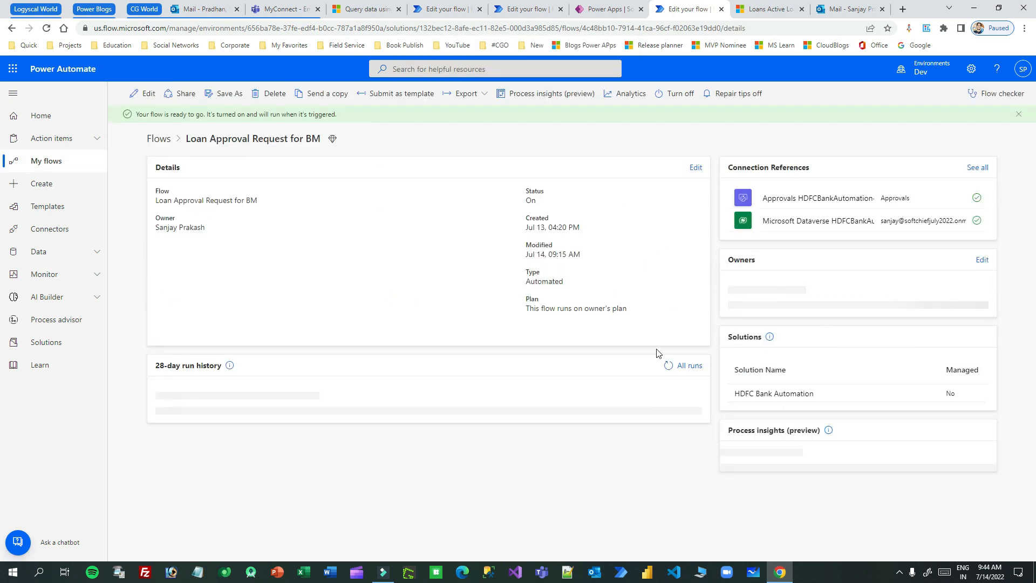
{"action": "left_click", "coordinate": [668, 365]}
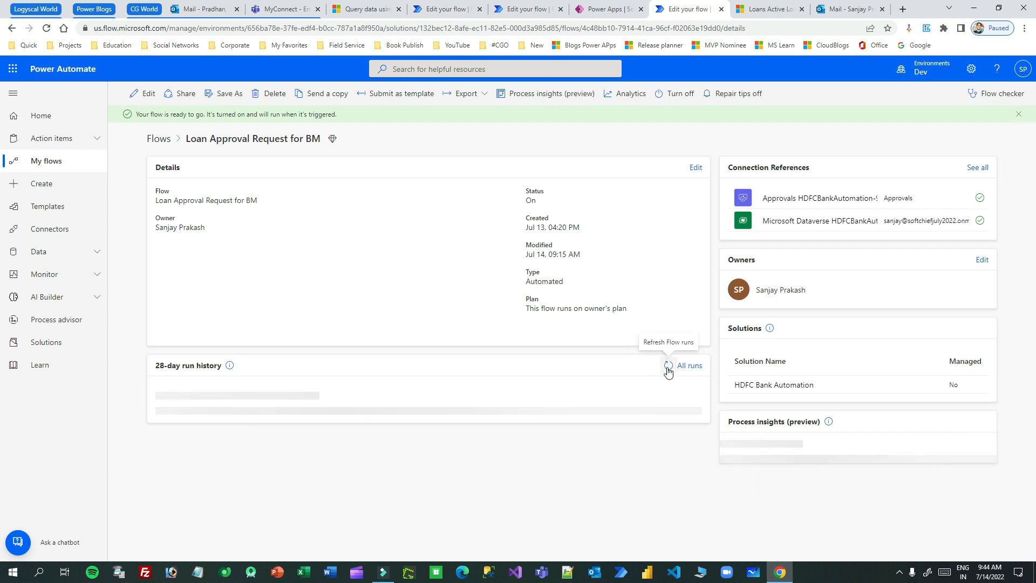
{"action": "left_click", "coordinate": [668, 366]}
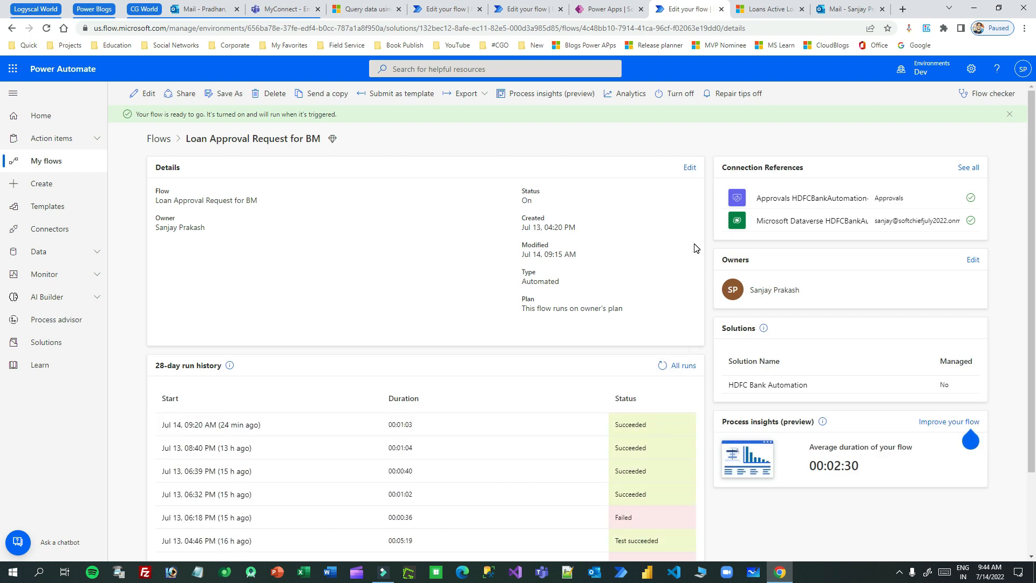
{"action": "left_click", "coordinate": [663, 367]}
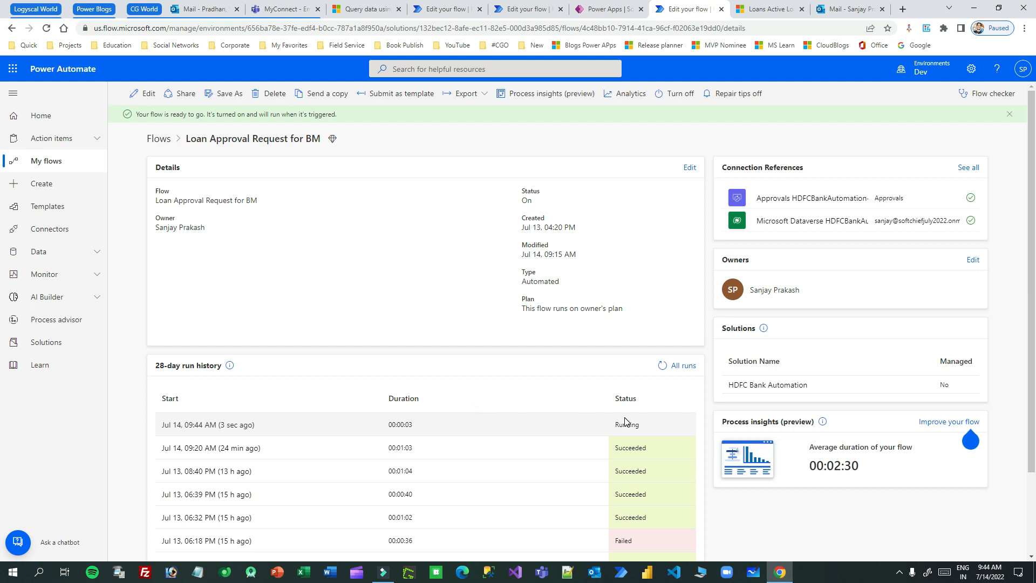
{"action": "left_click_drag", "start_coordinate": [573, 425], "coordinate": [631, 420]}
{"action": "left_click", "coordinate": [651, 425]}
- Switch to Outlook, open the newest loan approval request email and highlight the loan amount in its subject
{"action": "left_click", "coordinate": [841, 9]}
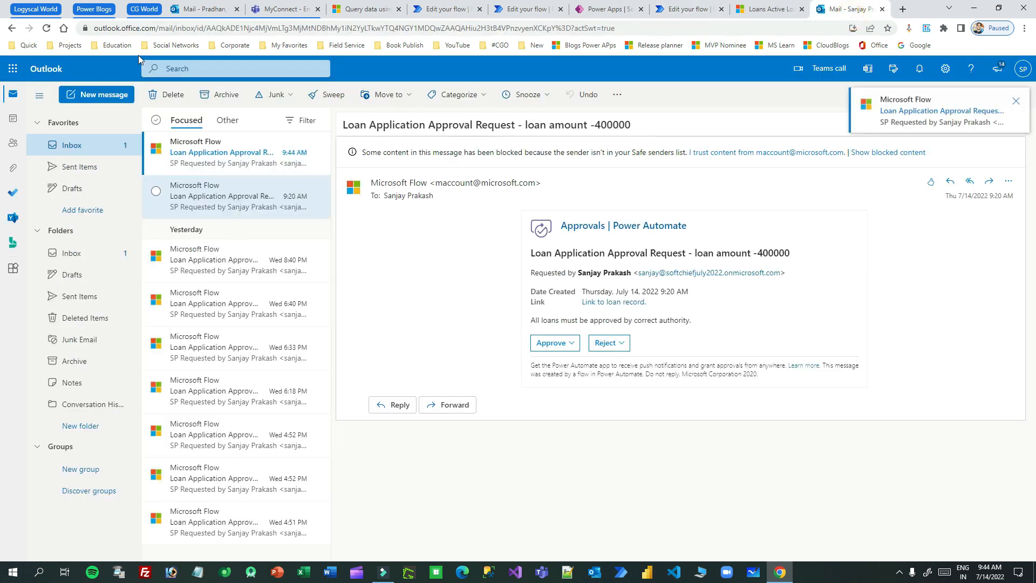
{"action": "left_click", "coordinate": [203, 156]}
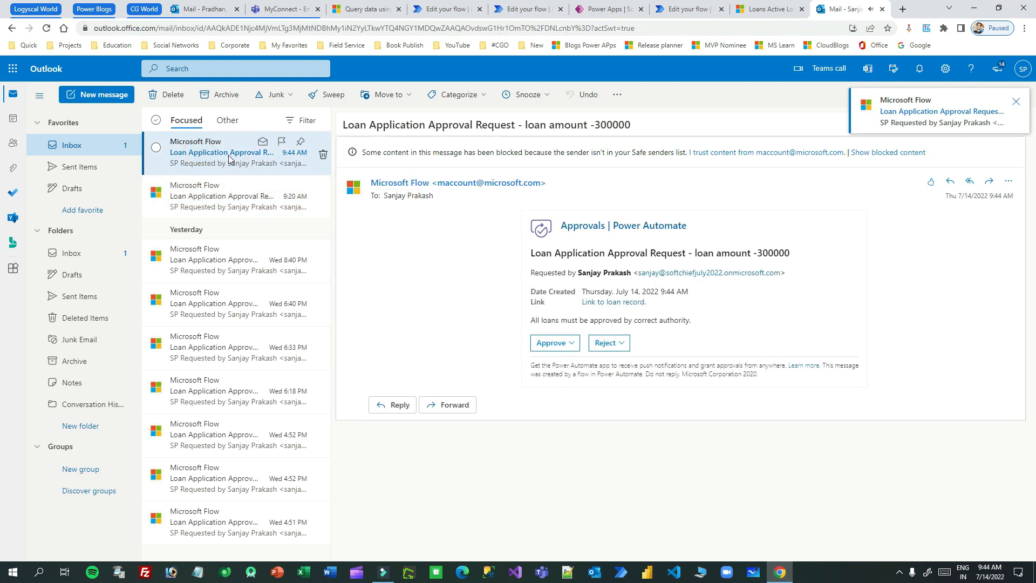
{"action": "left_click_drag", "start_coordinate": [347, 125], "coordinate": [630, 123]}
{"action": "left_click", "coordinate": [623, 124]}
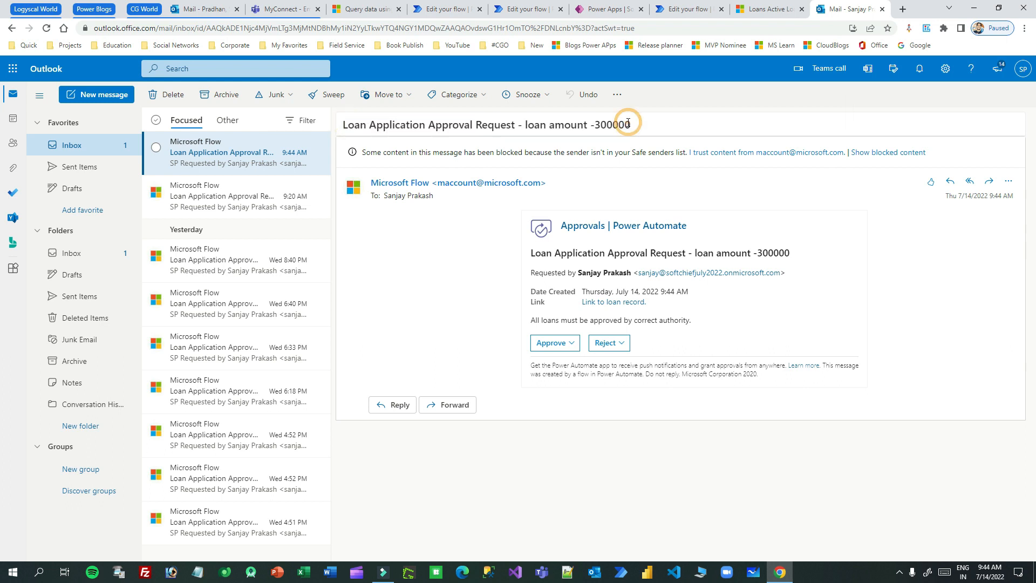
{"action": "double_click", "coordinate": [609, 123]}
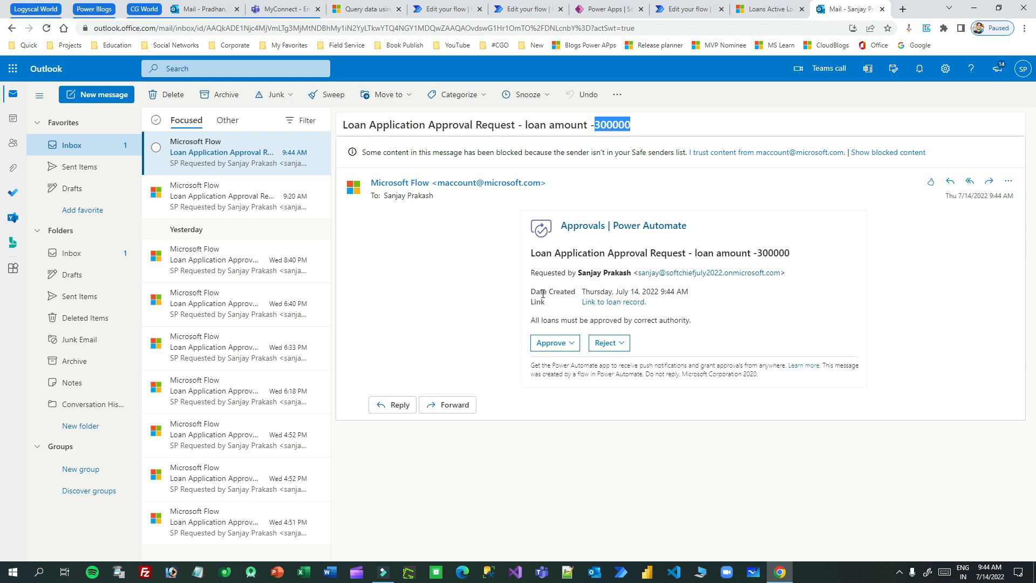
- View the loan record linked in the email and close it, then look at the Approve response form without submitting it
{"action": "left_click", "coordinate": [620, 306]}
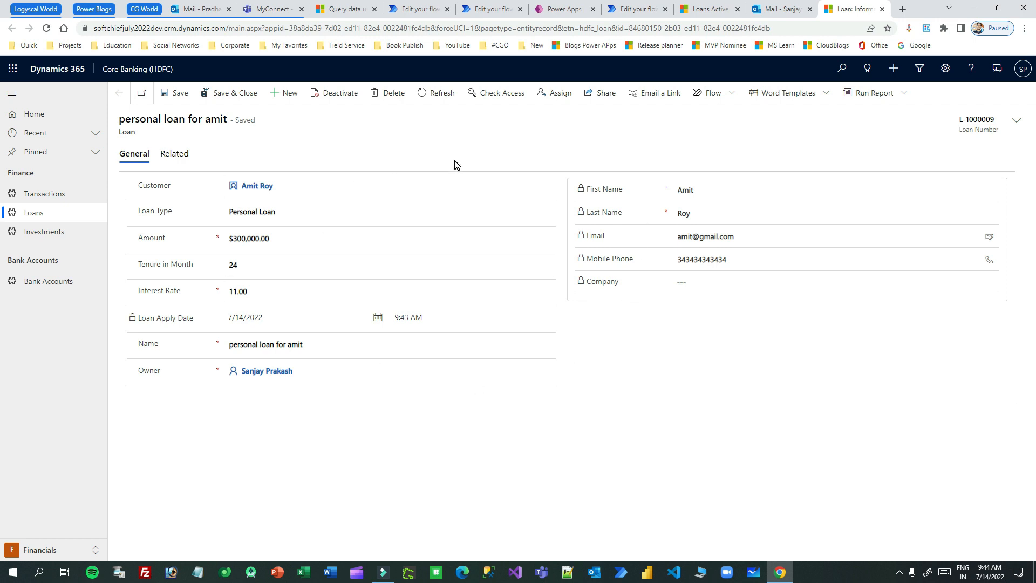
{"action": "left_click", "coordinate": [882, 9]}
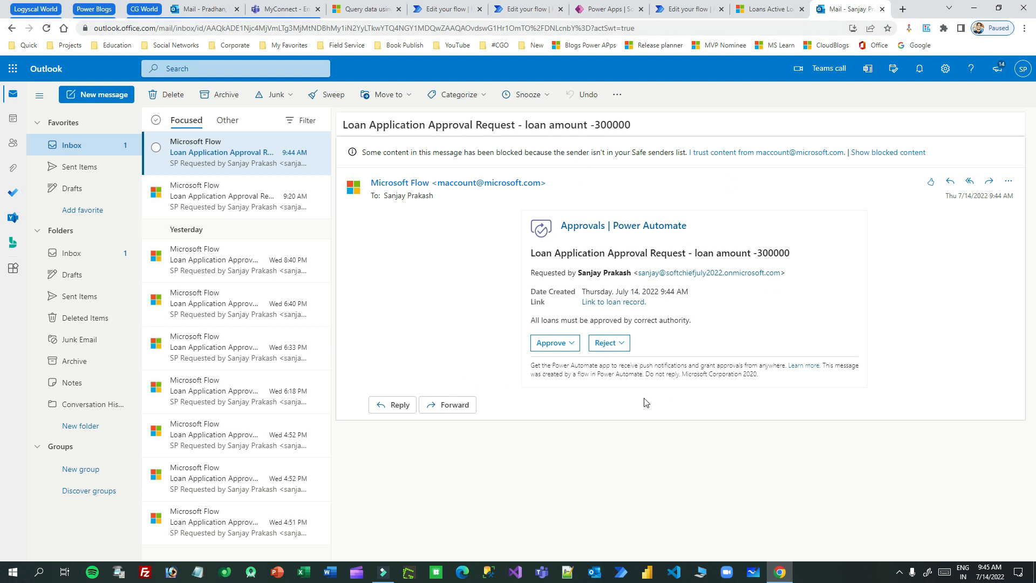
{"action": "left_click", "coordinate": [573, 345]}
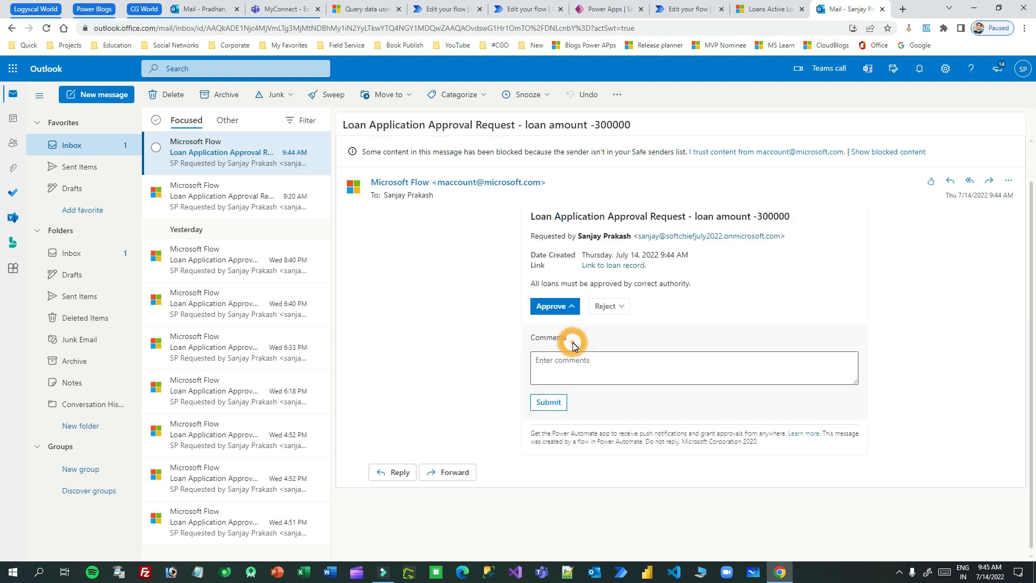
{"action": "left_click", "coordinate": [574, 303]}
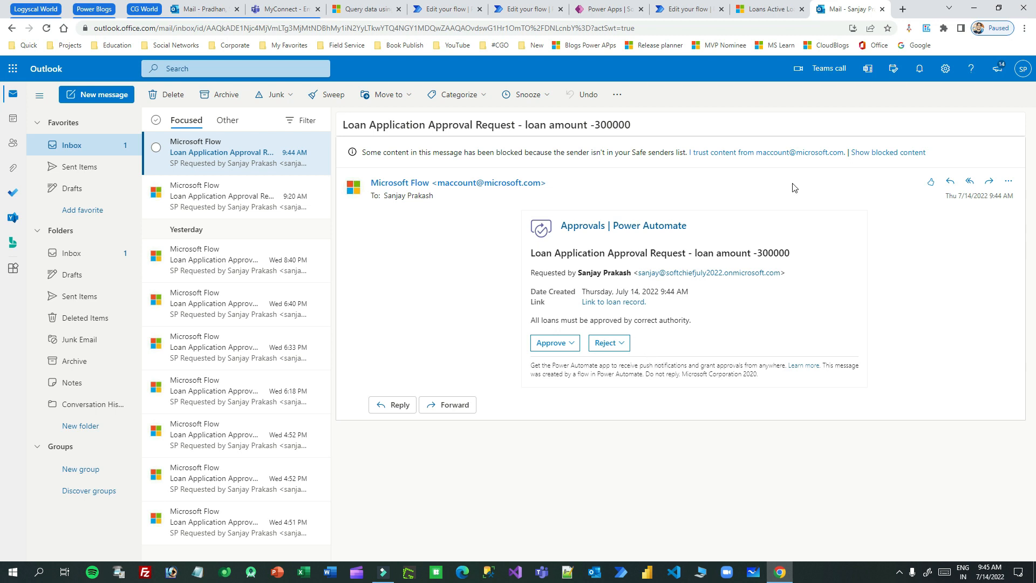
- Switch to the Dynamics 365 loans list, refresh it and select the newest loan to check its approval comment and status reason
{"action": "left_click", "coordinate": [677, 10]}
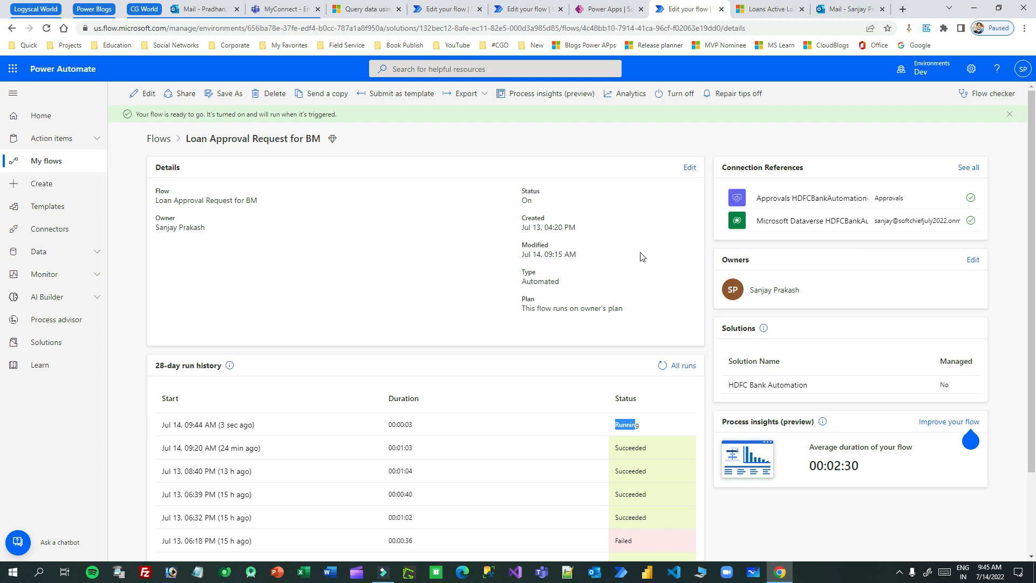
{"action": "left_click", "coordinate": [766, 9]}
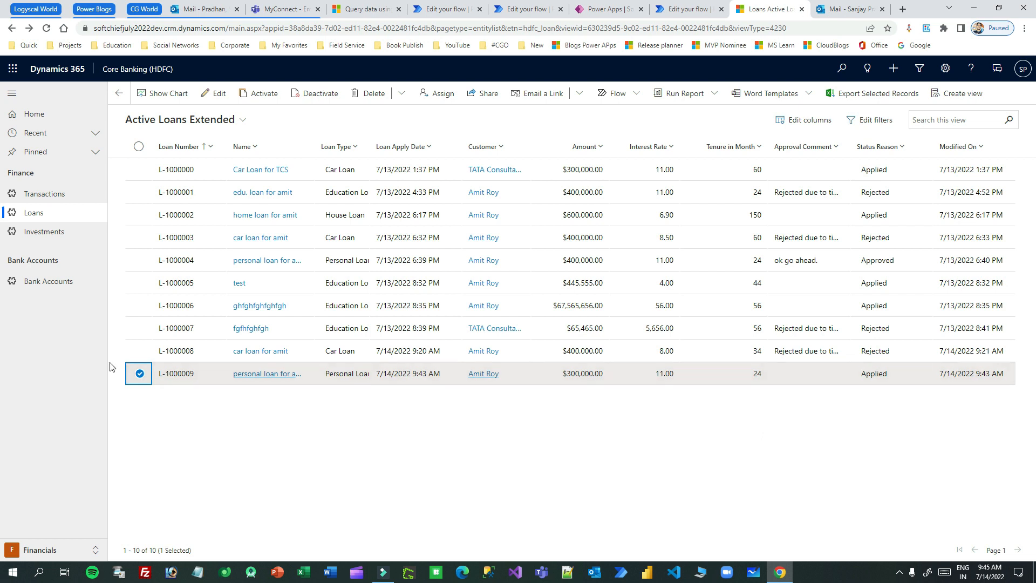
{"action": "left_click", "coordinate": [139, 373]}
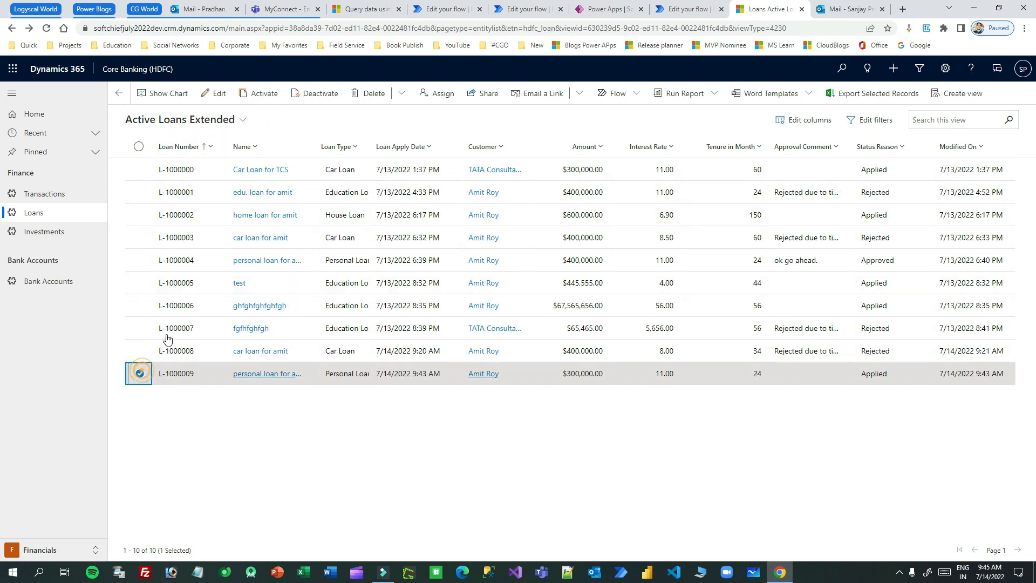
{"action": "left_click", "coordinate": [322, 95]}
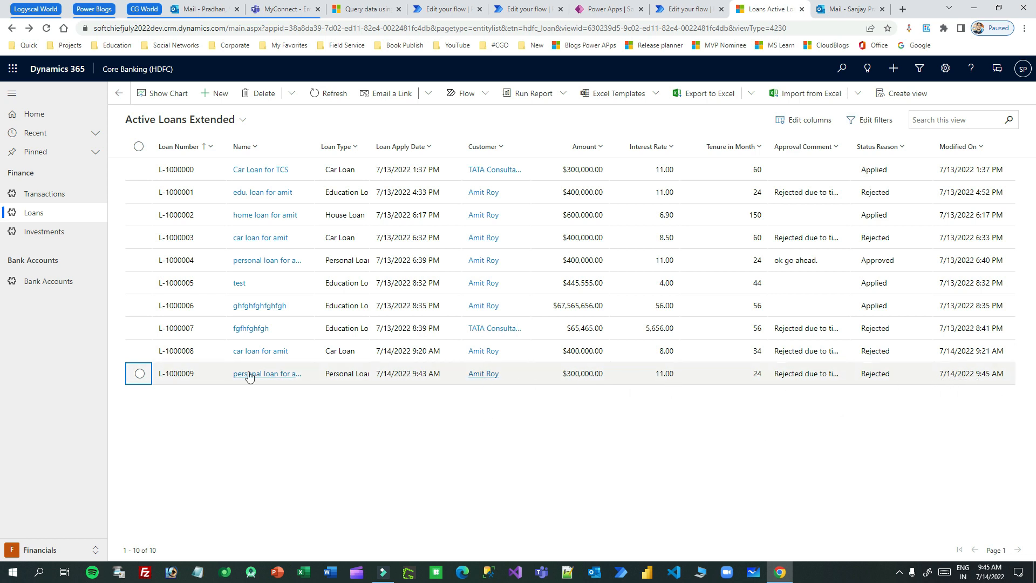
{"action": "left_click", "coordinate": [139, 373]}
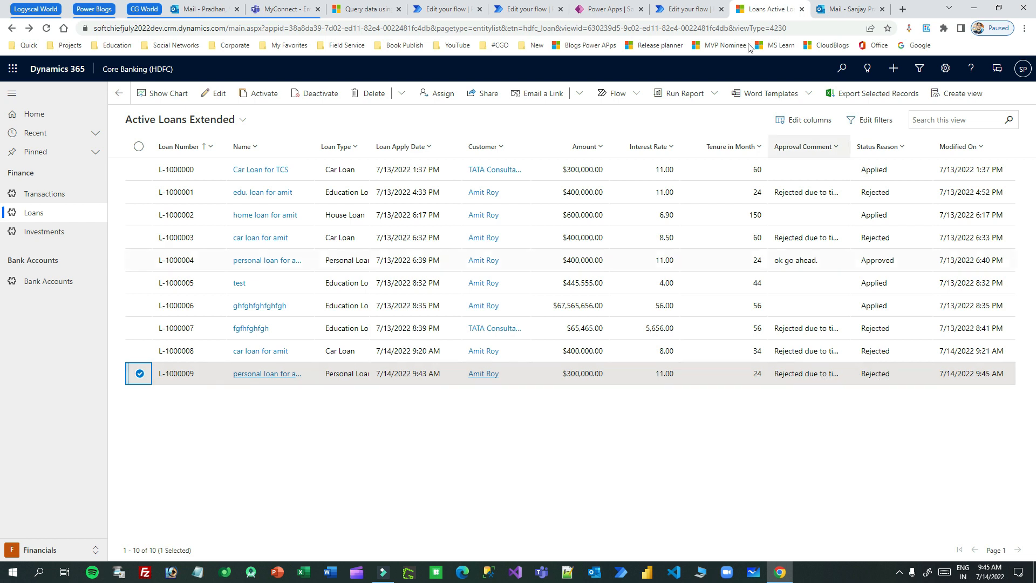
- Switch to Power Automate, refresh the run history and open the latest run to inspect its approval and Update a row steps
{"action": "left_click", "coordinate": [682, 9]}
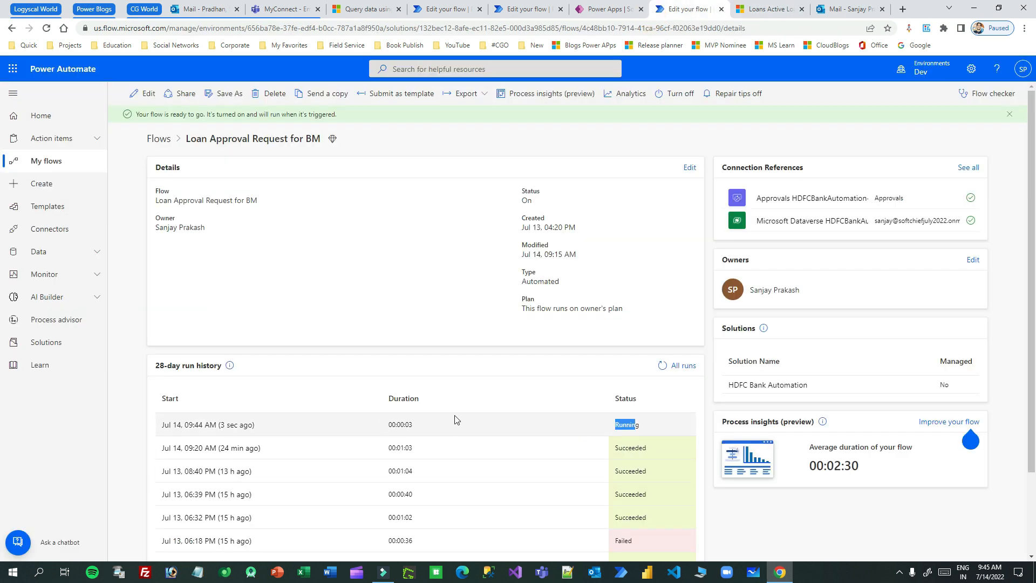
{"action": "left_click", "coordinate": [661, 365]}
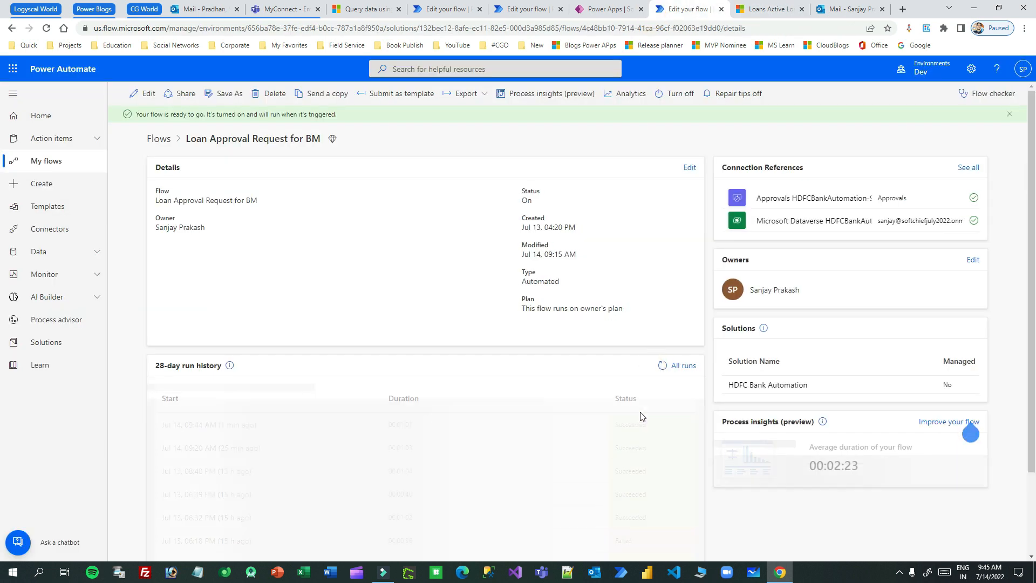
{"action": "left_click", "coordinate": [223, 424]}
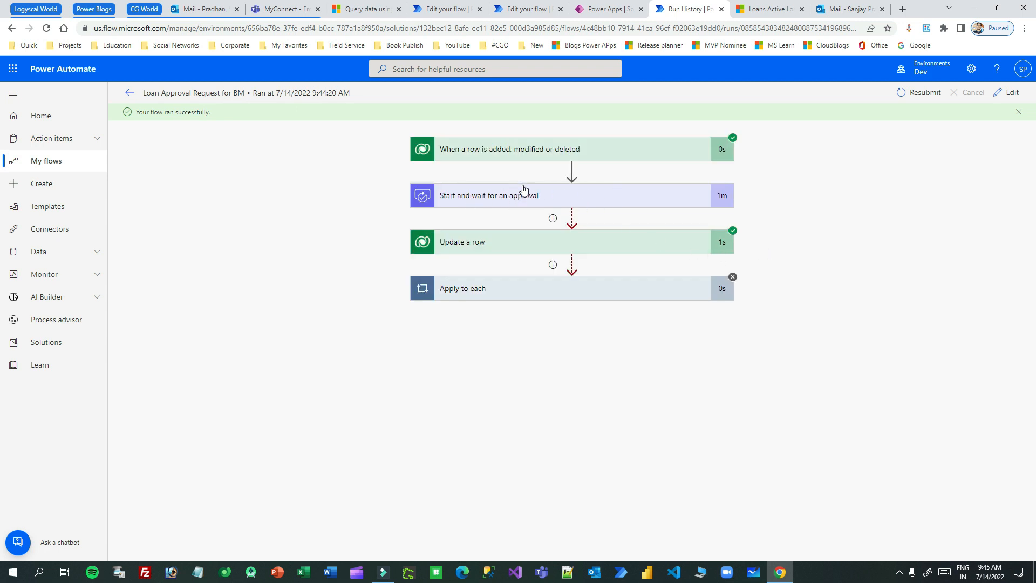
{"action": "left_click", "coordinate": [565, 192]}
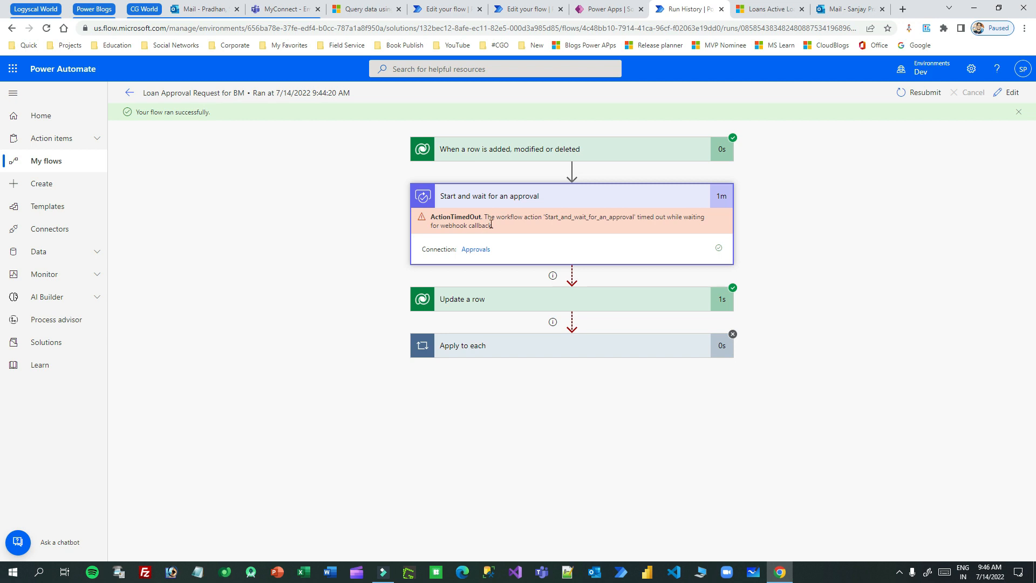
{"action": "left_click", "coordinate": [602, 193]}
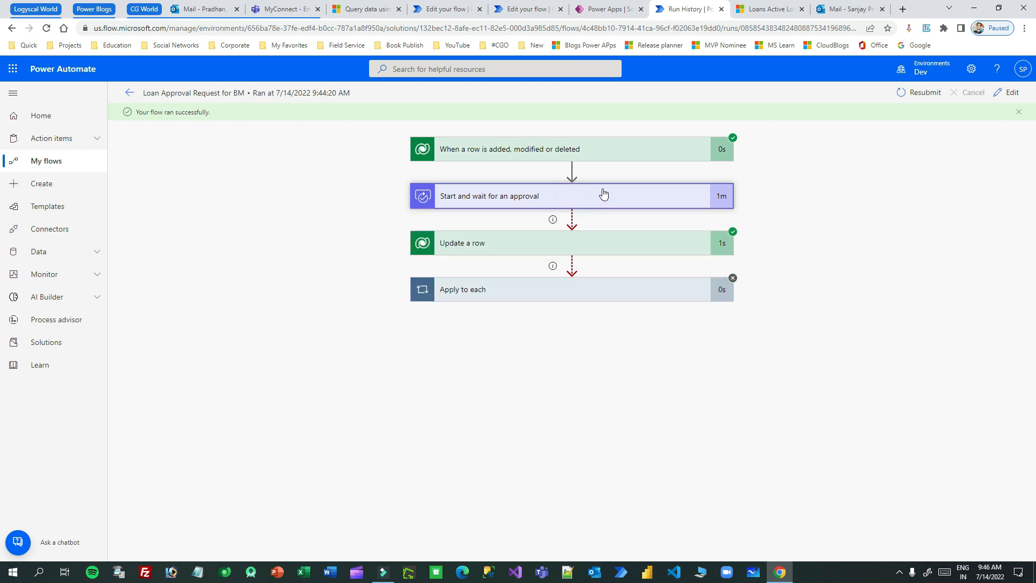
{"action": "left_click", "coordinate": [593, 241]}
{"action": "left_click", "coordinate": [583, 241]}
- Switch to Dynamics 365 and start a new loan for the recent individual contact, with type Education Loan and amount 400000
{"action": "left_click", "coordinate": [605, 9]}
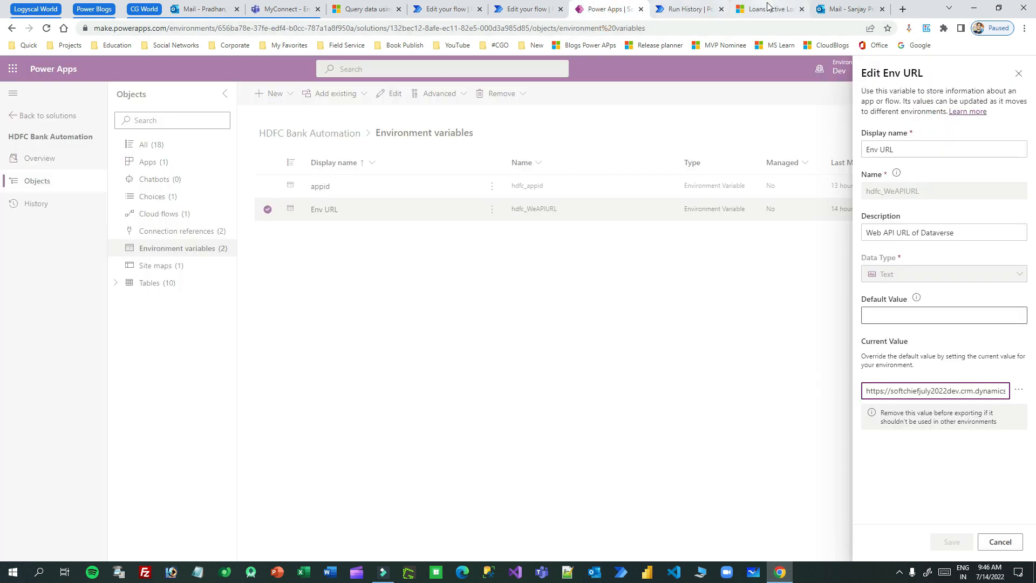
{"action": "left_click", "coordinate": [766, 9]}
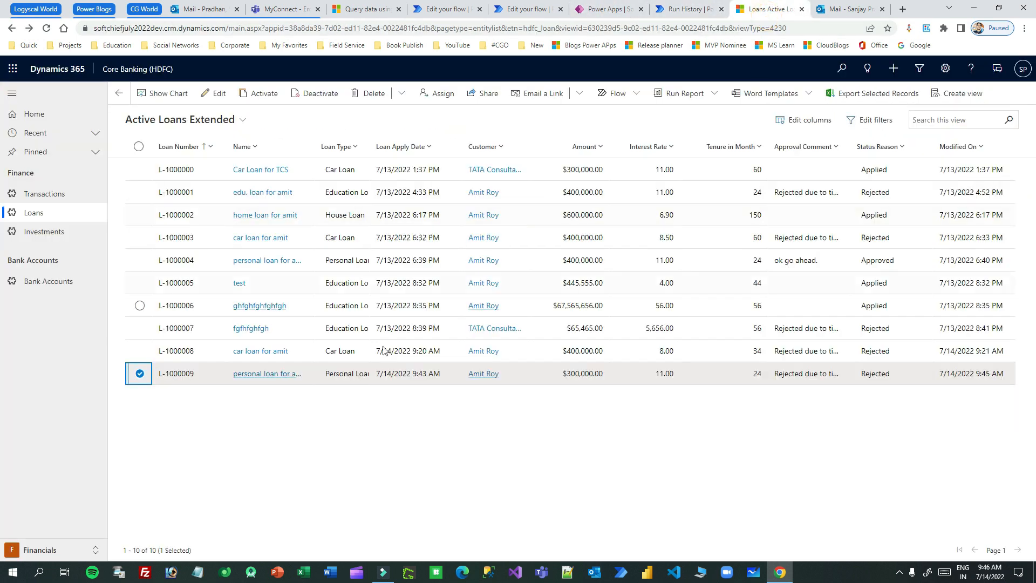
{"action": "left_click", "coordinate": [139, 373]}
{"action": "left_click", "coordinate": [218, 93]}
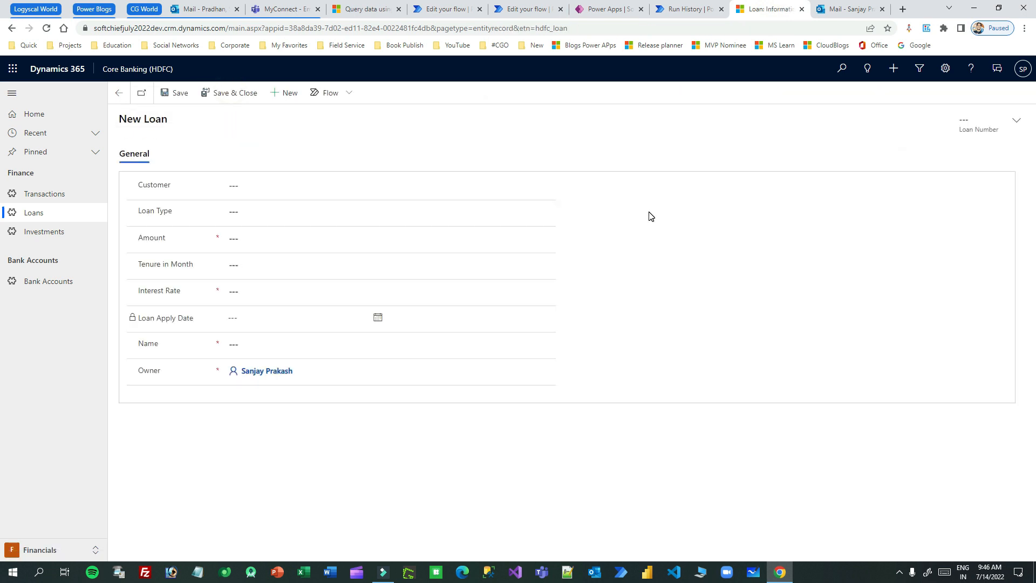
{"action": "left_click", "coordinate": [247, 186]}
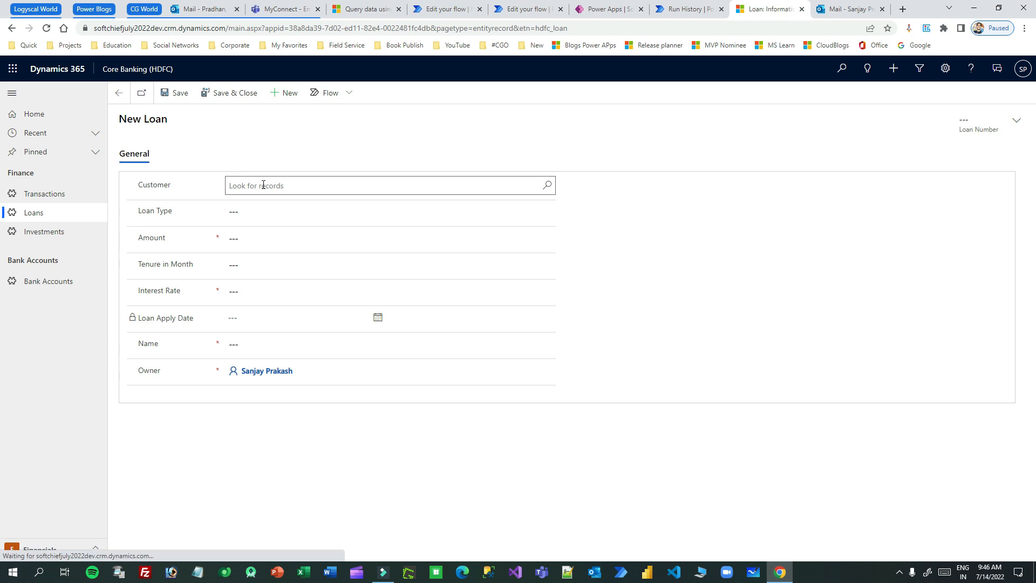
{"action": "left_click", "coordinate": [263, 185]}
{"action": "left_click", "coordinate": [270, 241]}
{"action": "left_click", "coordinate": [266, 210]}
{"action": "left_click", "coordinate": [264, 235]}
{"action": "left_click", "coordinate": [252, 241]}
{"action": "type", "text": "4"}
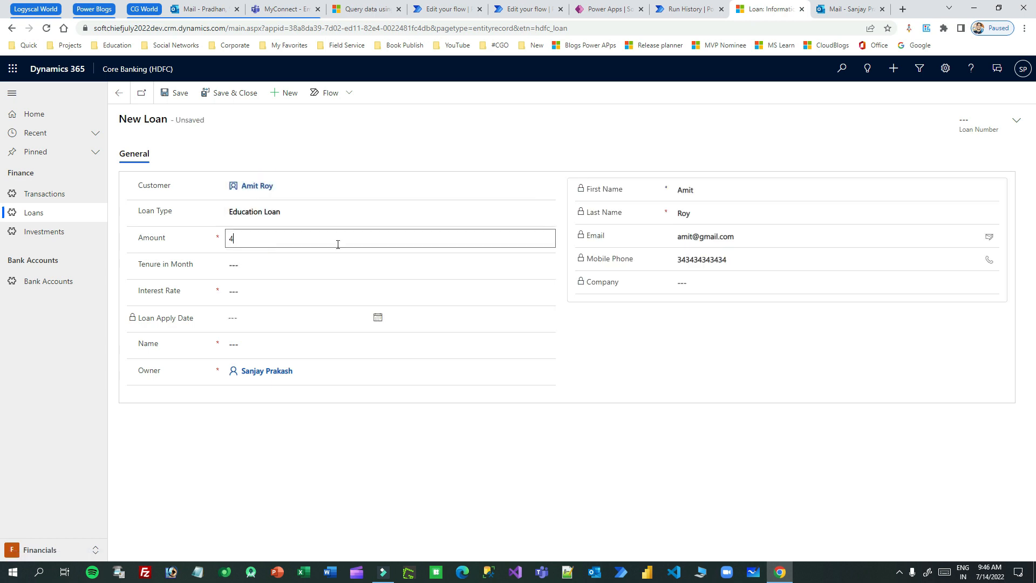
{"action": "type", "text": "00,000"}
- Set the tenure to 44 months and interest rate to 11, name it as the customer's education loan, and save and close
{"action": "left_click", "coordinate": [248, 267]}
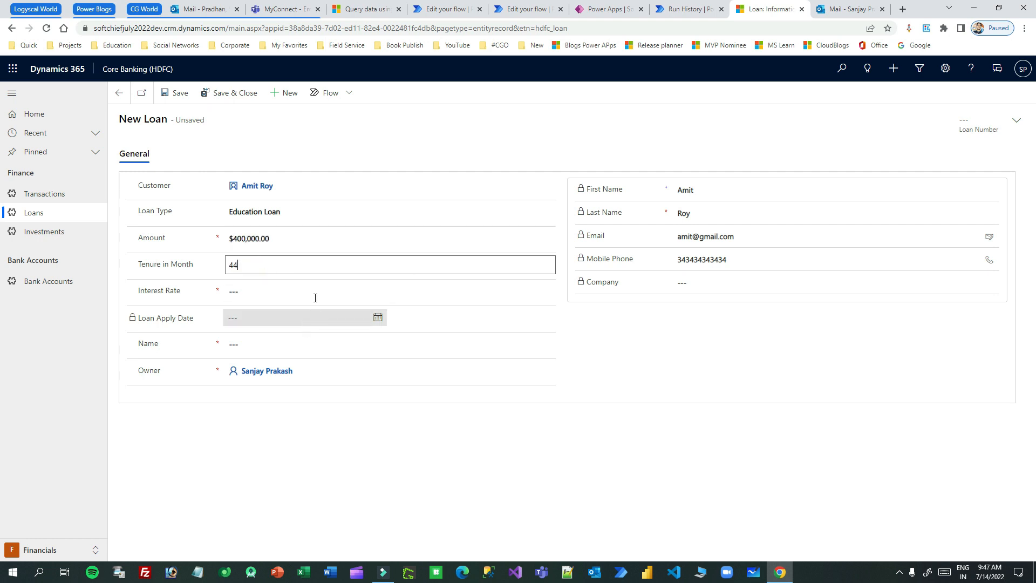
{"action": "left_click", "coordinate": [259, 291]}
{"action": "type", "text": "3"}
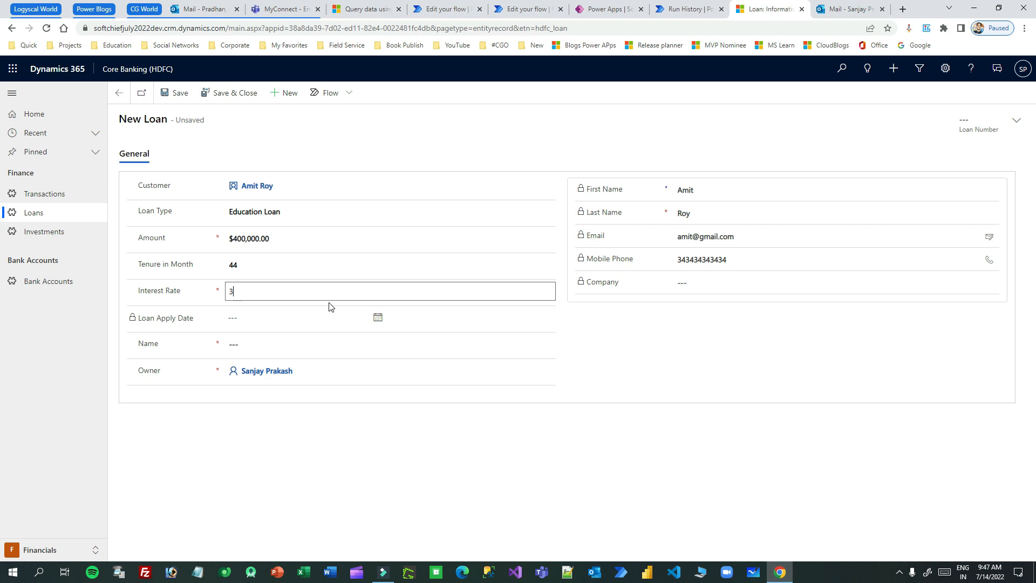
{"action": "type", "text": "11"}
{"action": "left_click", "coordinate": [273, 343]}
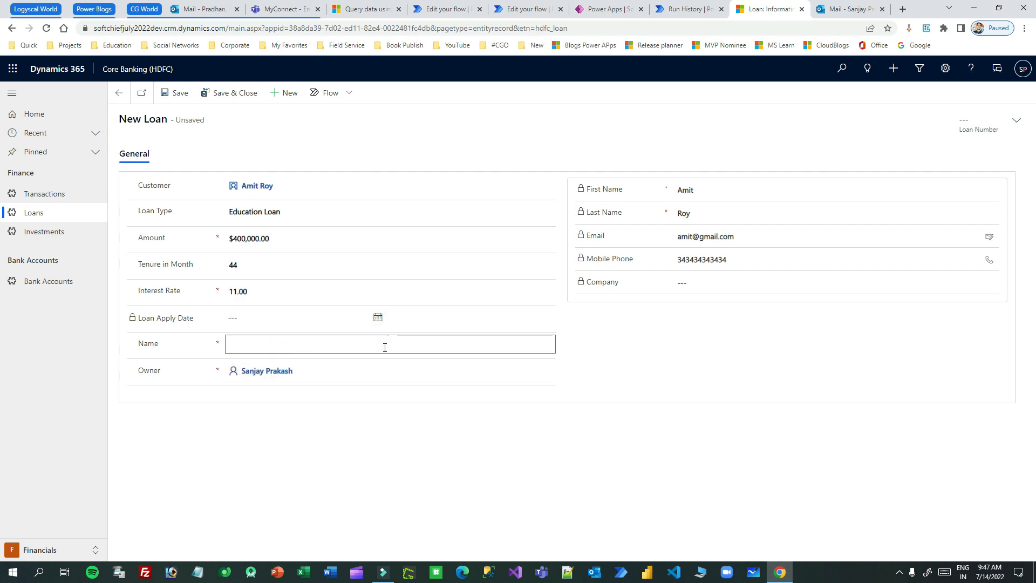
{"action": "type", "text": "amit edu"}
{"action": "left_click", "coordinate": [235, 93]}
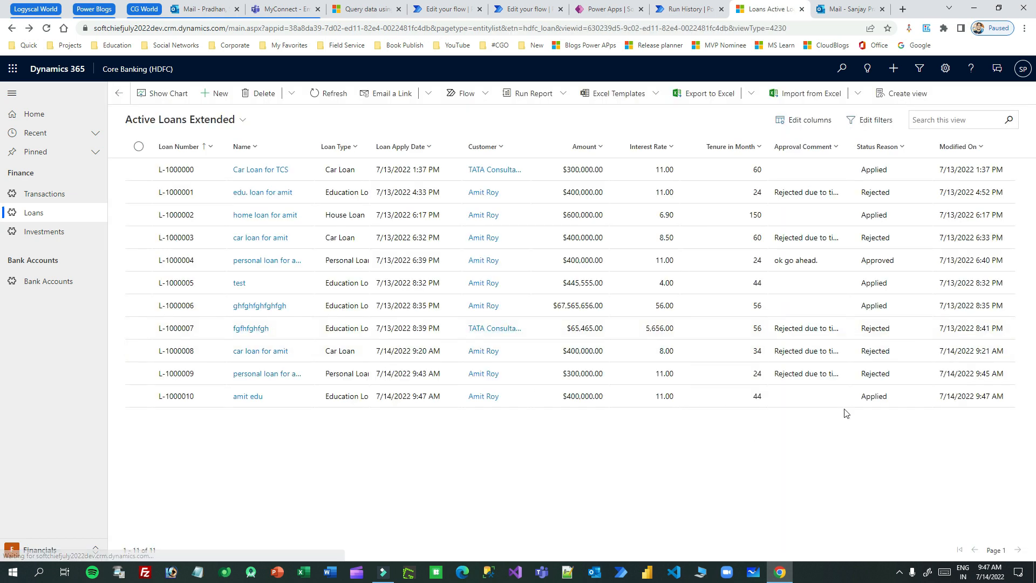
- Select the new education loan in the list, then switch to Outlook and reload the inbox to look for its approval email
{"action": "left_click", "coordinate": [138, 396]}
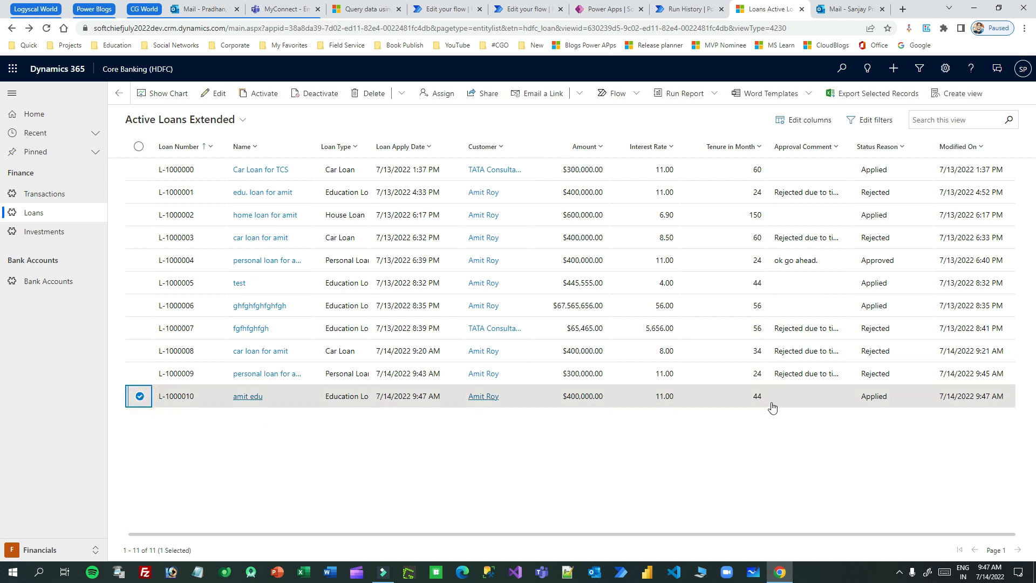
{"action": "left_click", "coordinate": [843, 9]}
{"action": "left_click", "coordinate": [204, 199]}
{"action": "left_click", "coordinate": [213, 165]}
{"action": "left_click", "coordinate": [48, 28]}
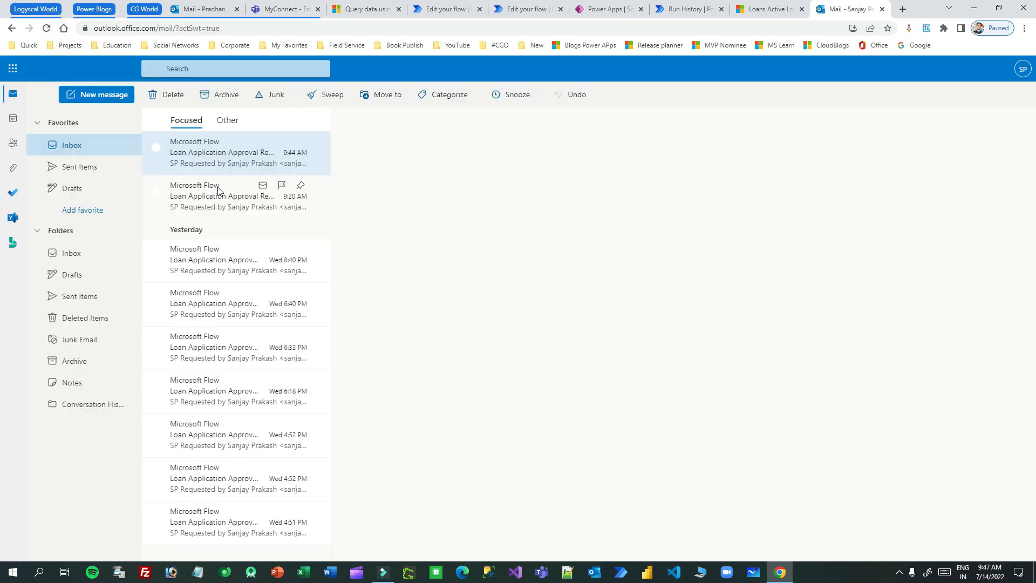
{"action": "left_click", "coordinate": [47, 28]}
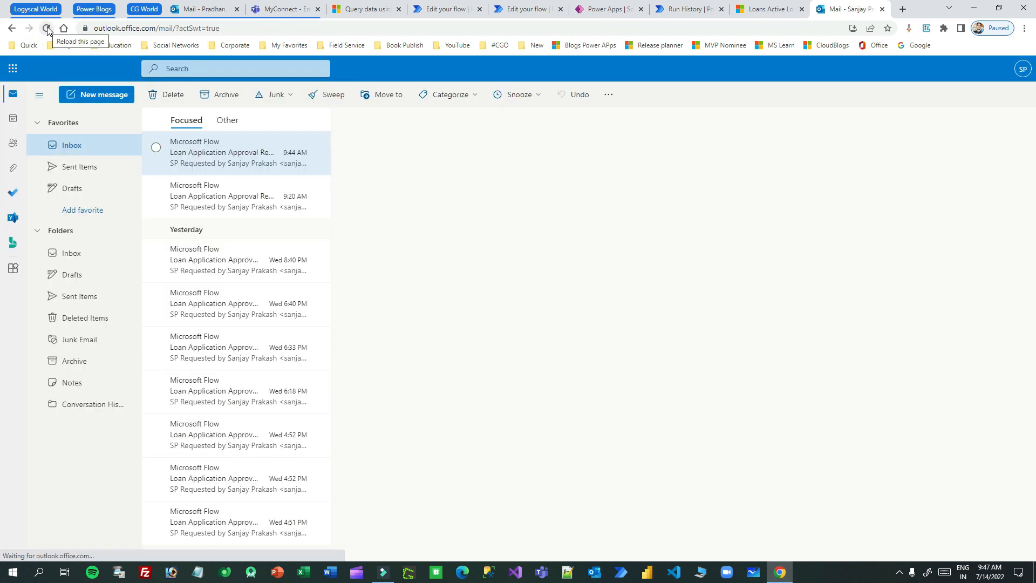
{"action": "left_click", "coordinate": [47, 28]}
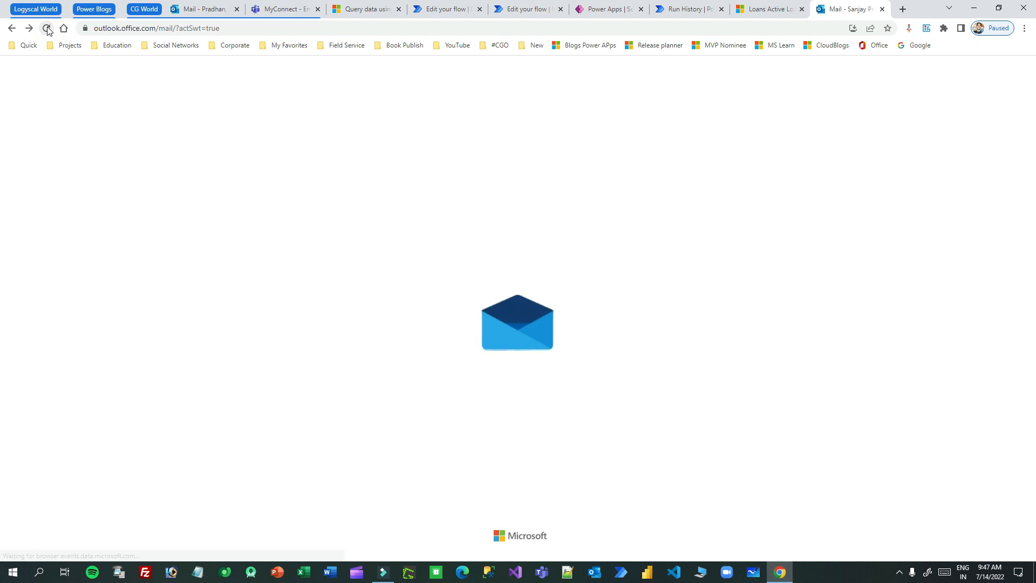
- Reload the Outlook inbox until the approval request for the 400000 loan arrives, checking the newest messages, and open that email
{"action": "left_click", "coordinate": [47, 29]}
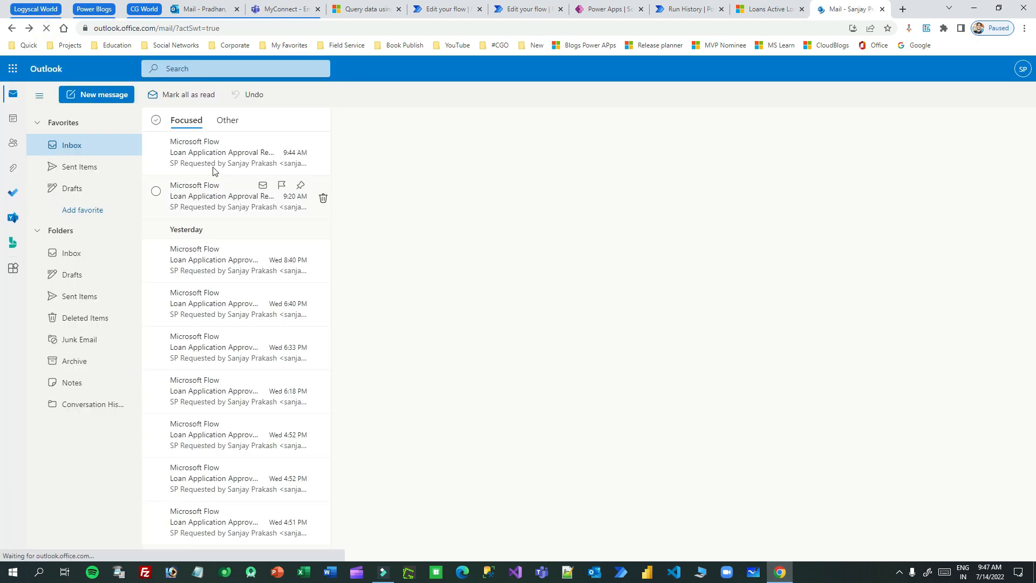
{"action": "left_click", "coordinate": [203, 153]}
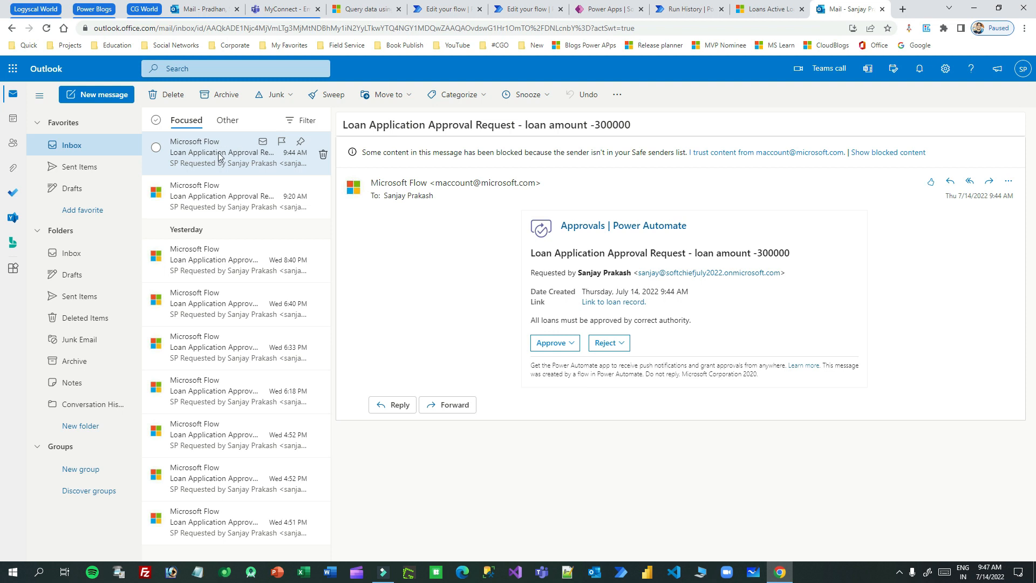
{"action": "left_click", "coordinate": [49, 28]}
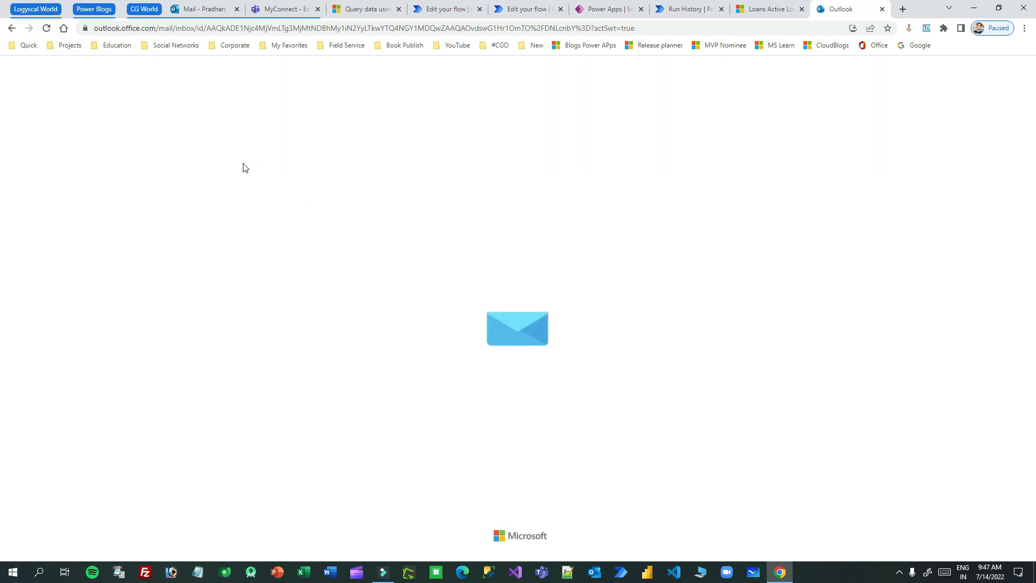
{"action": "left_click", "coordinate": [216, 197]}
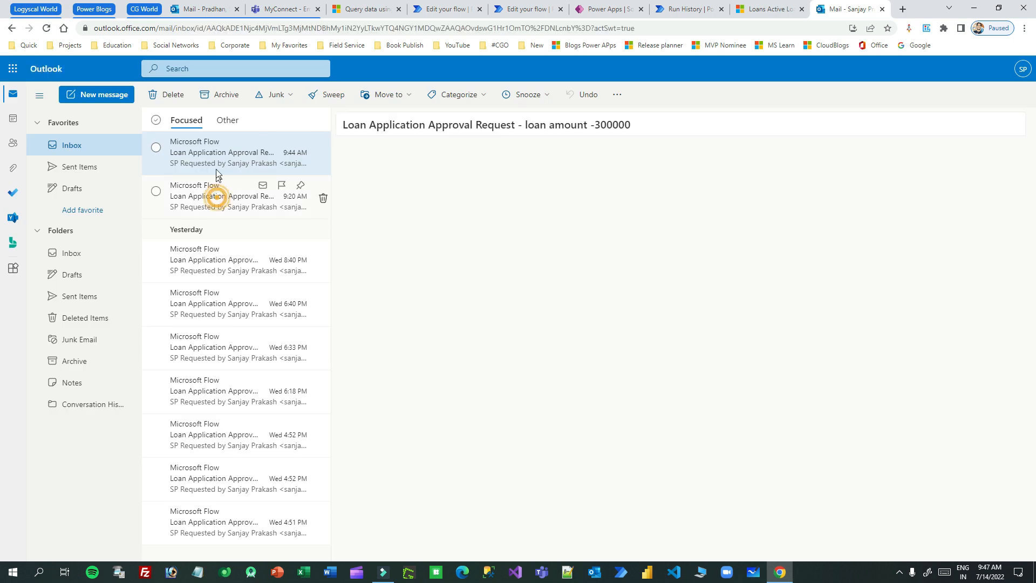
{"action": "left_click", "coordinate": [212, 155]}
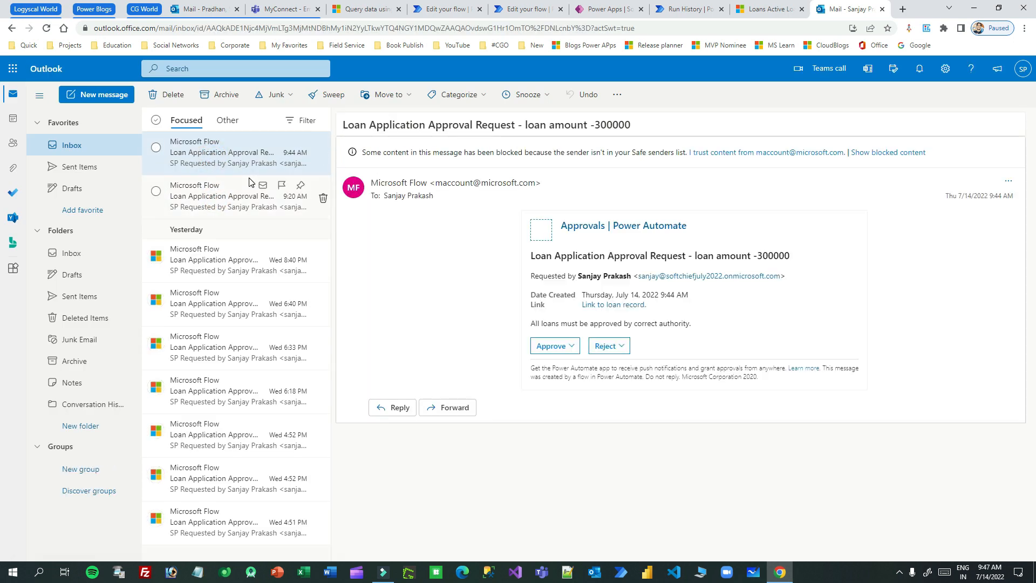
{"action": "left_click", "coordinate": [206, 202]}
{"action": "left_click", "coordinate": [194, 151]}
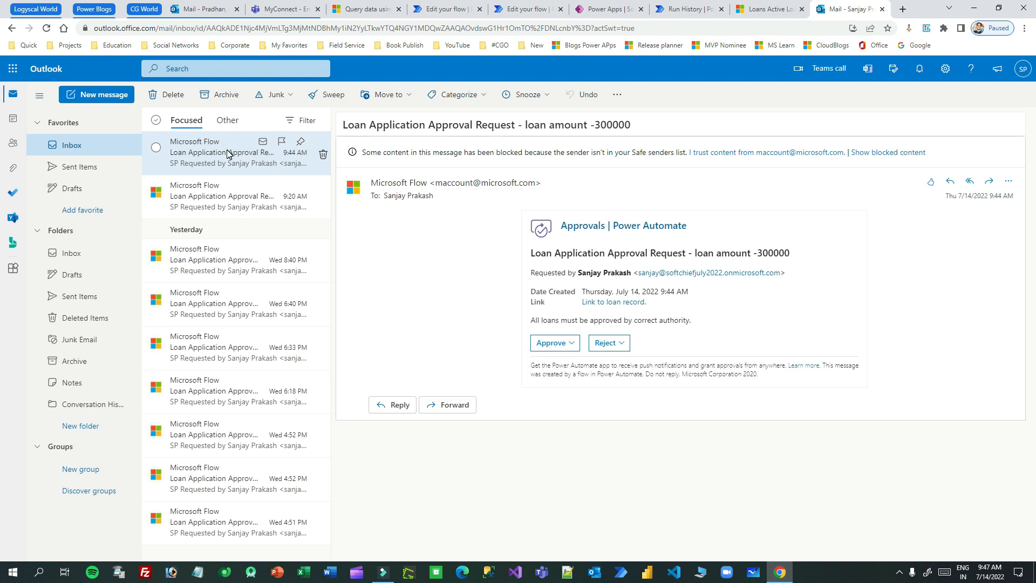
{"action": "left_click", "coordinate": [47, 28]}
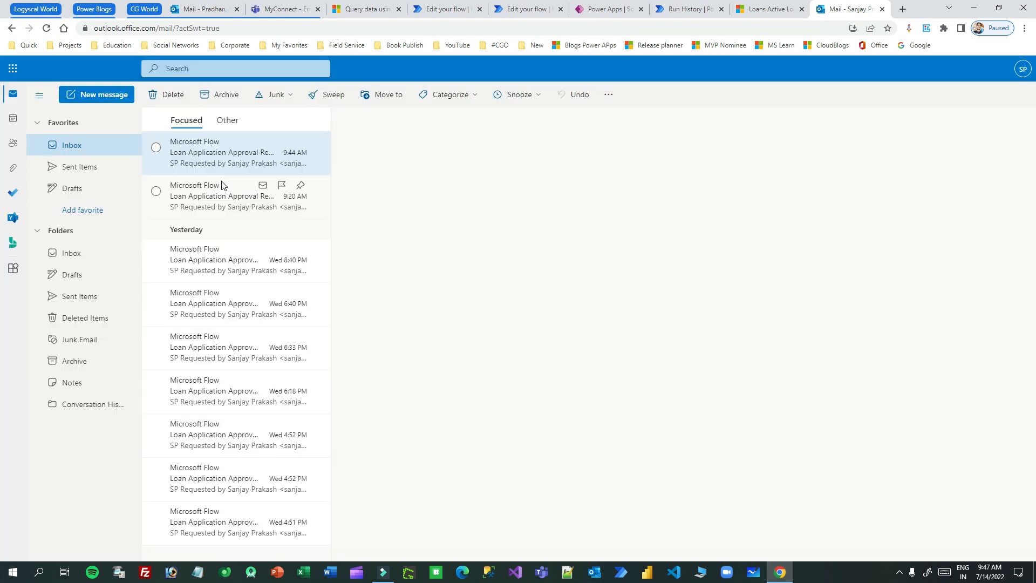
{"action": "left_click", "coordinate": [224, 153]}
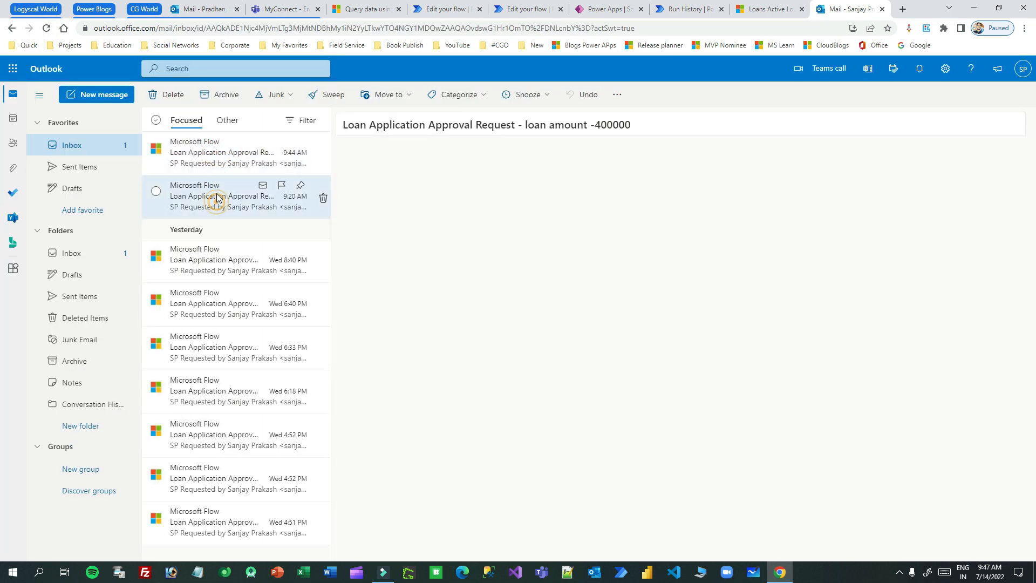
{"action": "left_click", "coordinate": [207, 151]}
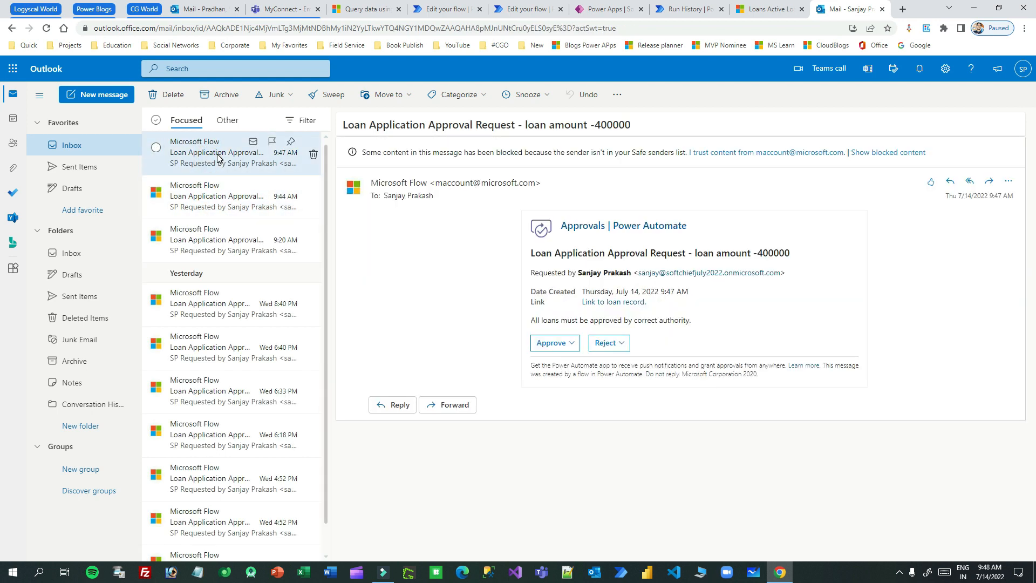
- Approve the 400000 loan request with the comment "ok i am ok with loan." and submit the response
{"action": "left_click", "coordinate": [555, 342]}
{"action": "left_click", "coordinate": [585, 371]}
{"action": "type", "text": "ok i am ok with"}
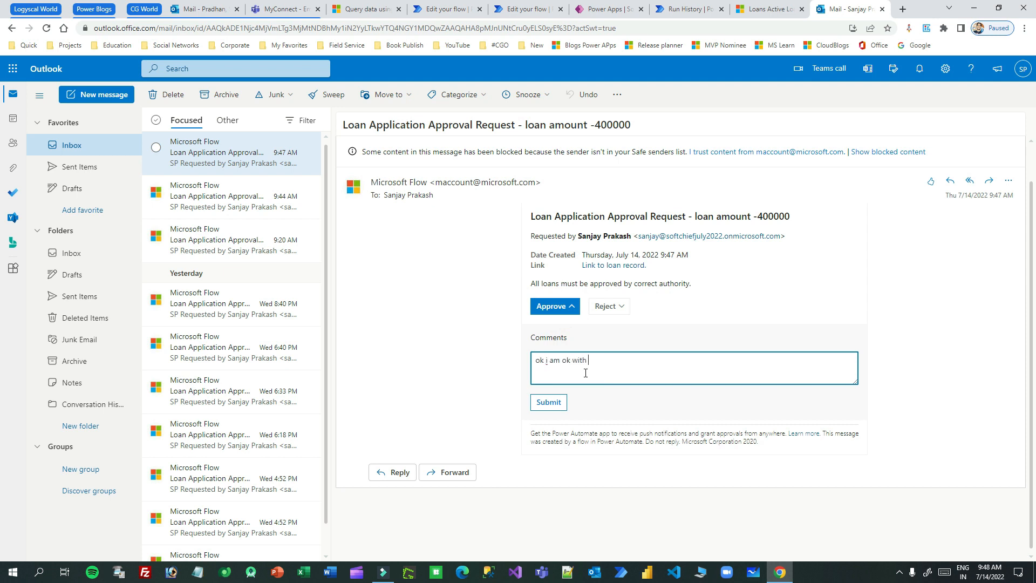
{"action": "left_click", "coordinate": [548, 402]}
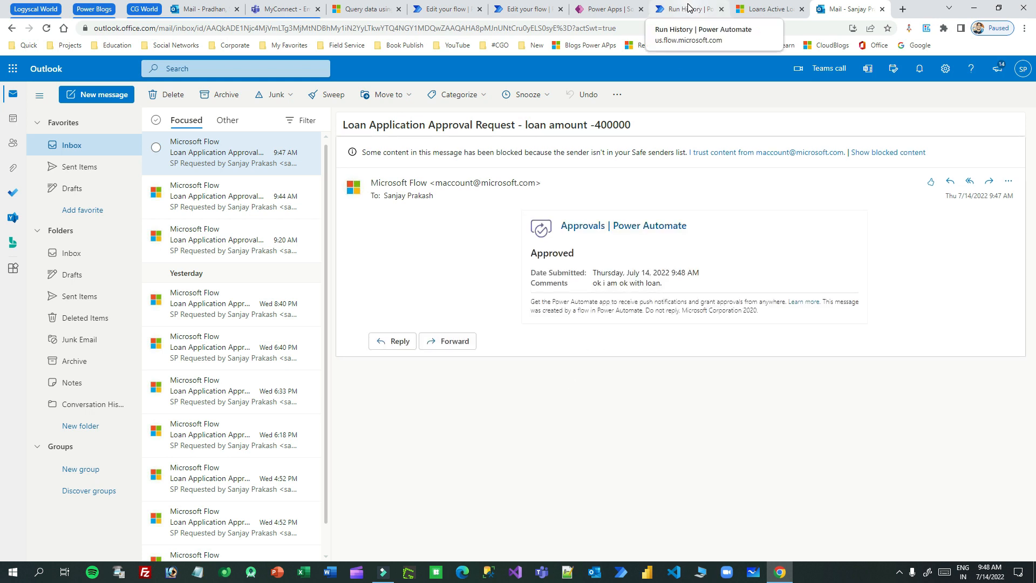
- Switch to Dynamics 365, refresh the loans list and select the new education loan's status reason to check the approval outcome
{"action": "left_click", "coordinate": [772, 9]}
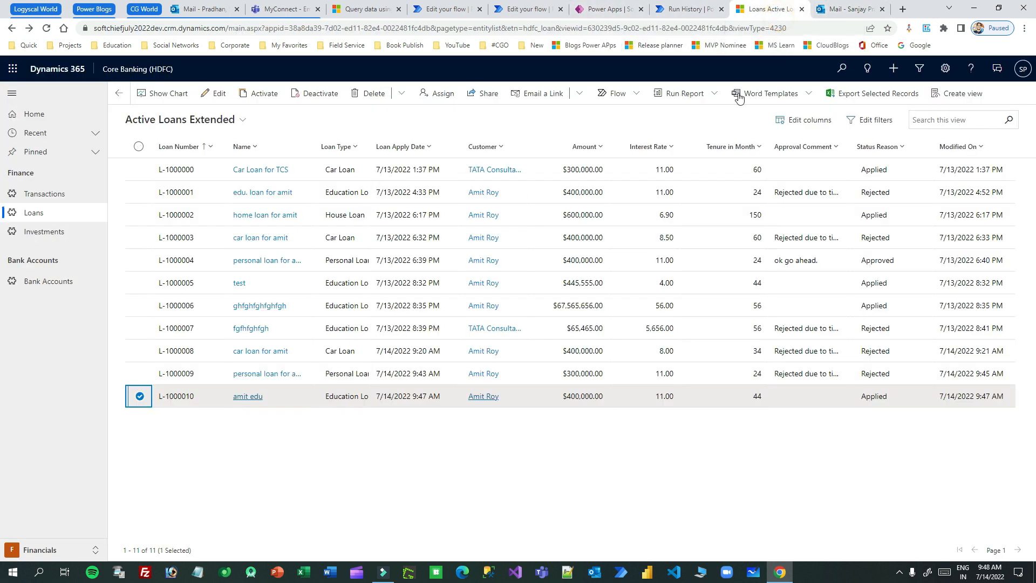
{"action": "left_click", "coordinate": [139, 396]}
{"action": "left_click", "coordinate": [330, 93]}
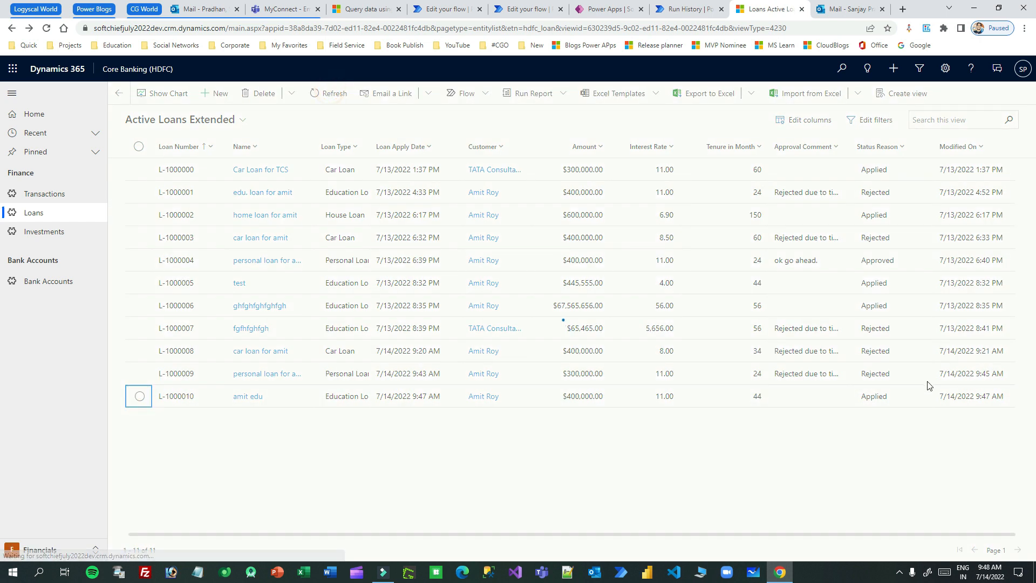
{"action": "left_click", "coordinate": [893, 402]}
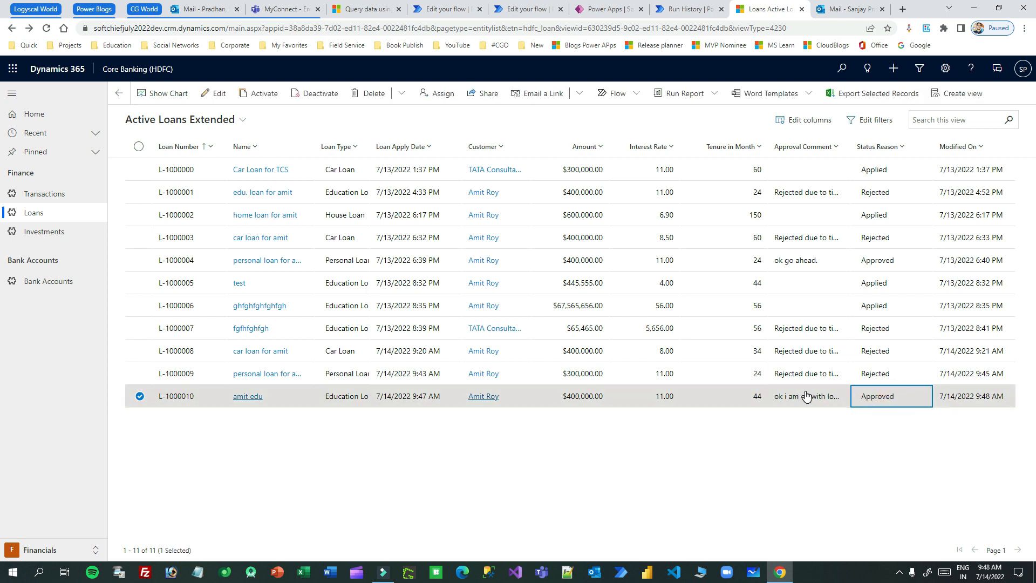
- Switch to Power Automate, return to the flow's run history and open the latest run to inspect its Apply to each step
{"action": "left_click", "coordinate": [681, 9]}
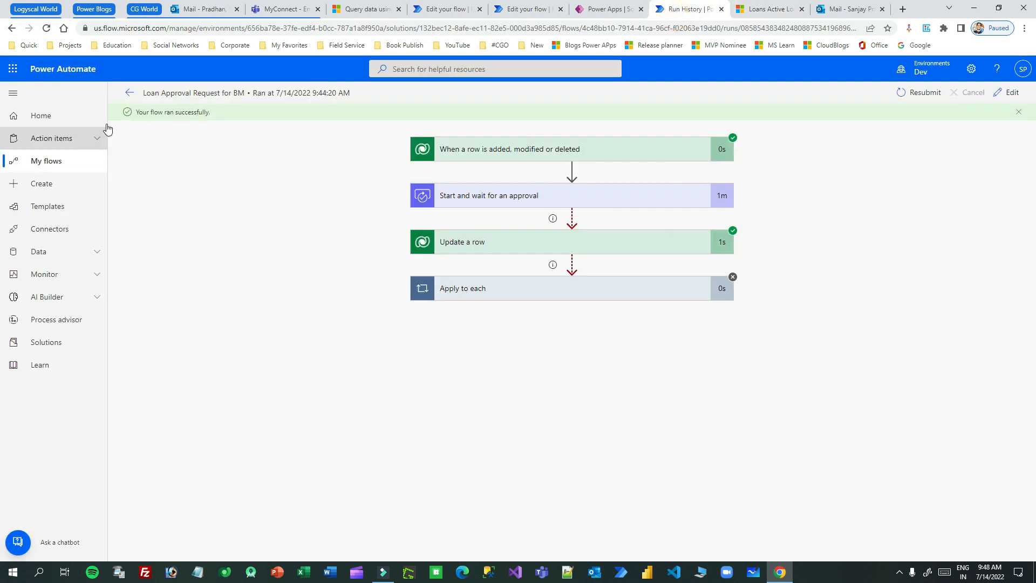
{"action": "left_click", "coordinate": [130, 93]}
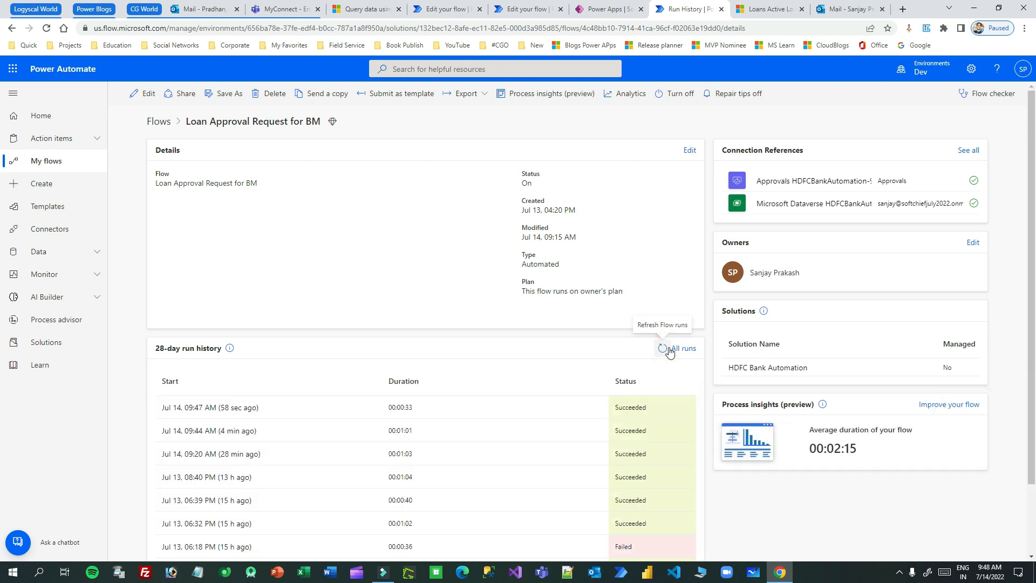
{"action": "left_click", "coordinate": [233, 407]}
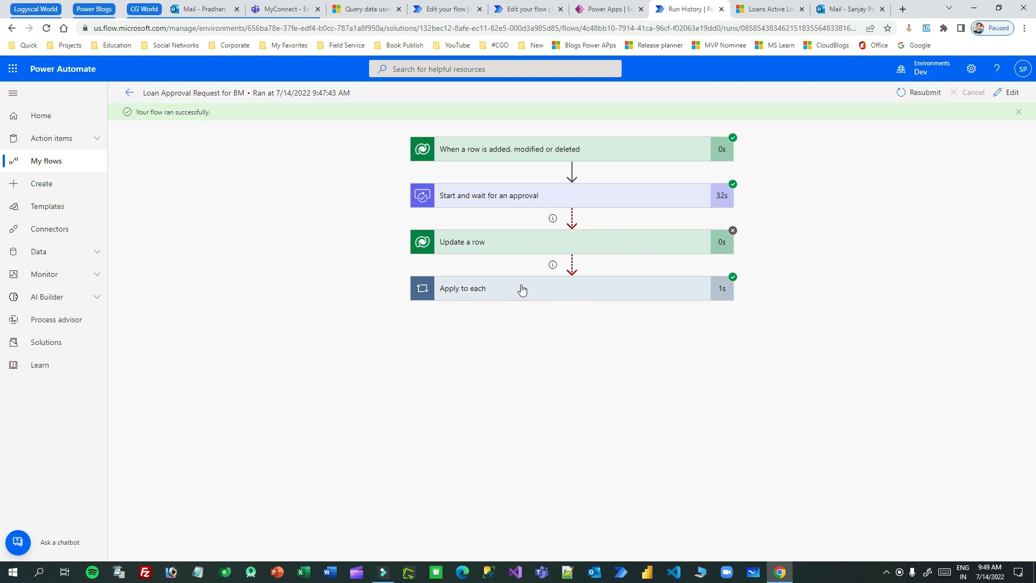
{"action": "left_click", "coordinate": [632, 291]}
{"action": "left_click", "coordinate": [665, 297]}
- Recheck the education loan's approval comment and status in Dynamics 365, then switch to Power Automate and open the flow for editing
{"action": "left_click", "coordinate": [771, 10]}
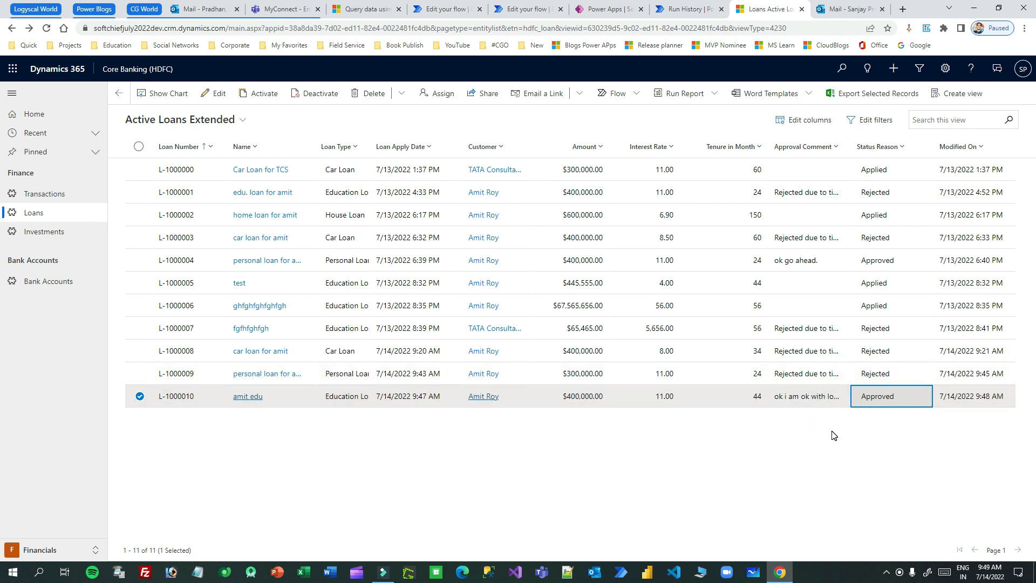
{"action": "left_click", "coordinate": [709, 7]}
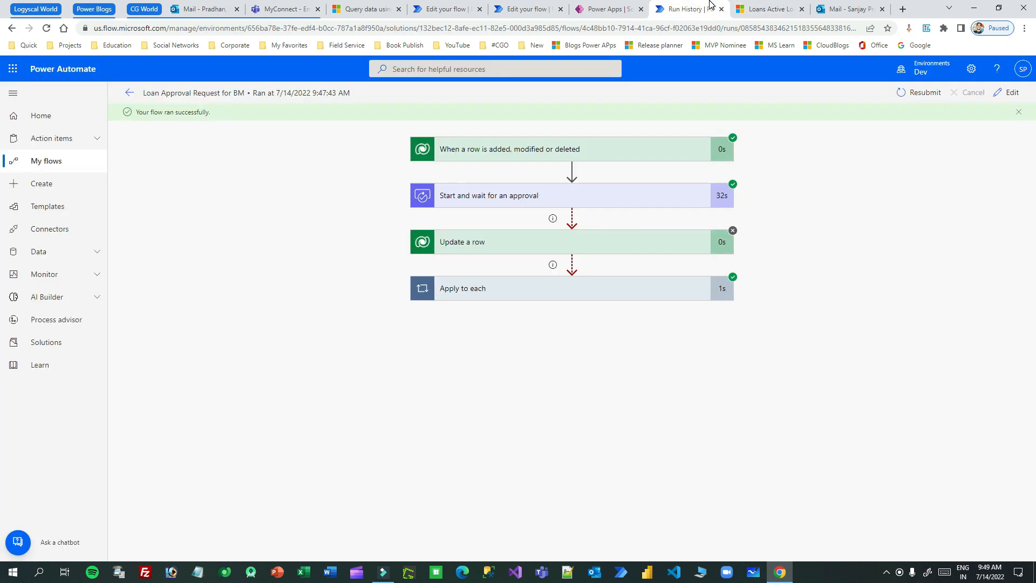
{"action": "left_click", "coordinate": [1006, 93]}
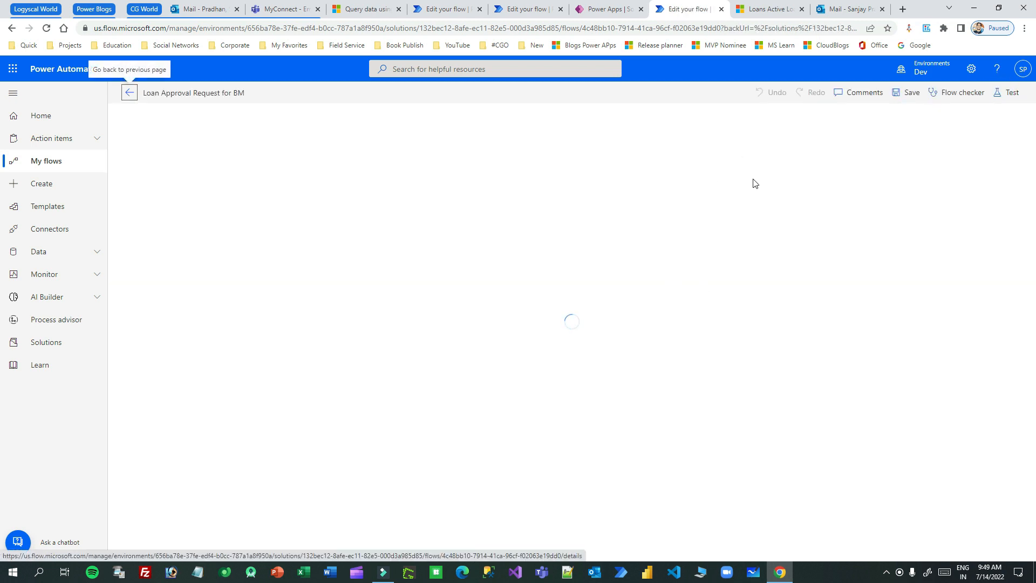
- Switch to Dynamics 365 to review the loans list, glancing at the Outlook mailbox before returning to the list
{"action": "left_click", "coordinate": [782, 8]}
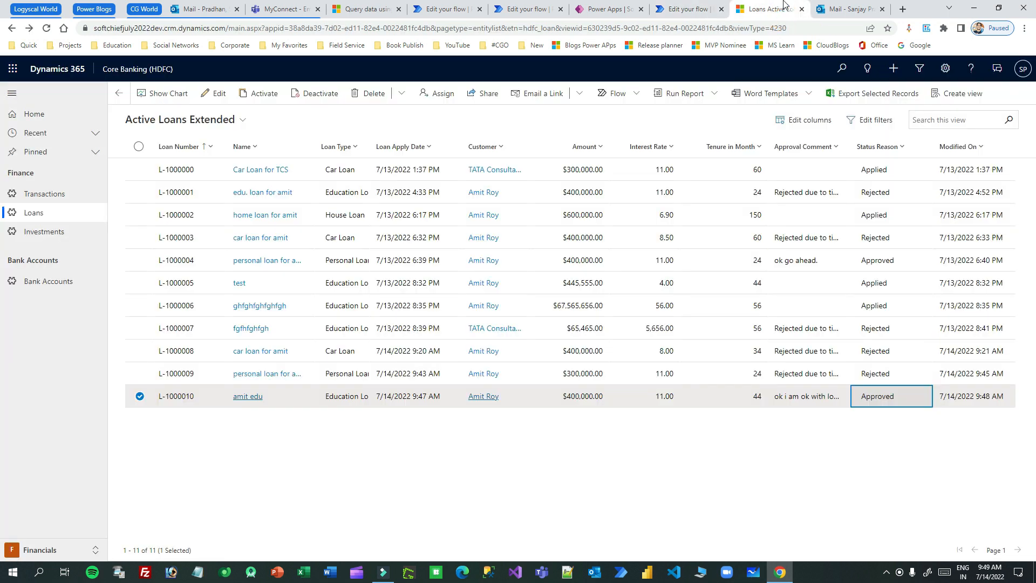
{"action": "left_click", "coordinate": [841, 14]}
{"action": "left_click", "coordinate": [778, 6]}
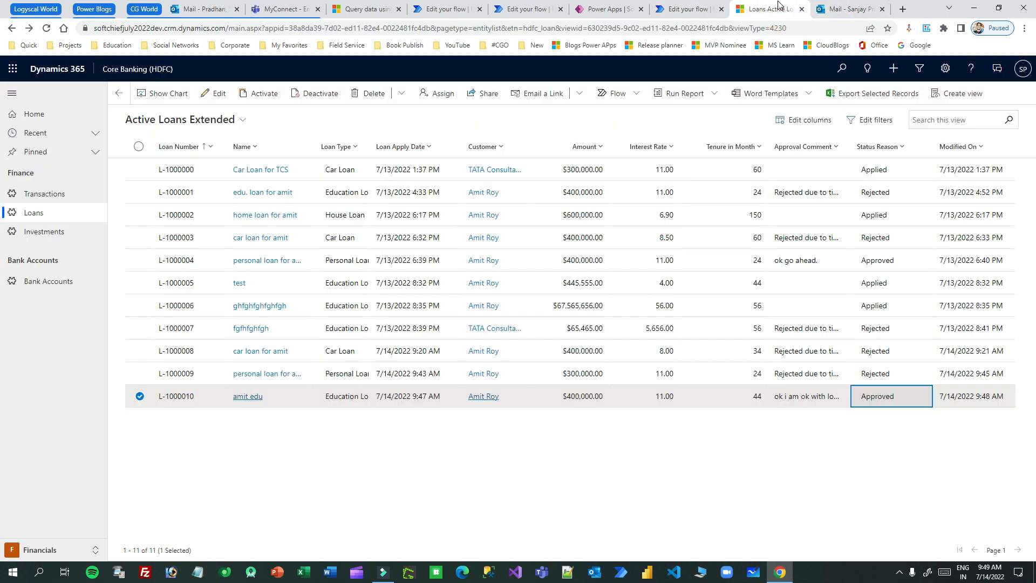